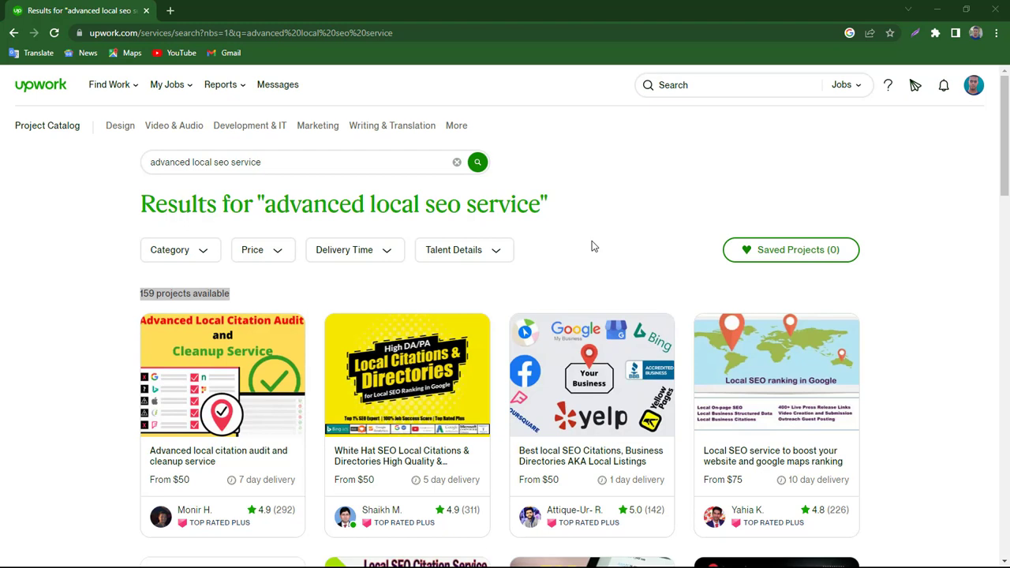
Open My Project Dashboard and start creating a new catalog project
click(593, 246)
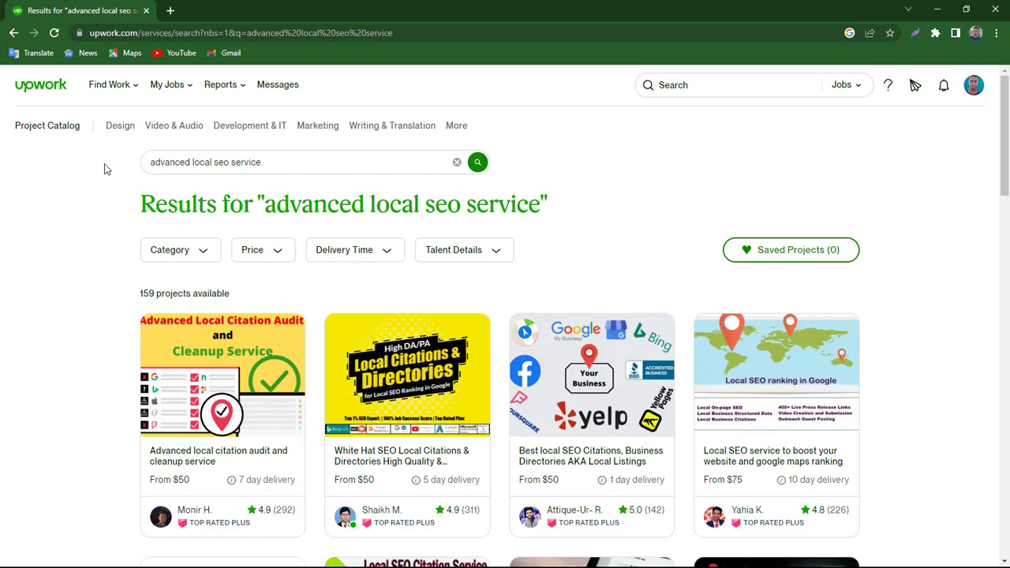
mouse_move(118, 128)
mouse_move(123, 89)
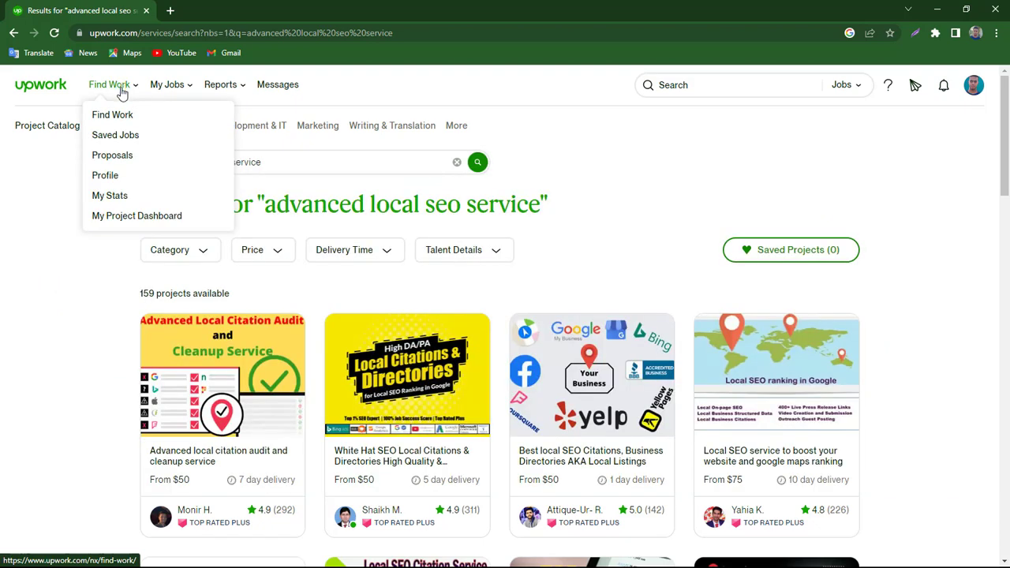
click(155, 224)
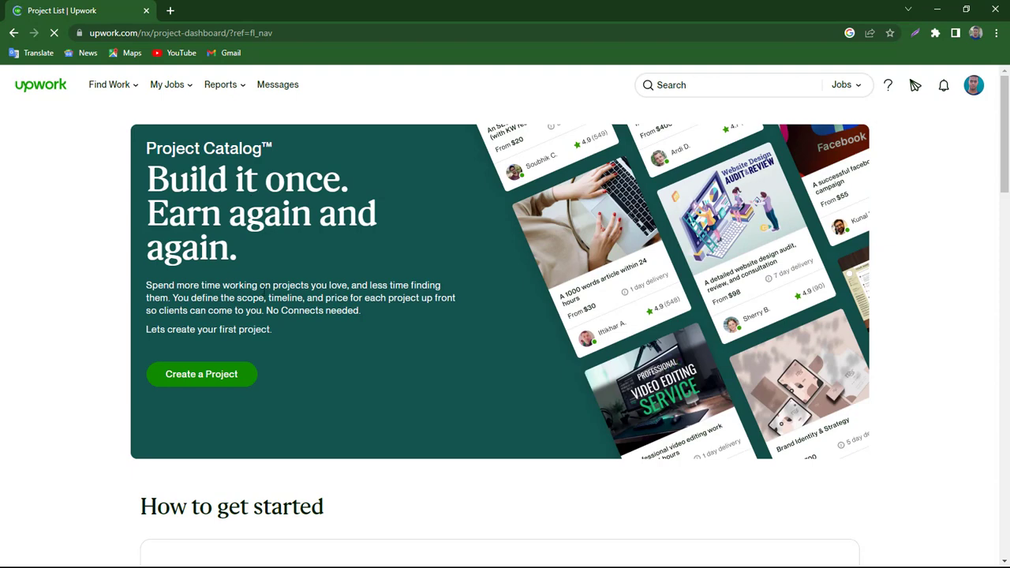
click(204, 378)
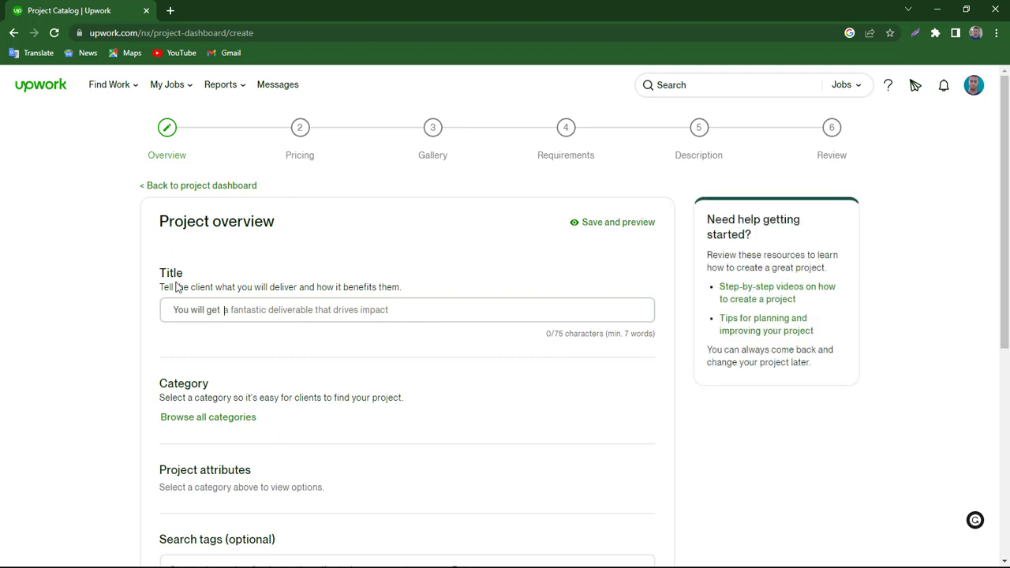
Switch to the untitled Google Docs document and copy the title text "Boost Your Local Search Rankings with Expert Local SEO Services"
mouse_move(198, 304)
click(966, 9)
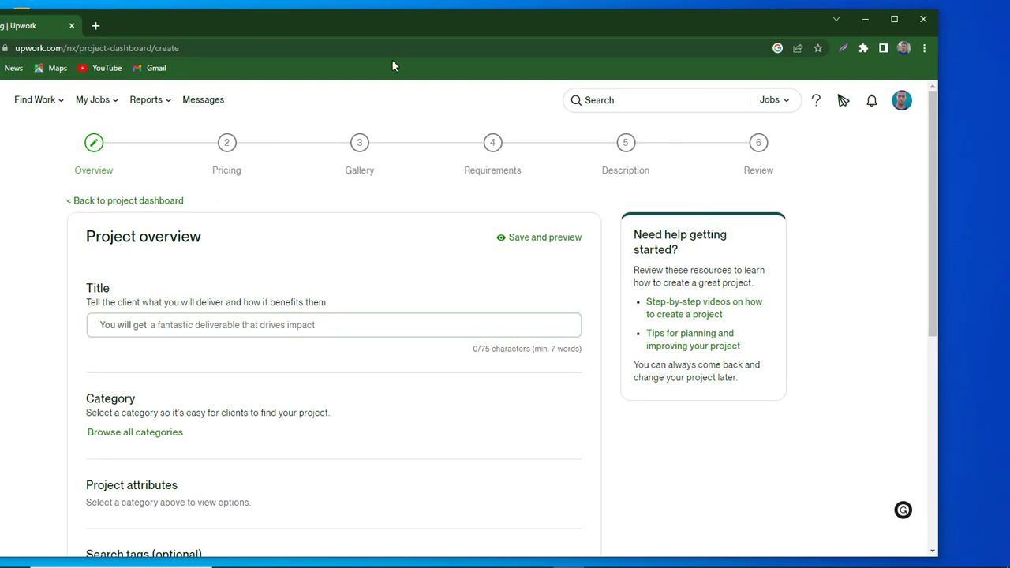
drag(385, 37, 412, 26)
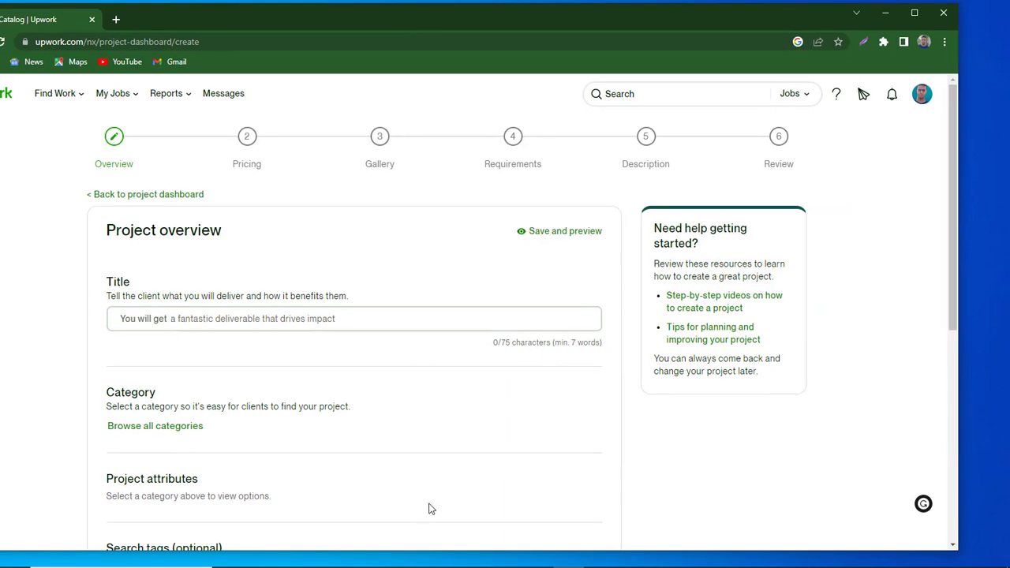
mouse_move(426, 564)
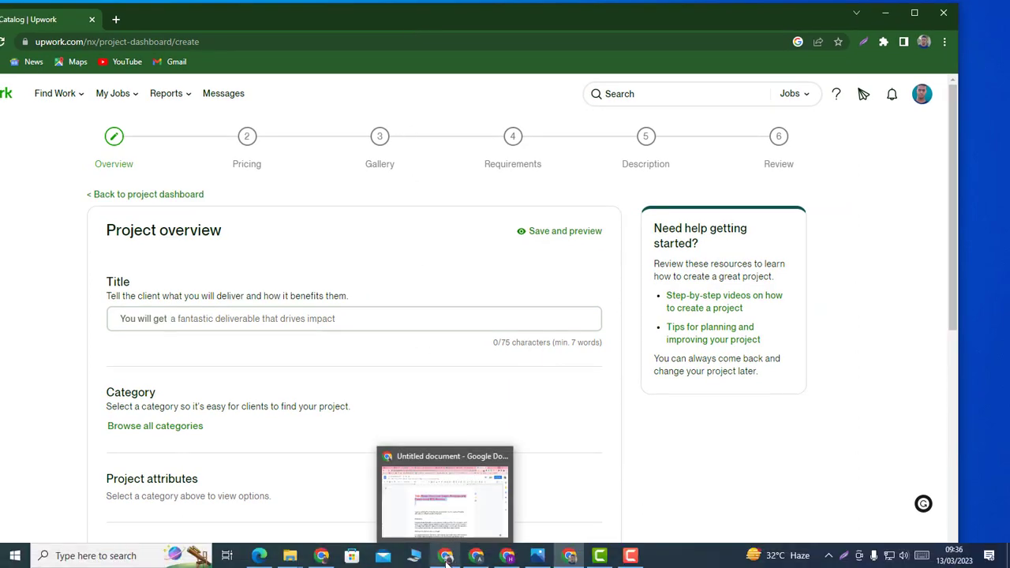
click(447, 520)
click(462, 277)
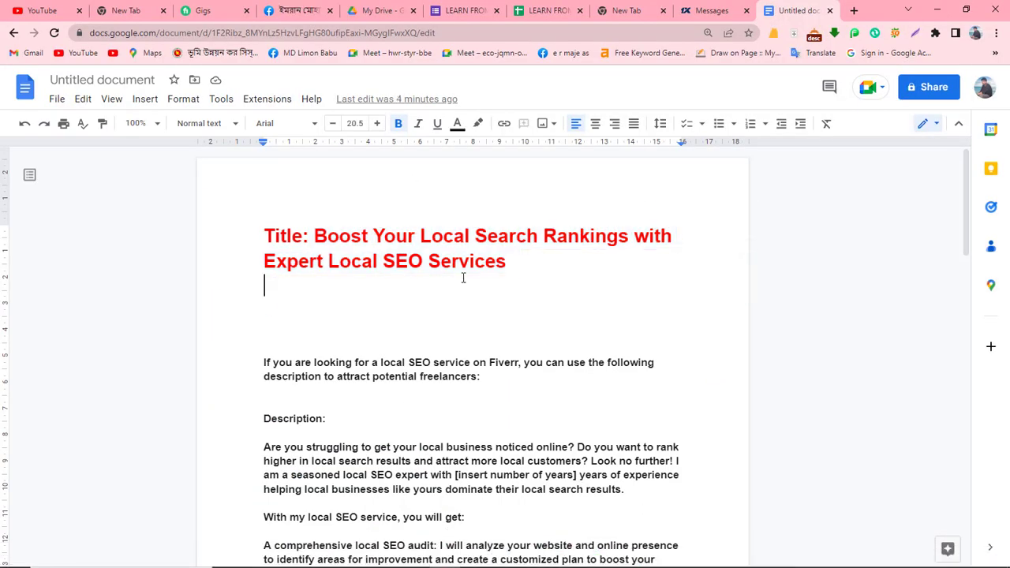
drag(313, 232, 541, 277)
key(ctrl+c)
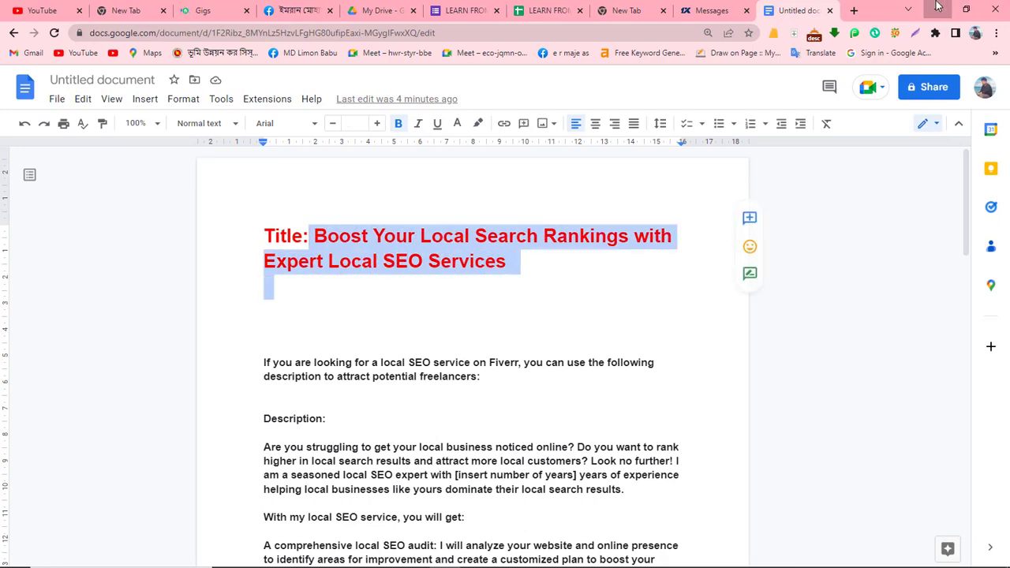
Return to the Upwork project form and paste "Boost Your Local Search Rankings with Expert Local SEO Services" as the project title
click(937, 10)
click(907, 14)
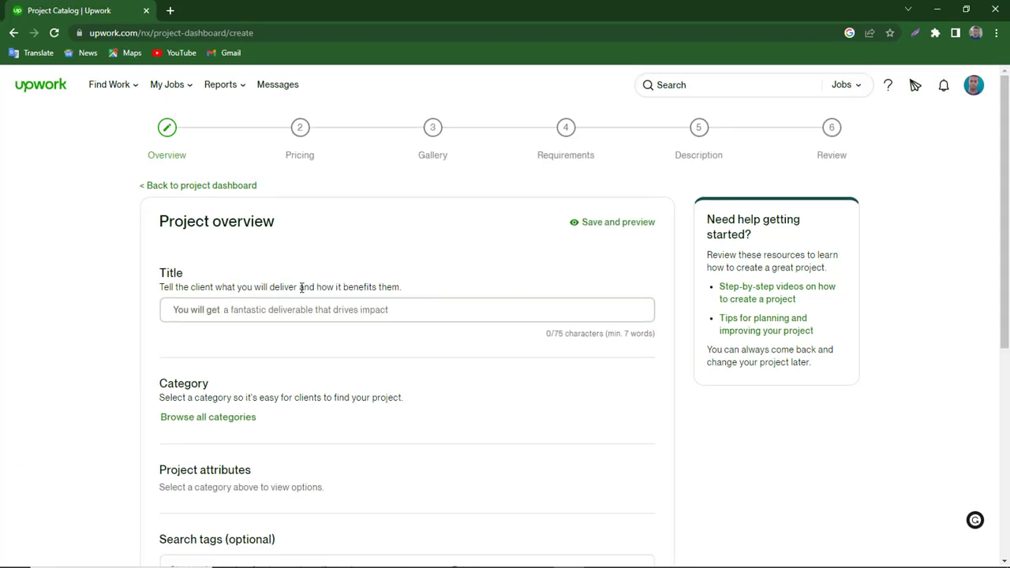
click(275, 309)
key(ctrl+v)
key(Home)
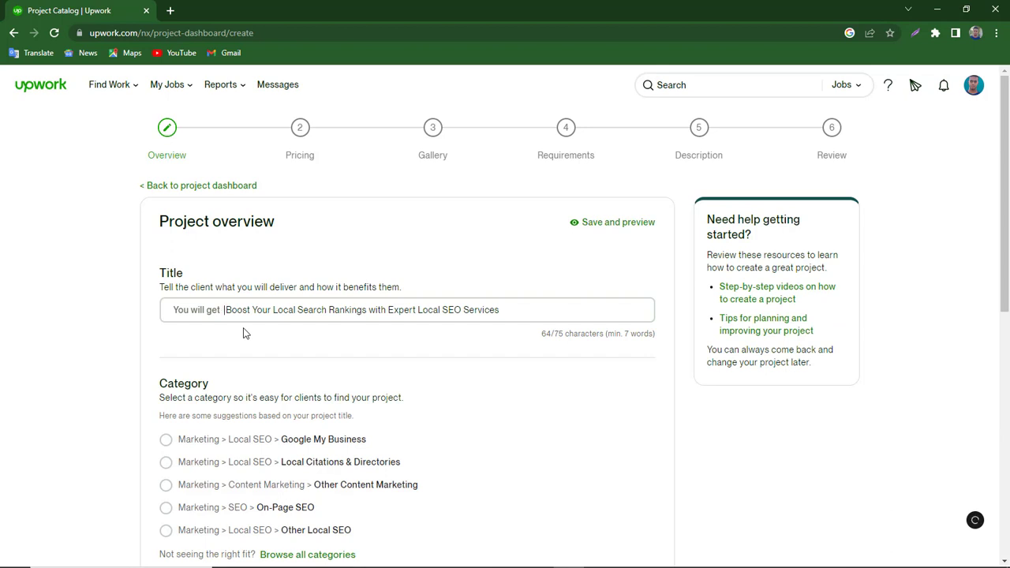
click(281, 318)
Choose Marketing > Local SEO > Local Citations & Directories as the project category and activate the search tags field
scroll(237, 335, down, 2)
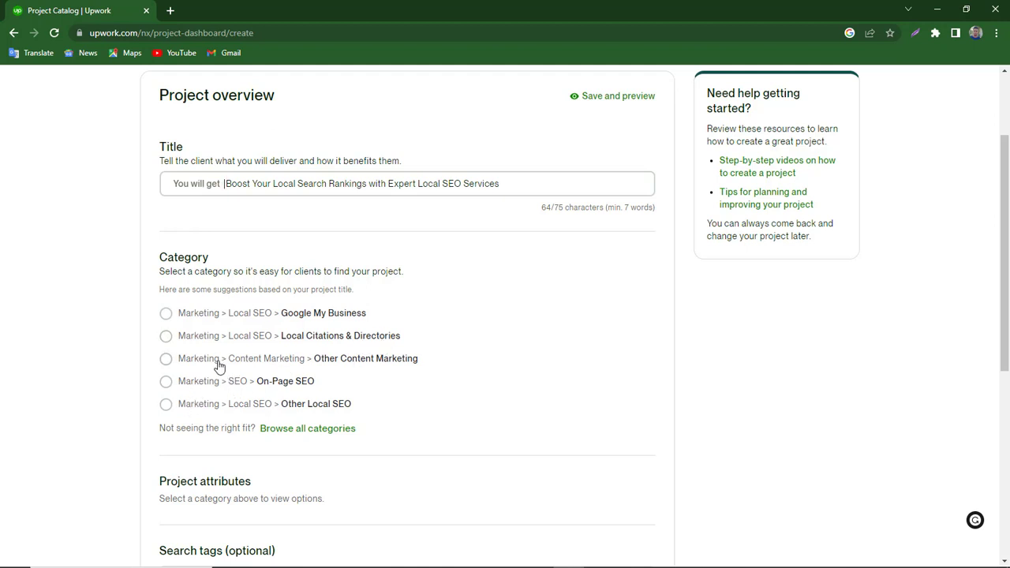
click(165, 340)
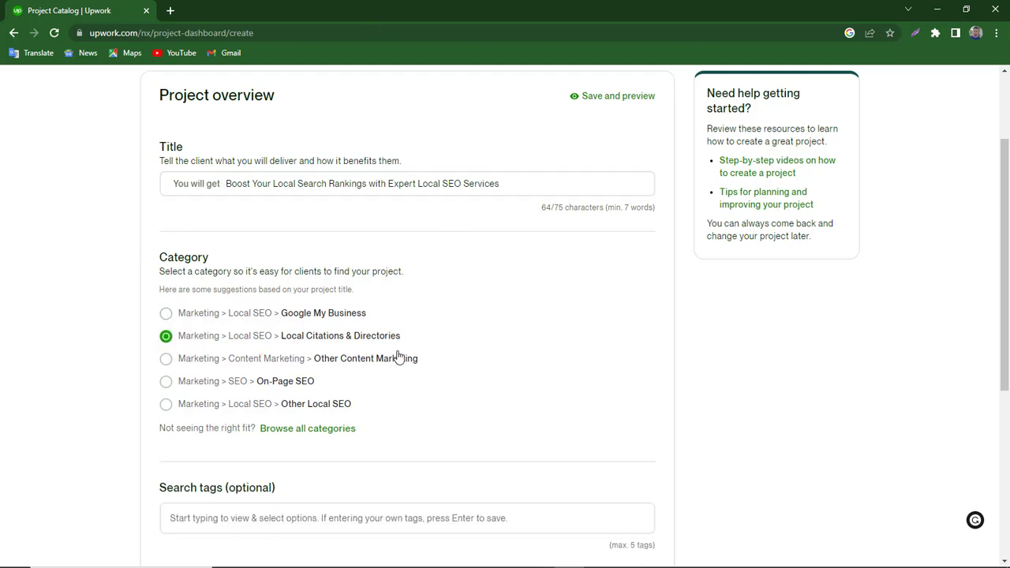
scroll(399, 356, down, 2)
click(178, 331)
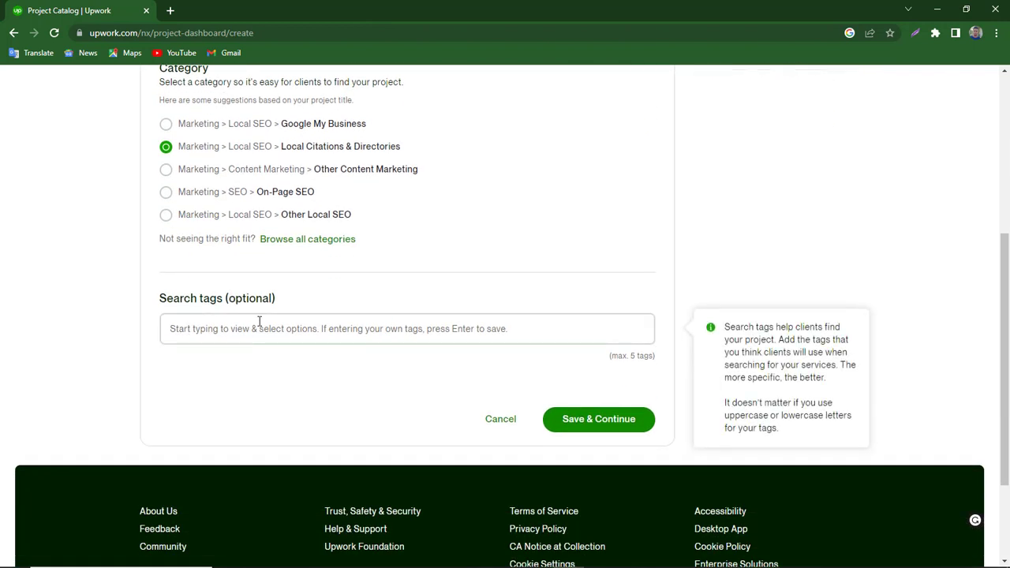
click(324, 326)
Check the site search suggestions for "seo" and for "lo"
scroll(323, 327, up, 5)
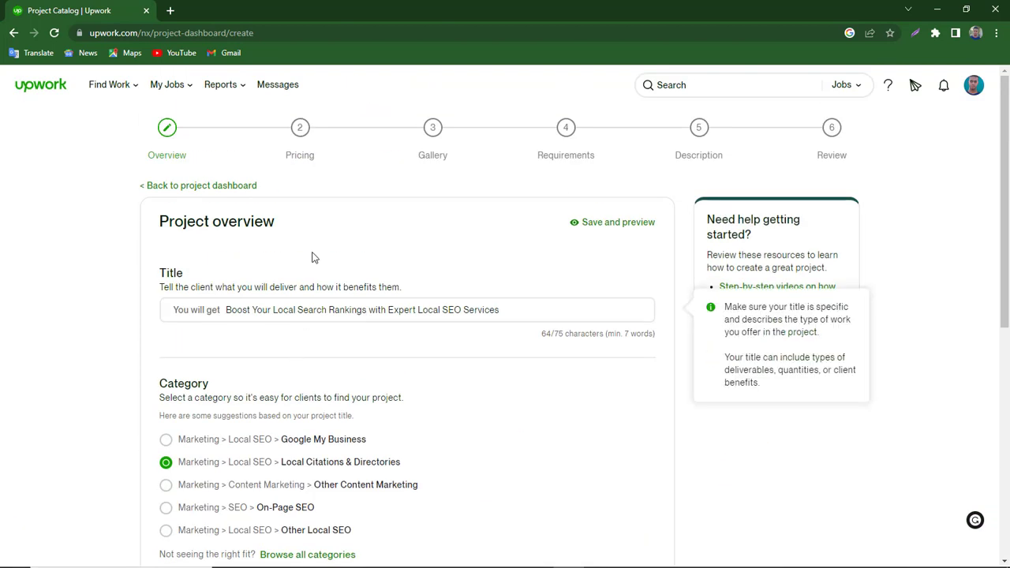
key(super+Down)
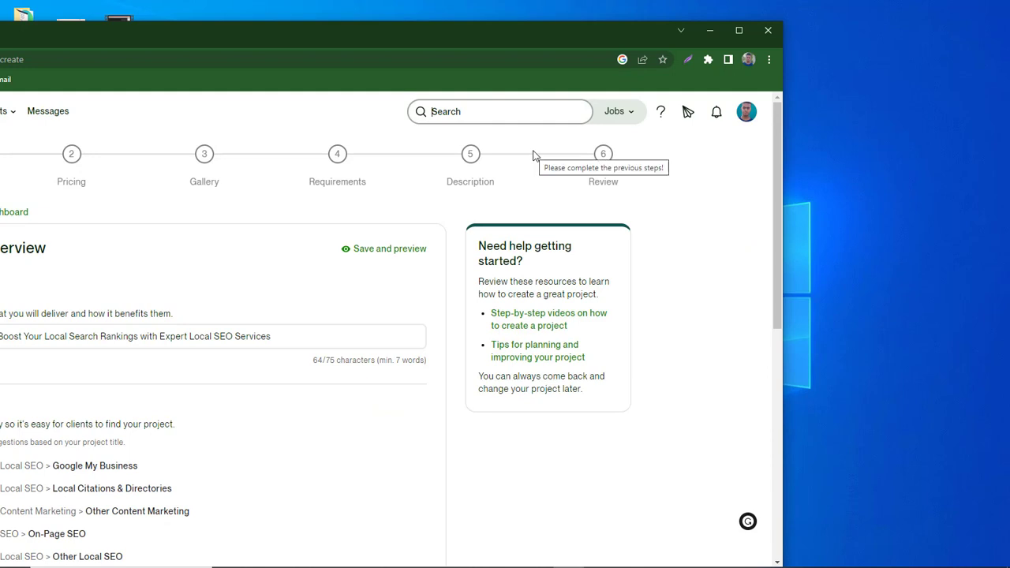
text(seo)
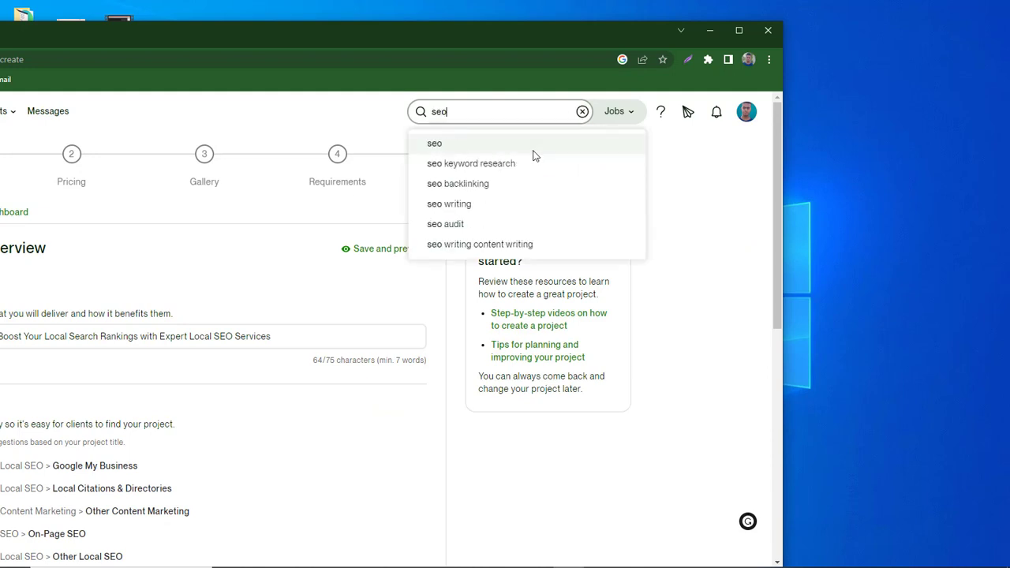
scroll(473, 185, down, 1)
scroll(471, 211, up, 1)
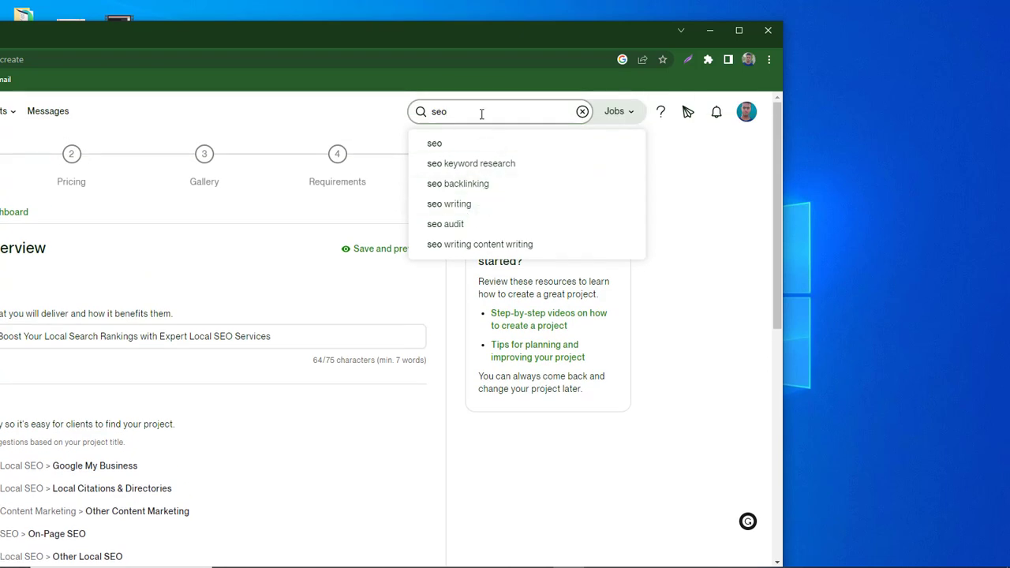
drag(479, 111, 378, 118)
key(BackSpace)
text(loca)
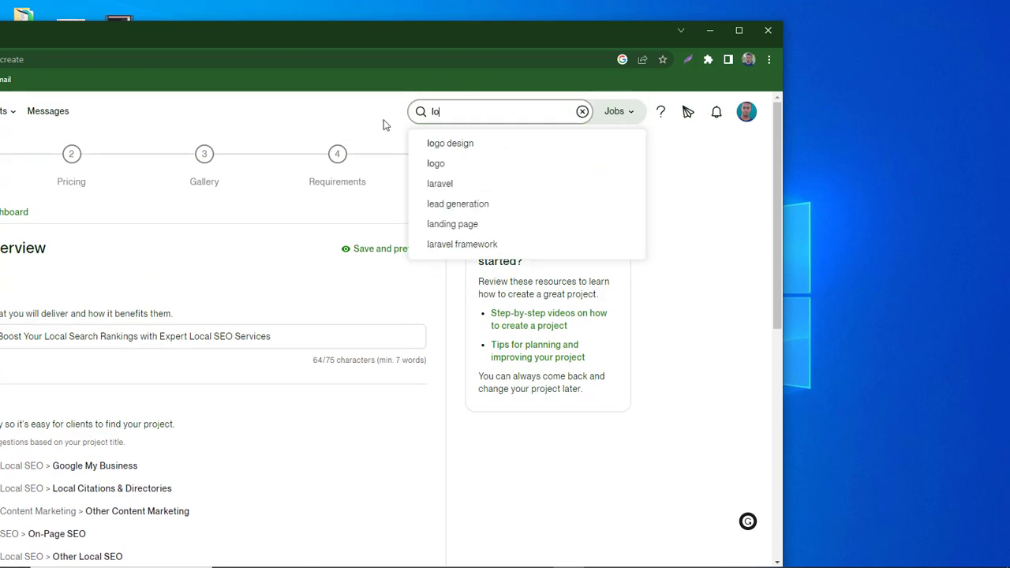
click(387, 130)
drag(614, 36, 754, 22)
click(878, 17)
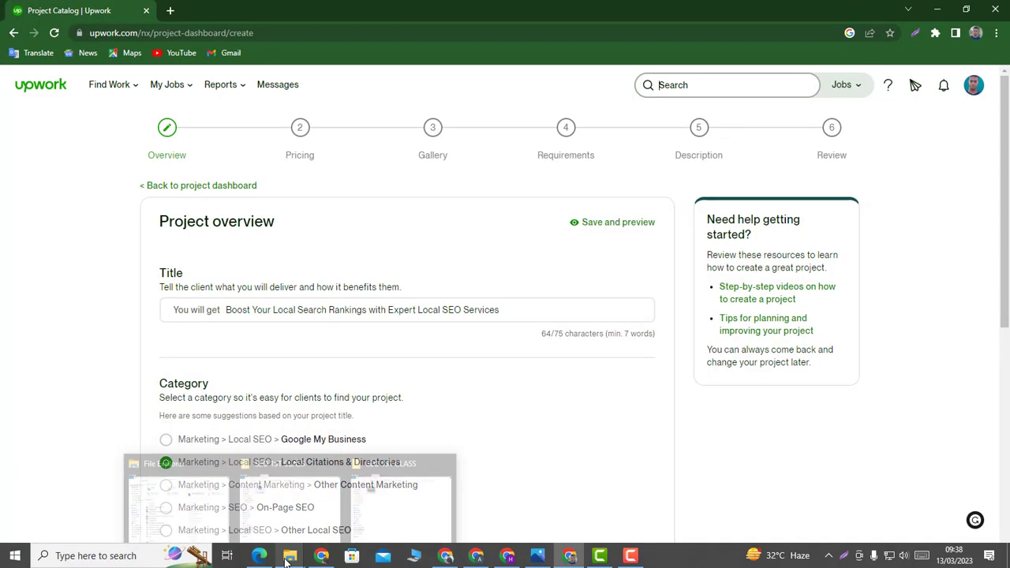
Add the search tags "local seo" and "local seo expert" to the project
scroll(269, 289, down, 5)
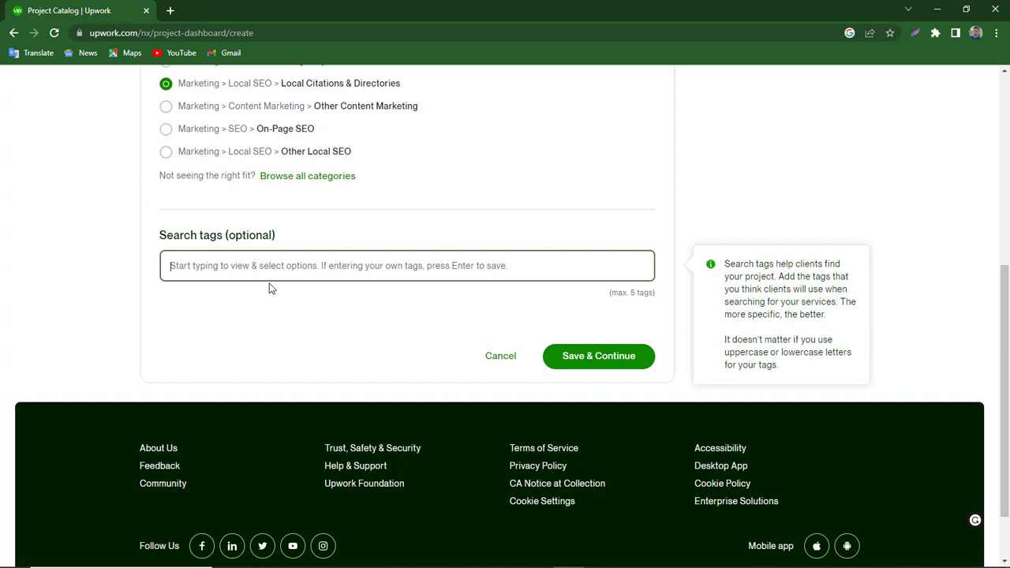
text(Loca)
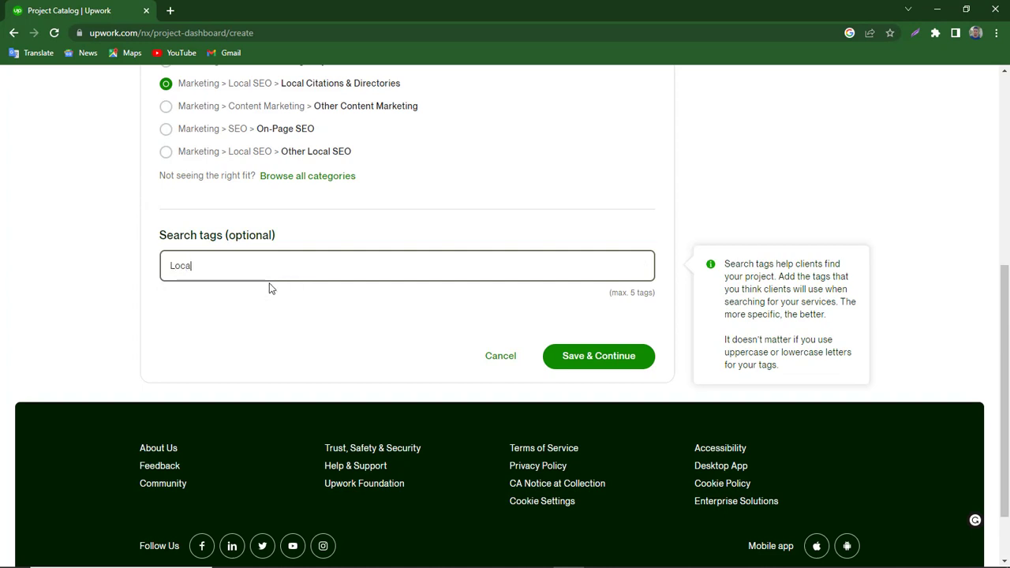
text(l seo)
key(Return)
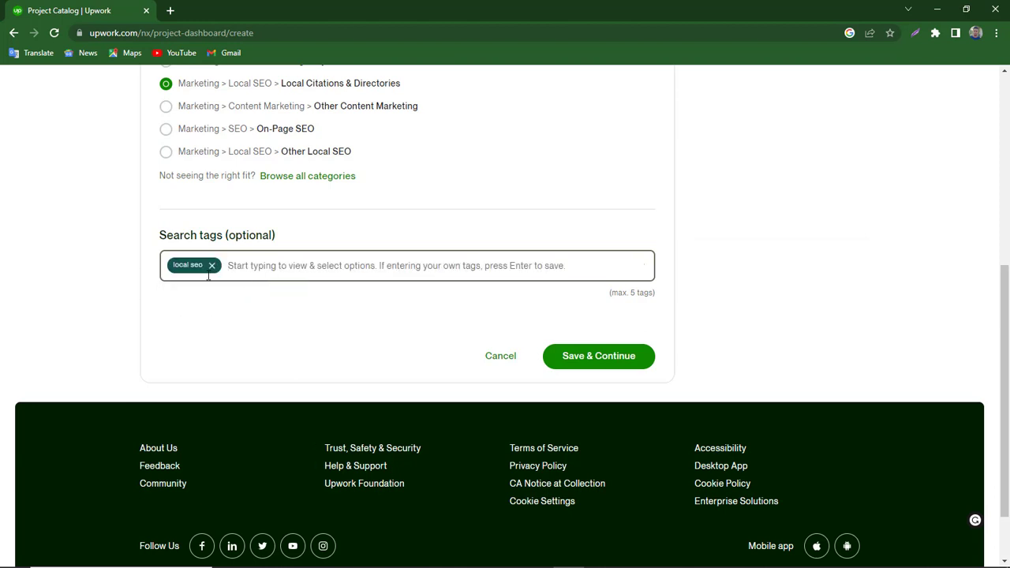
text(lo)
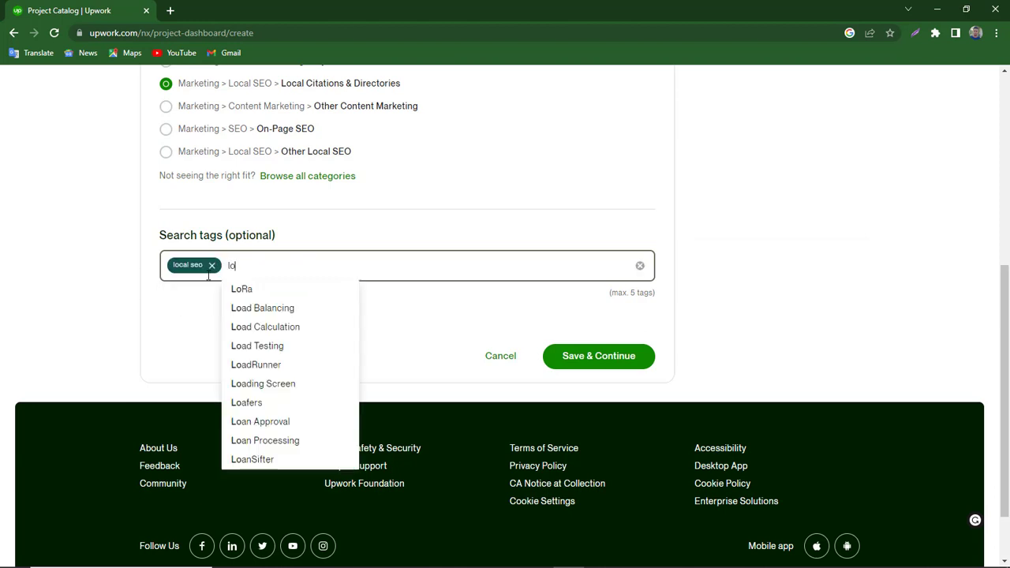
text(cal seo )
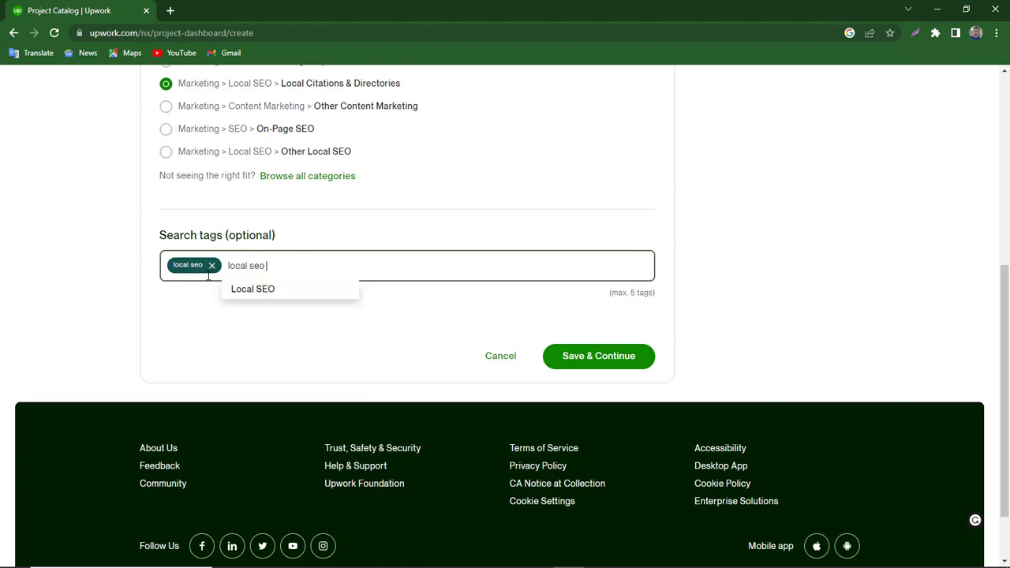
text(expert)
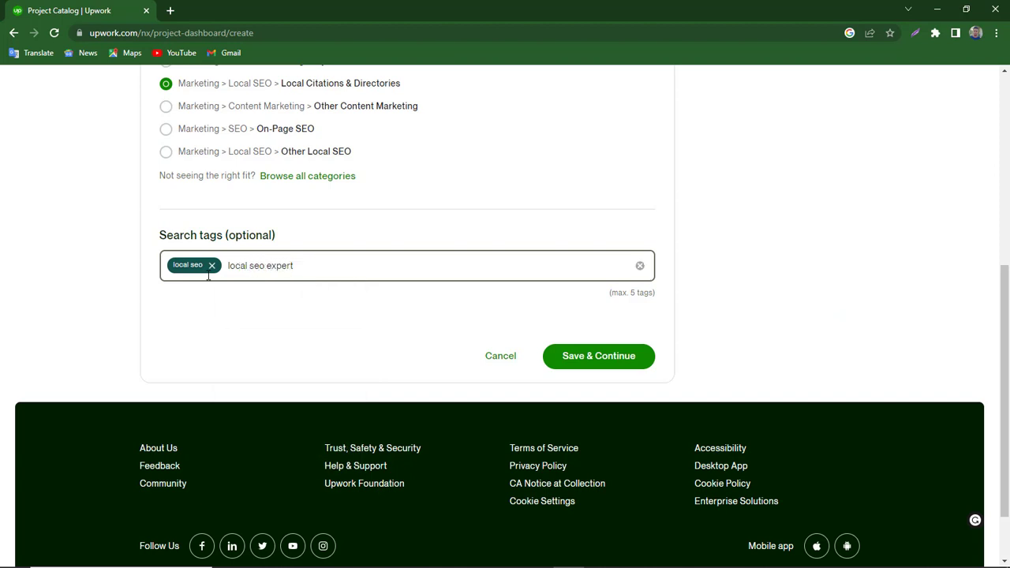
key(Return)
Add the search tags "local seo service" and "gmb ranking" to the project
text(loca)
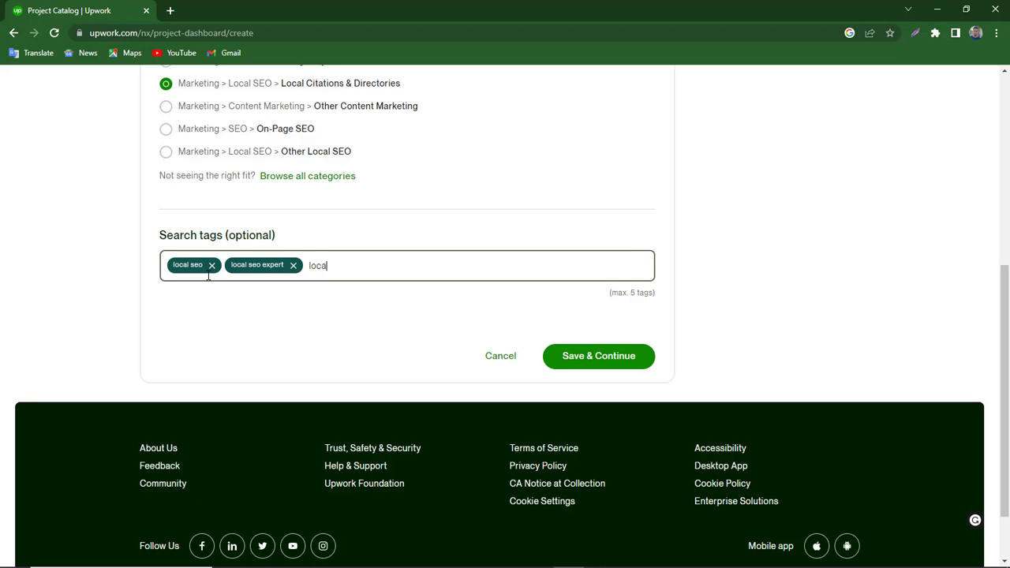
text(l seo service)
key(Return)
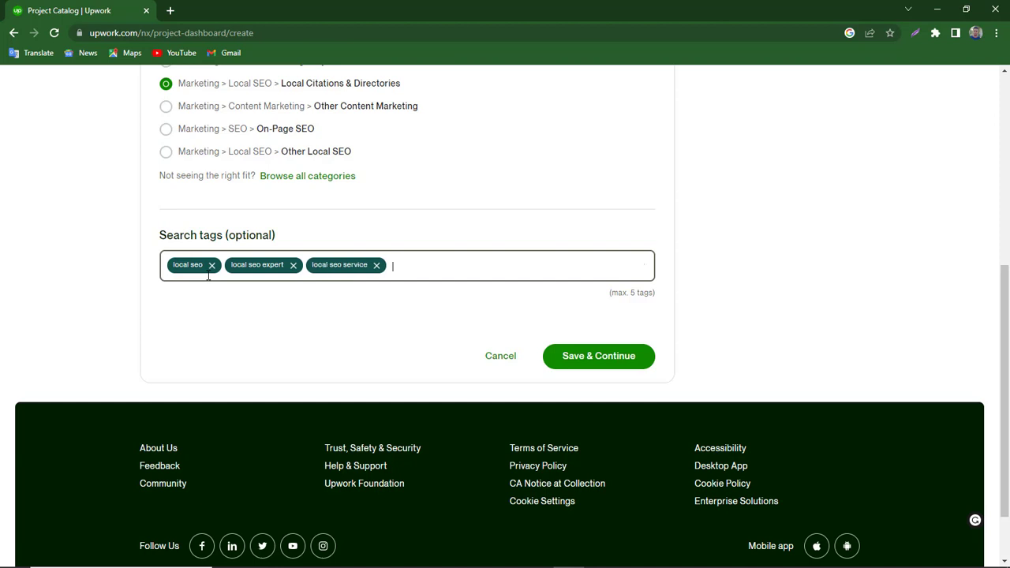
text(G)
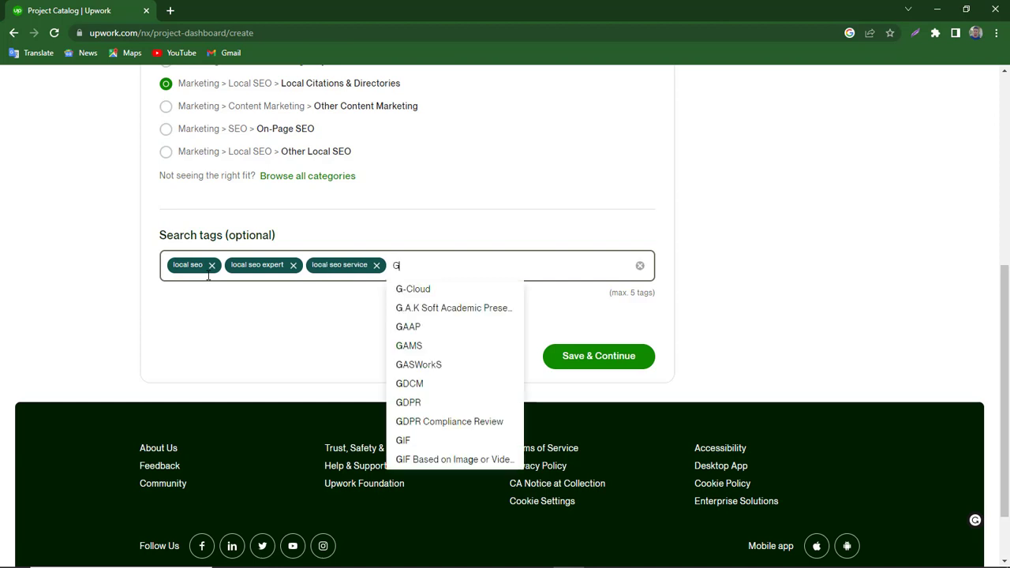
text(MV)
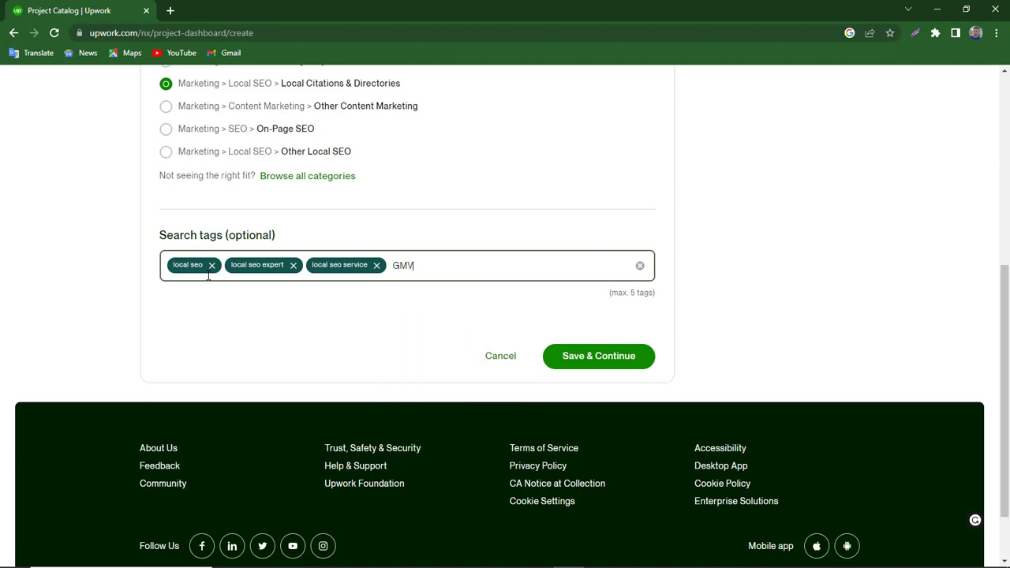
key(BackSpace)
text(B ranking)
key(Return)
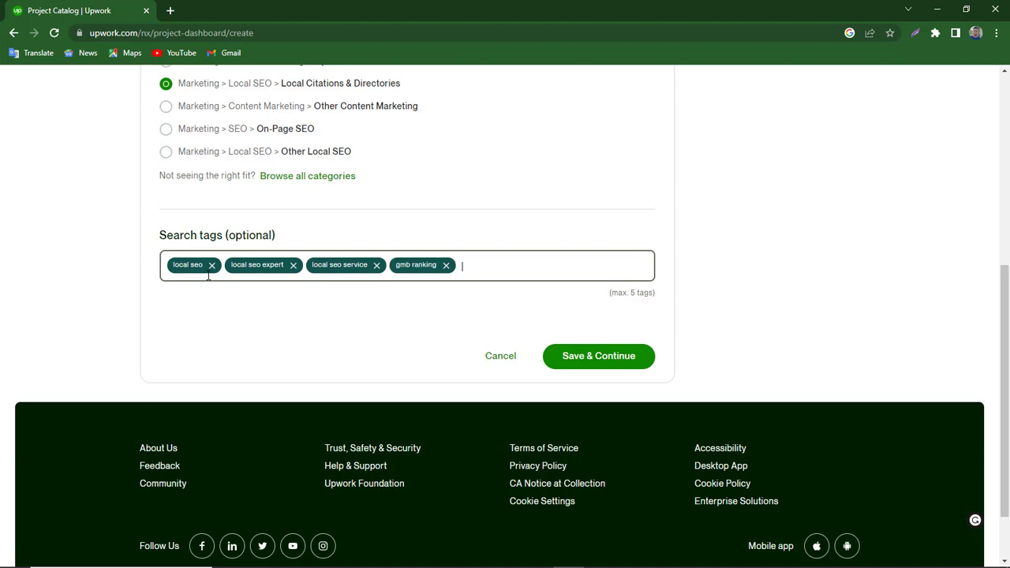
Add the suggested search tag "Local Citation", then save the project overview and continue to pricing
text(local ci)
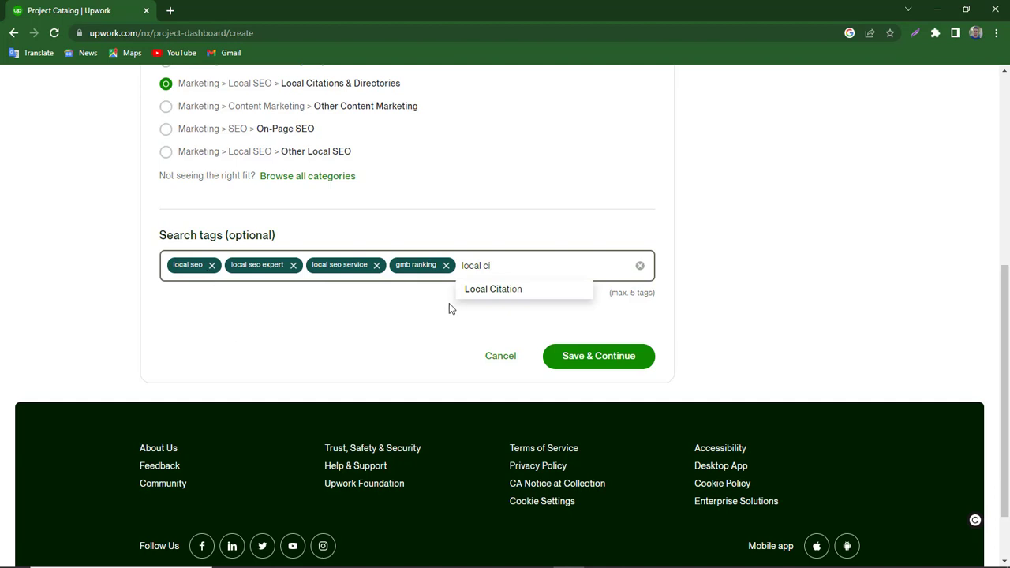
click(489, 289)
click(286, 295)
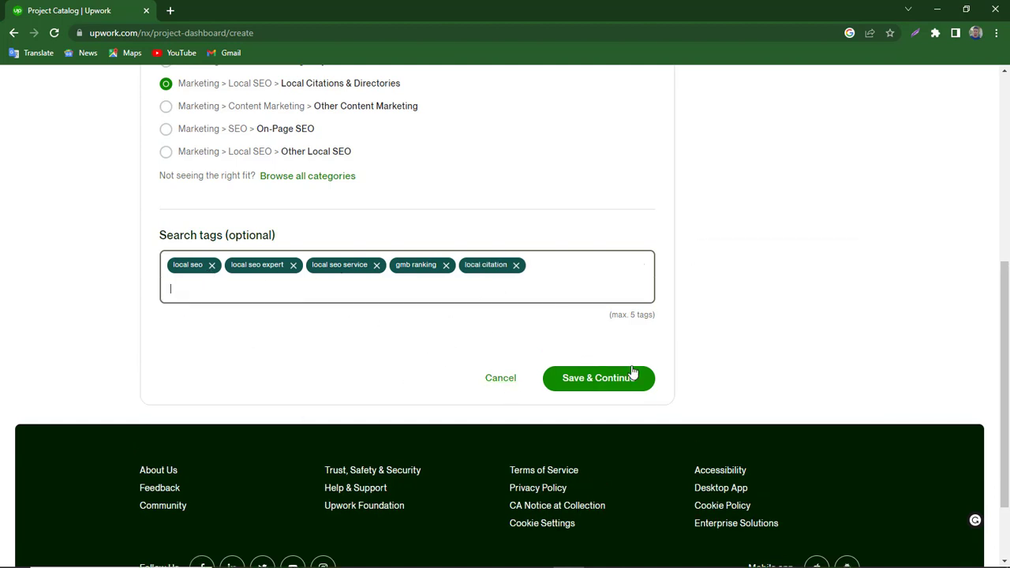
click(601, 385)
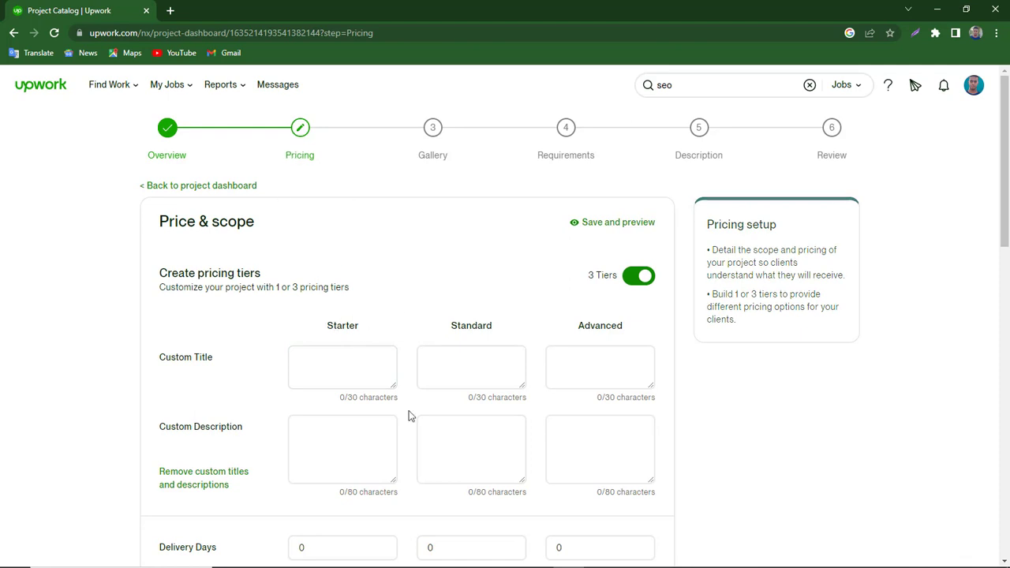
click(341, 376)
click(334, 416)
scroll(342, 435, down, 1)
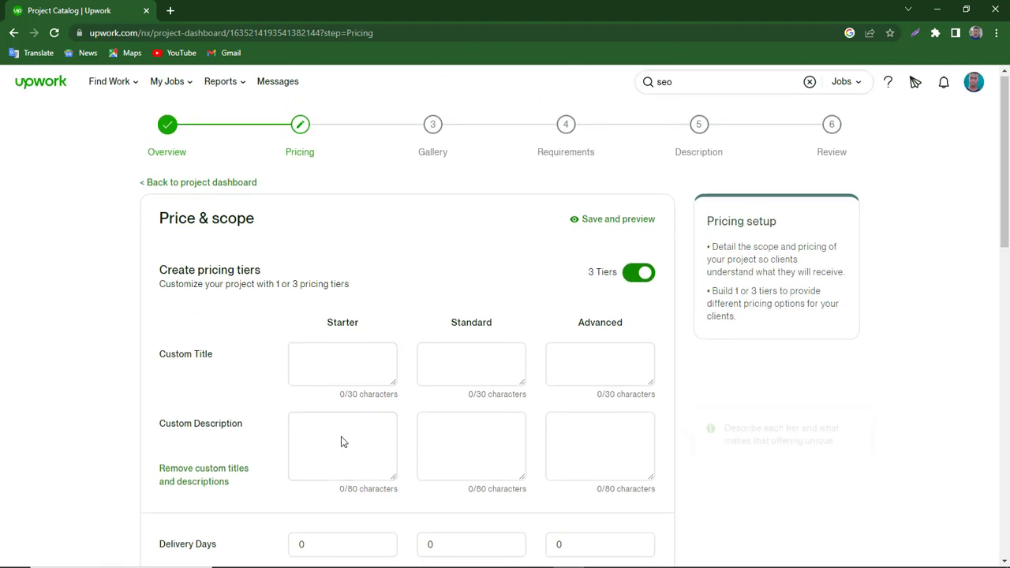
click(348, 378)
click(341, 418)
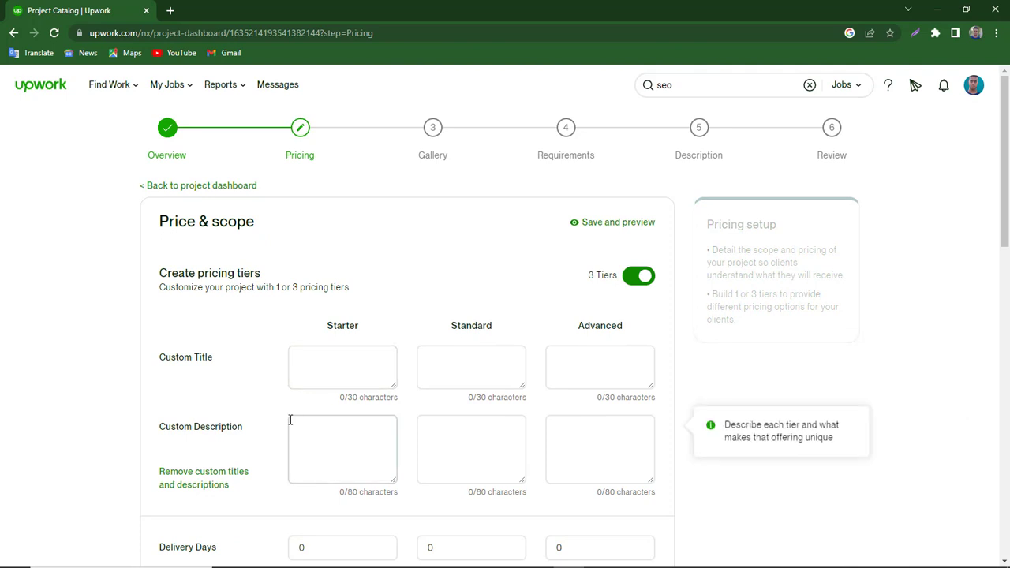
click(316, 440)
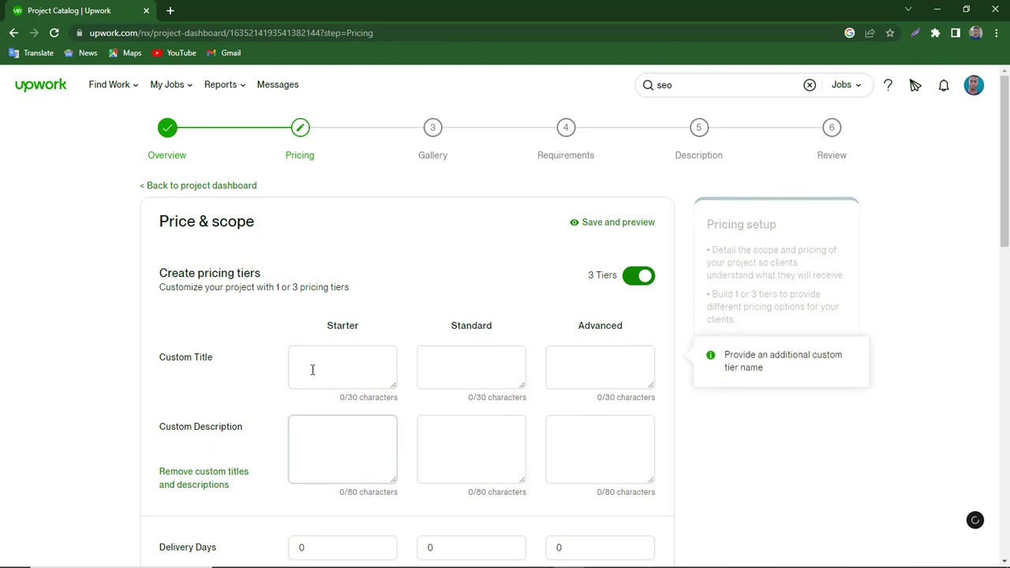
click(323, 369)
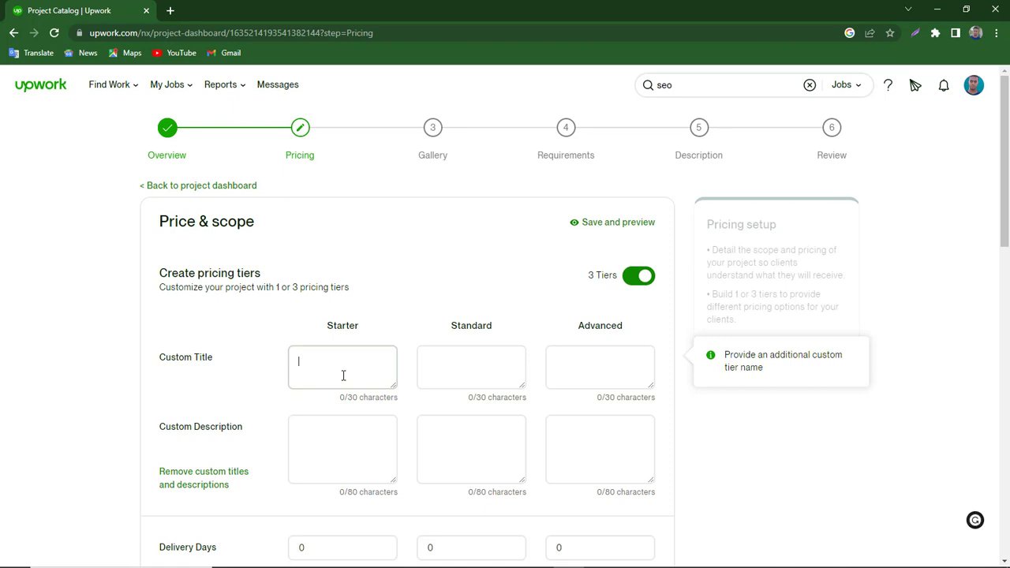
click(329, 462)
Search Google for "fiverr" in a new browser tab, open the Fiverr website and dismiss its join prompt
click(170, 10)
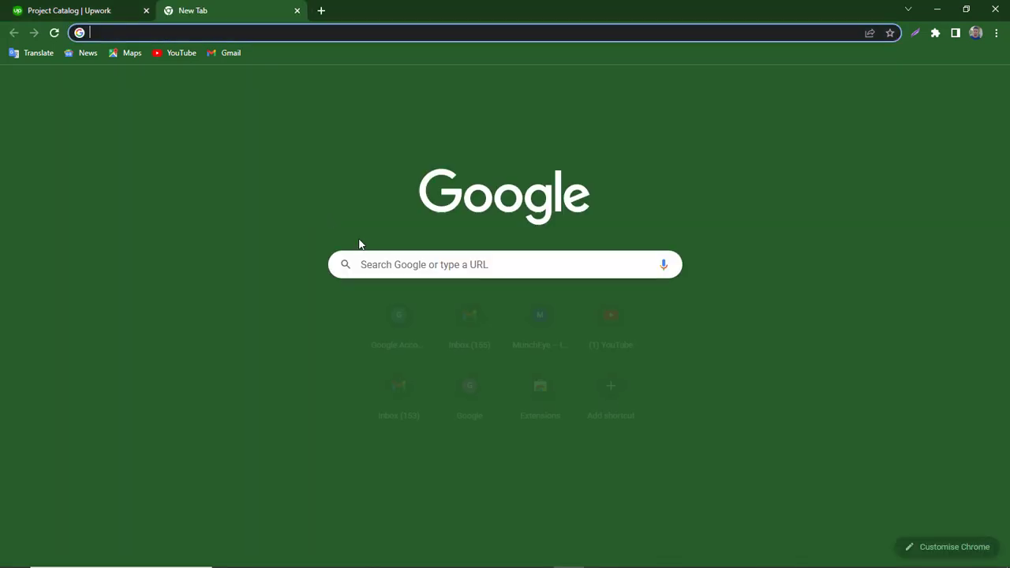
click(388, 260)
text(five)
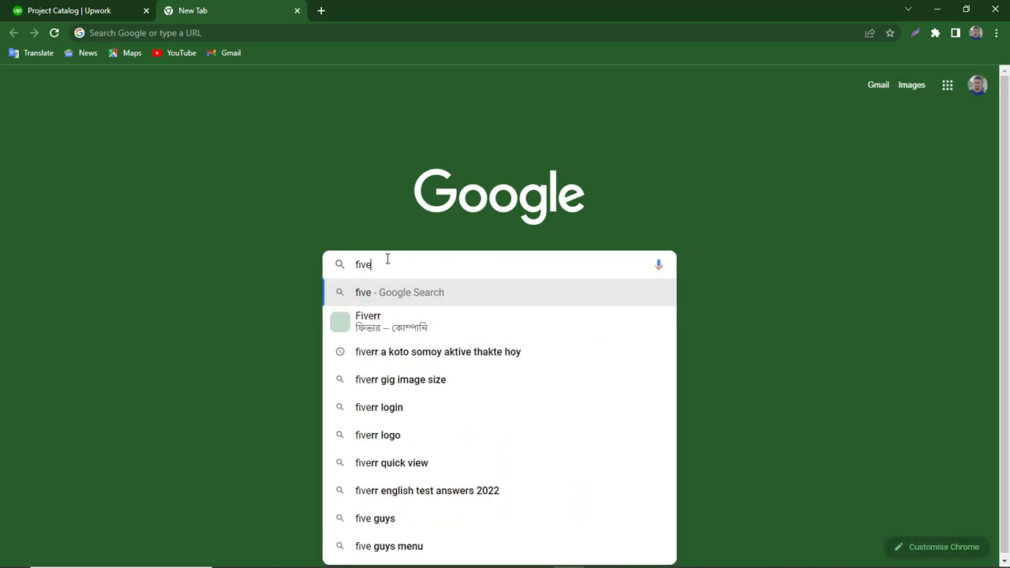
text(rr)
click(430, 318)
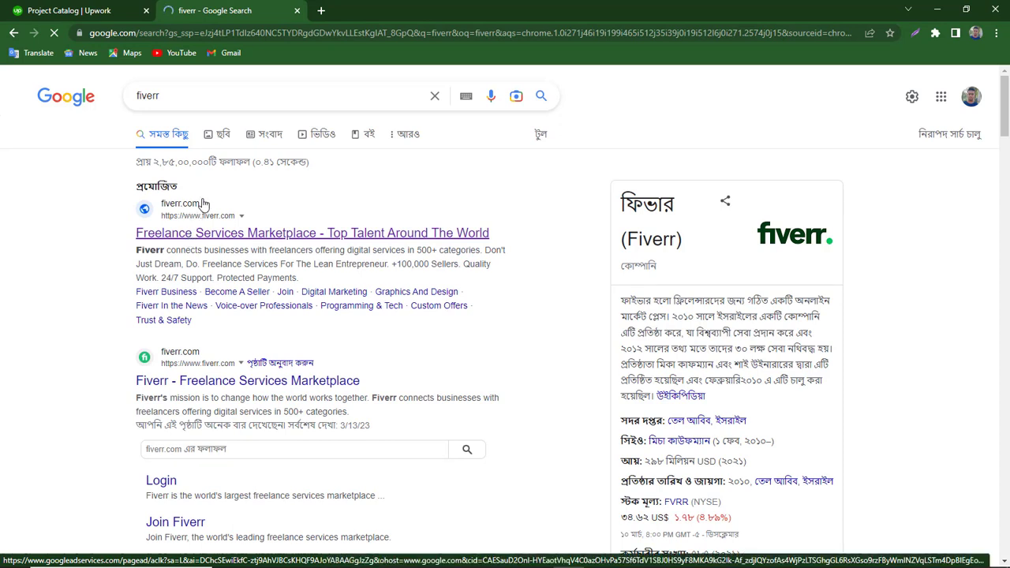
click(110, 12)
click(235, 10)
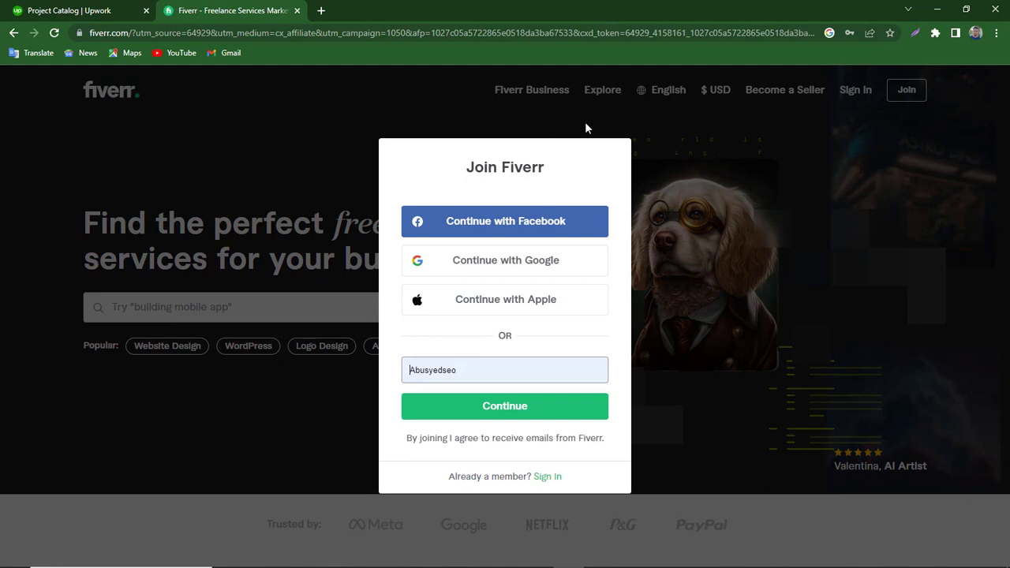
click(588, 129)
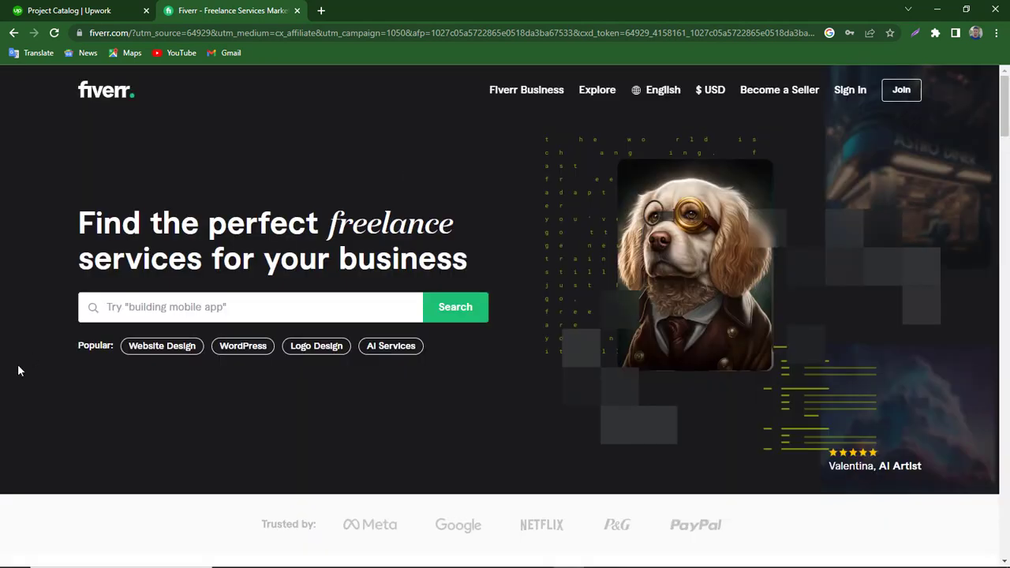
Search Fiverr for "local seo" and open the gig "I will do monthly local seo service for improve website ranking"
click(131, 312)
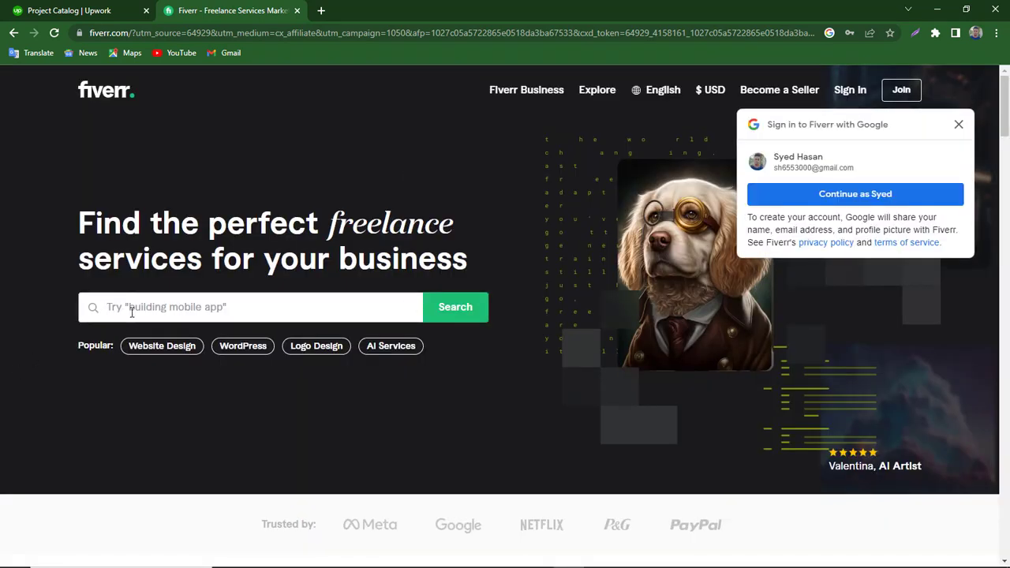
text(local seo)
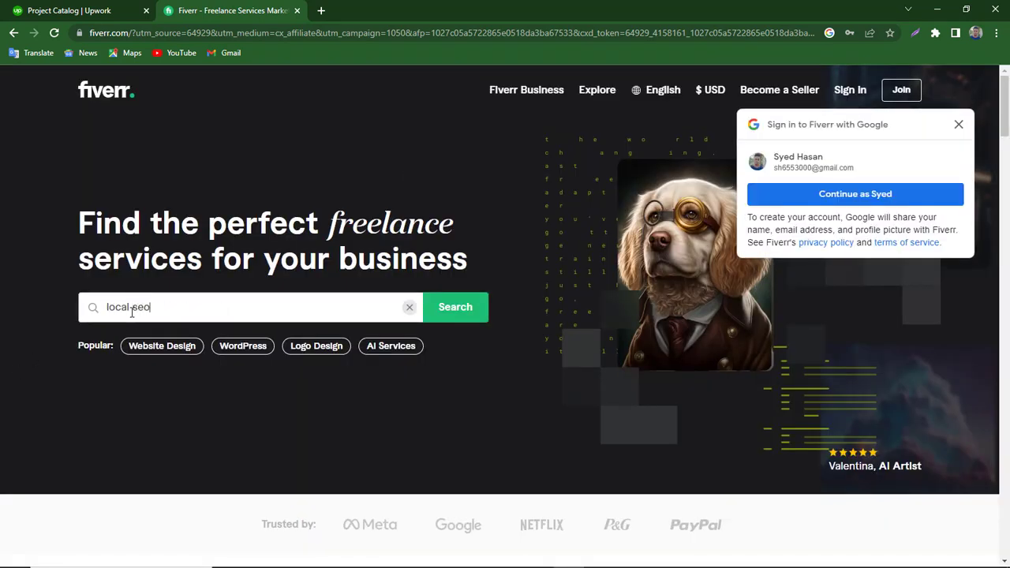
key(Return)
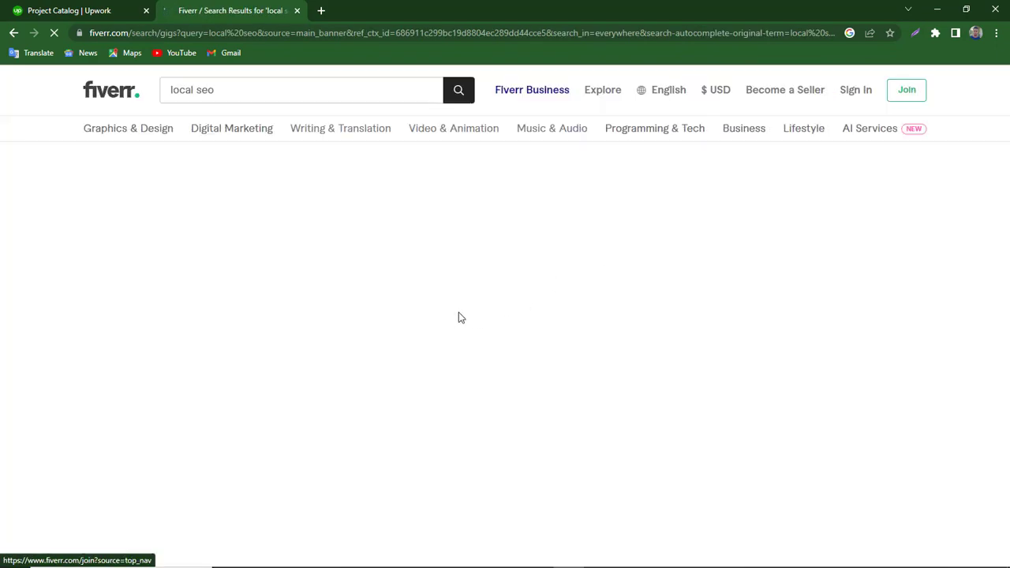
scroll(269, 386, down, 1)
scroll(297, 385, down, 4)
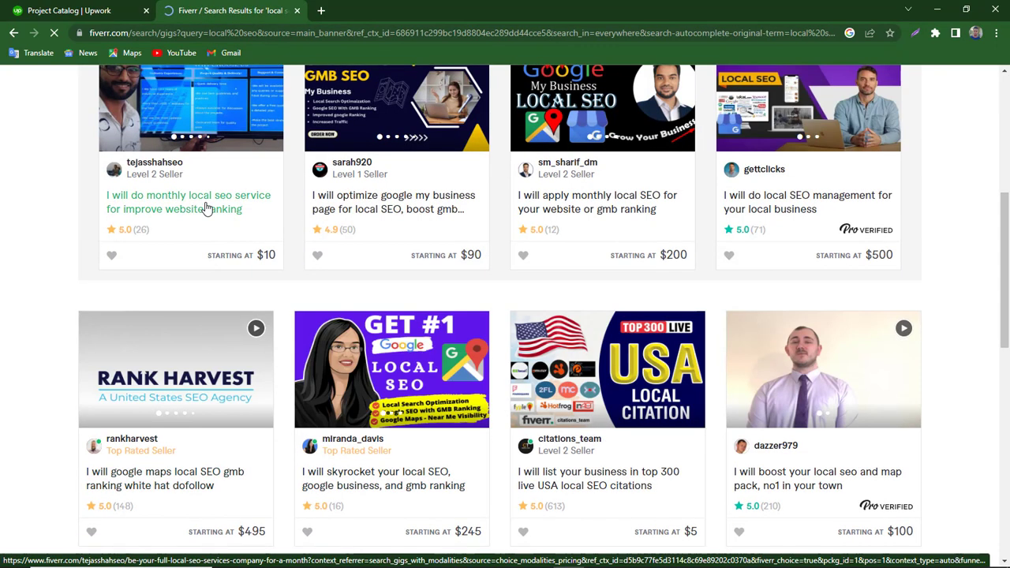
click(208, 205)
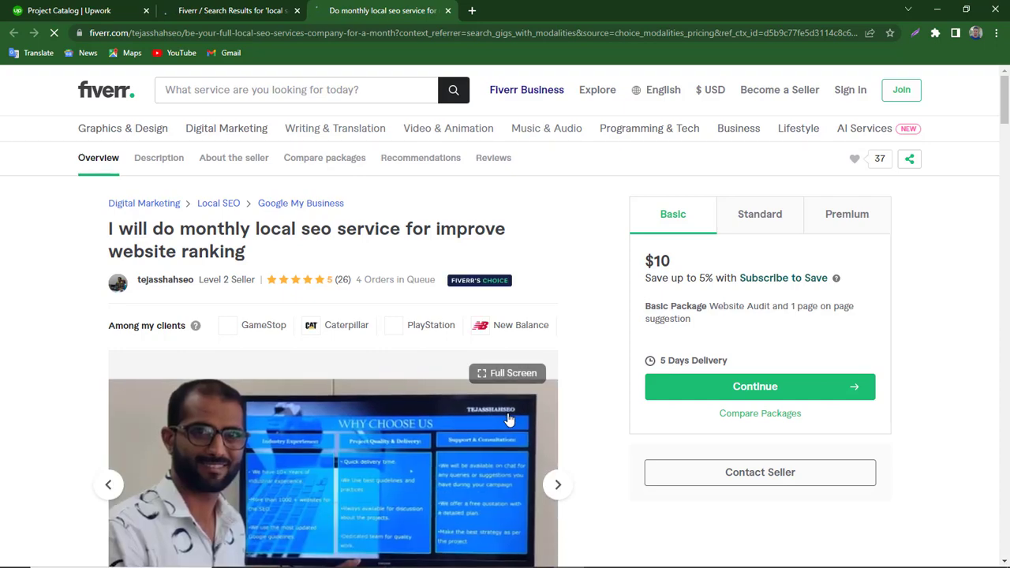
Look over the monthly local SEO gig page, dismissing the join and Google sign-in prompts
scroll(505, 389, down, 7)
scroll(513, 384, up, 5)
scroll(513, 380, up, 2)
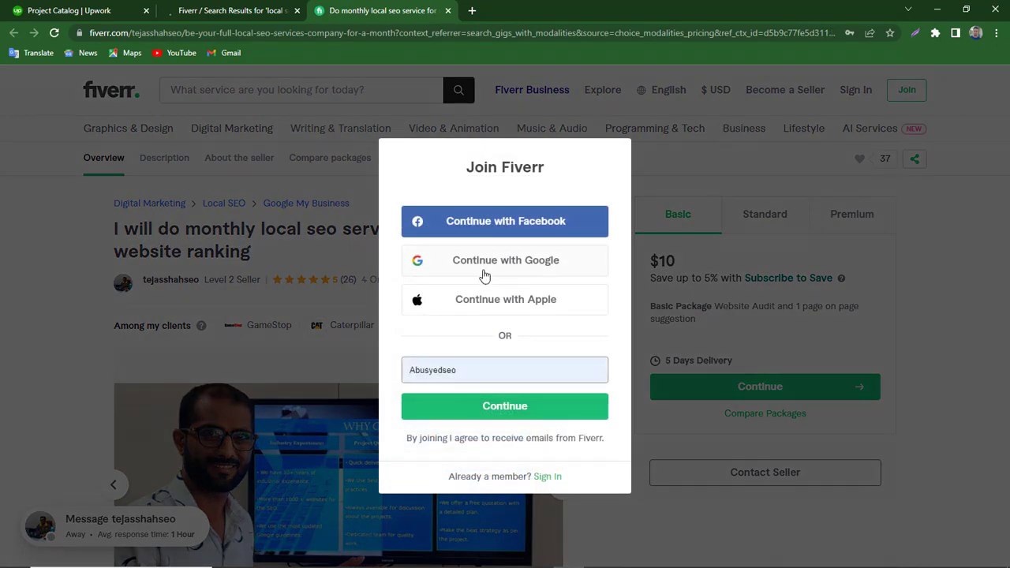
key(Escape)
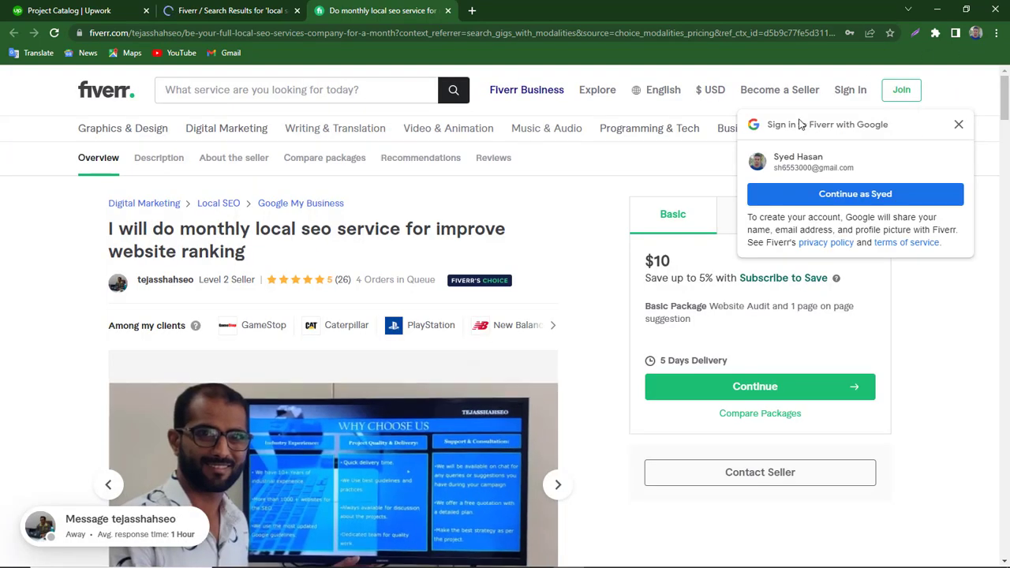
click(957, 126)
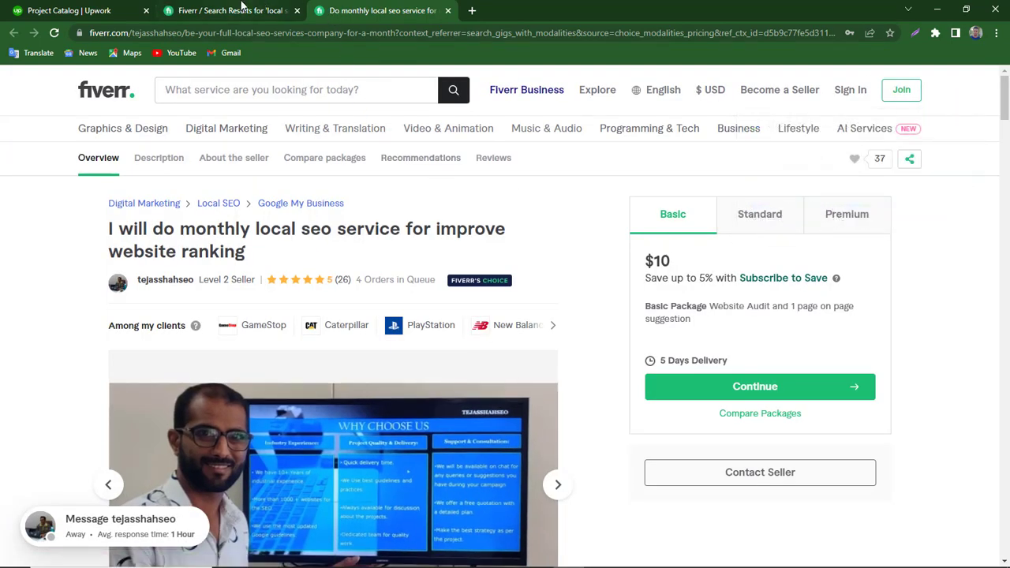
Compare the Fiverr gig's Basic, Standard and Premium packages with the Starter, Standard and Advanced tiers on the Upwork pricing page
click(89, 7)
click(361, 381)
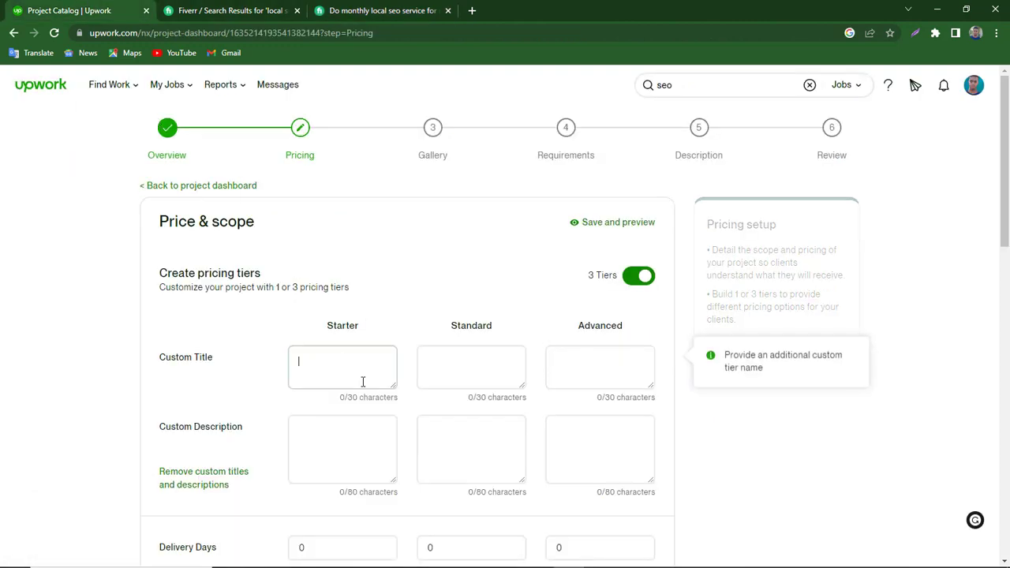
click(624, 368)
click(348, 8)
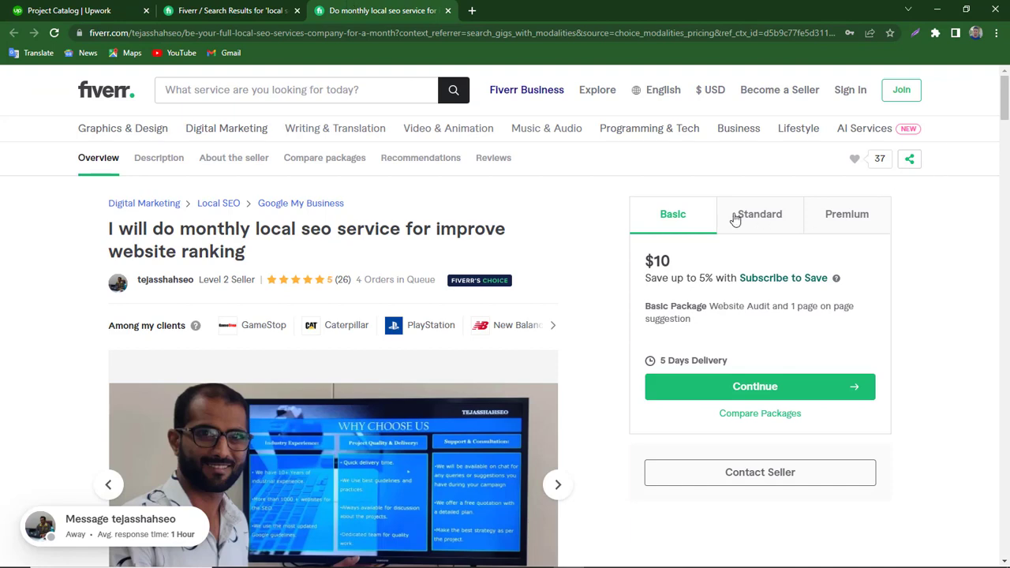
click(35, 8)
click(359, 359)
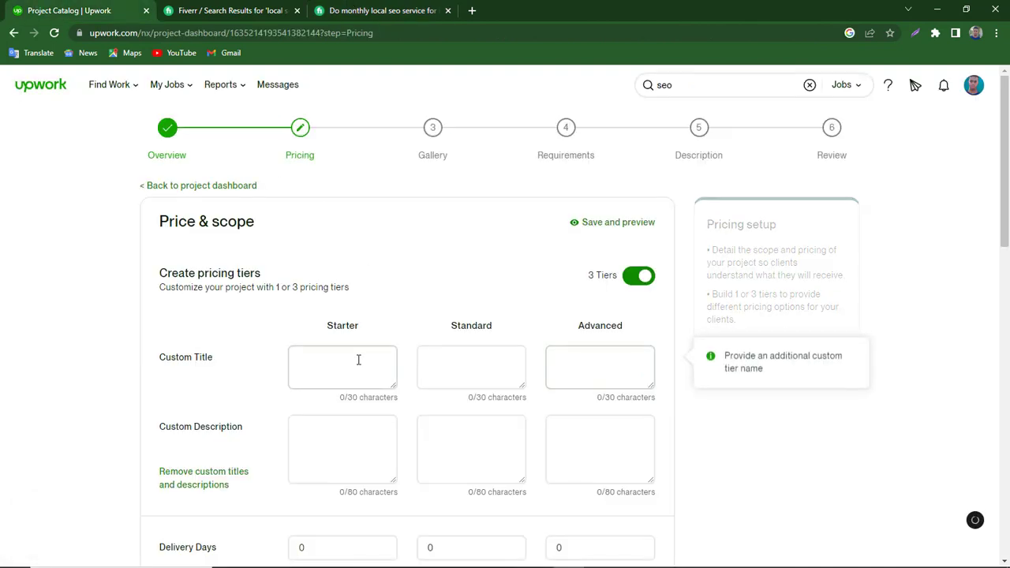
click(450, 363)
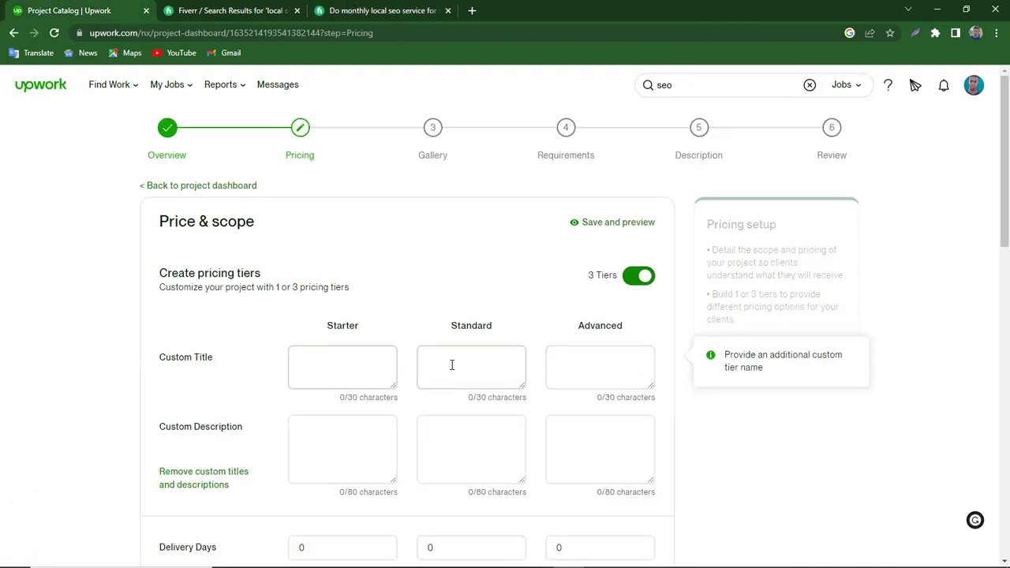
click(352, 8)
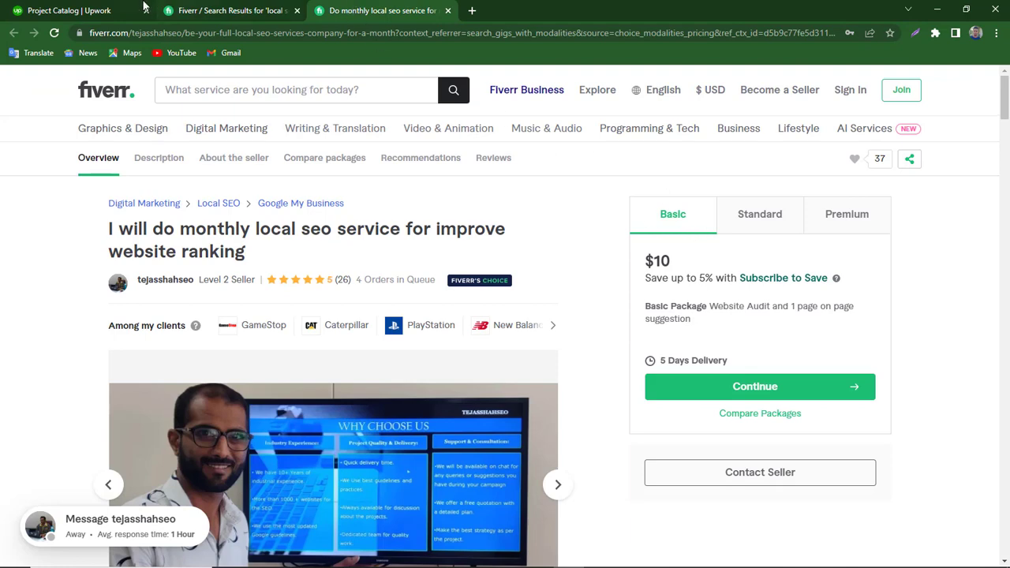
click(67, 8)
click(453, 359)
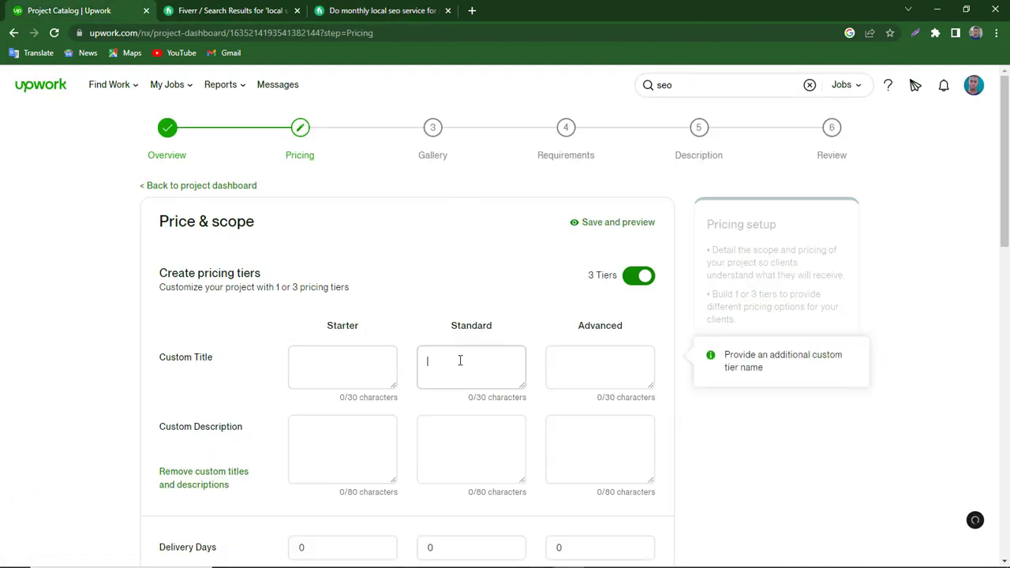
click(601, 373)
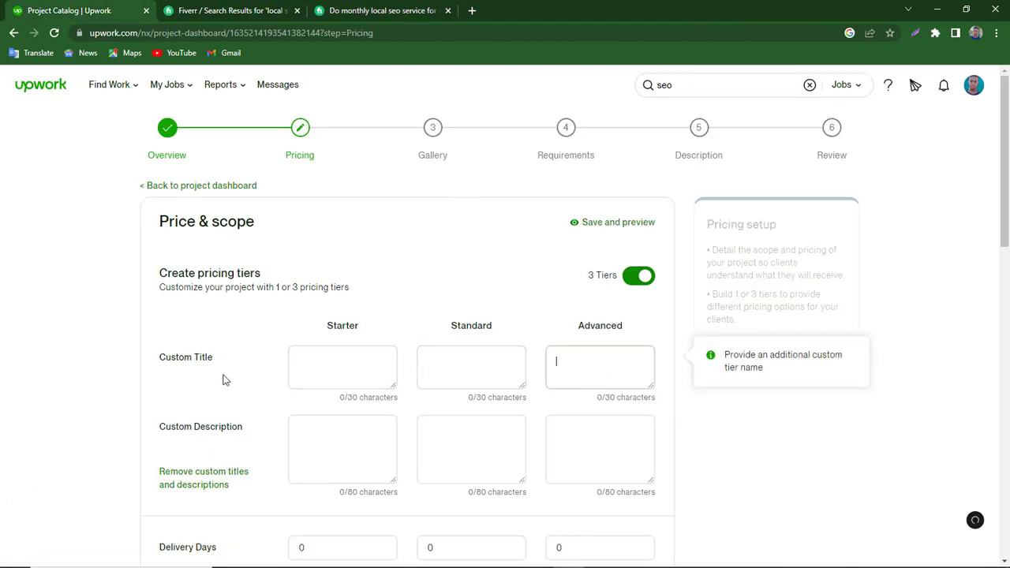
Enter "LOCAL SEO SERVICE" as the Starter tier's custom title
click(358, 366)
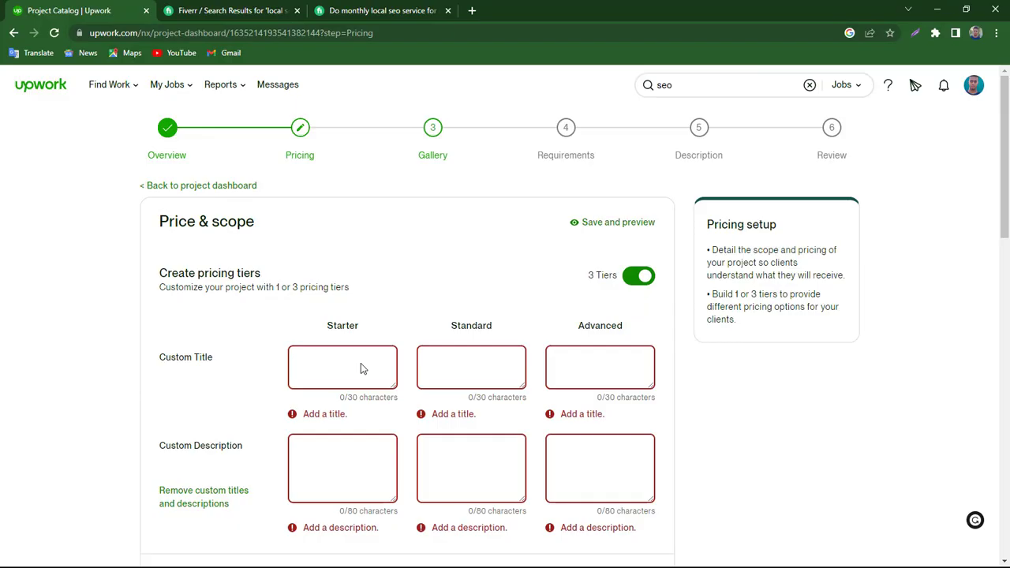
click(360, 363)
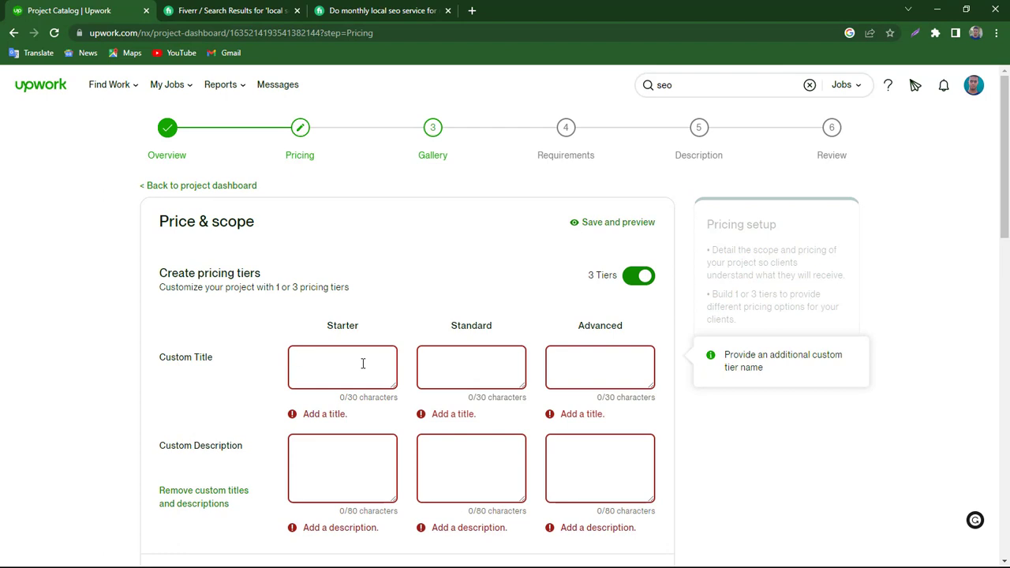
text(LOCAL SEO SER)
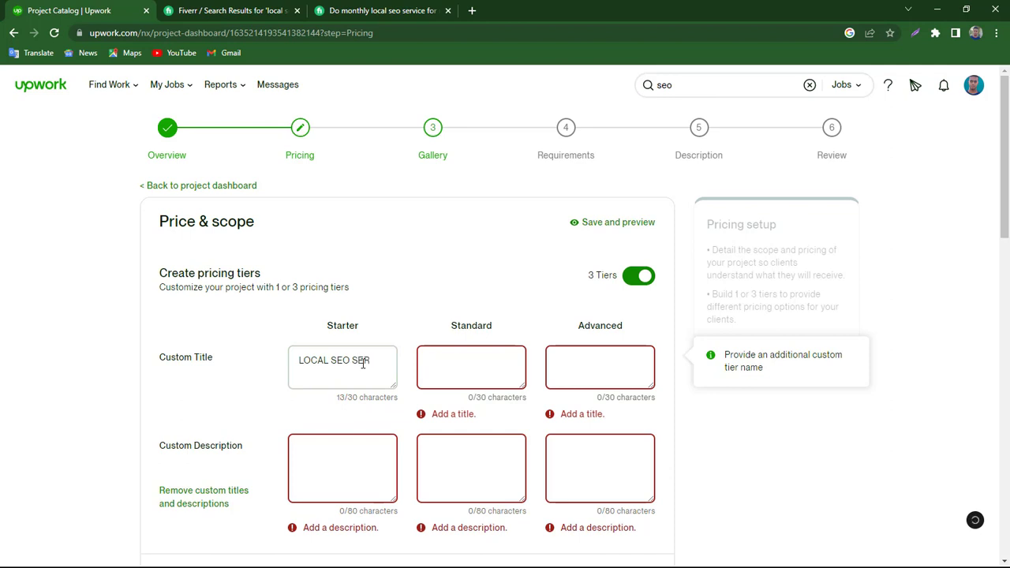
text(VICE)
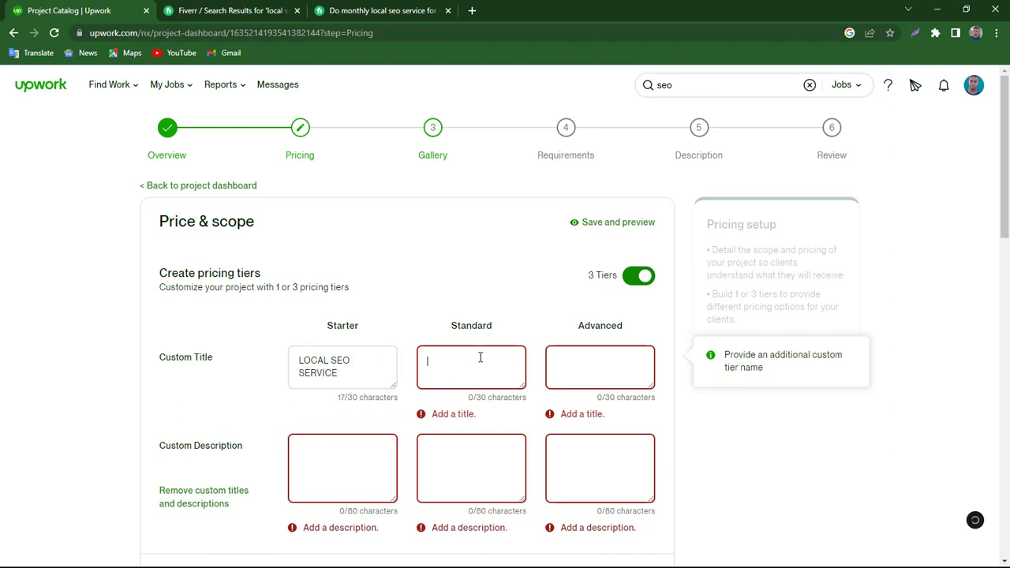
Title the Standard tier "MONTHLY LOCAL SEO SERVICE" and the Advanced tier "COMPLETE LOCAL SEO SERVICE"
text(MONTHL)
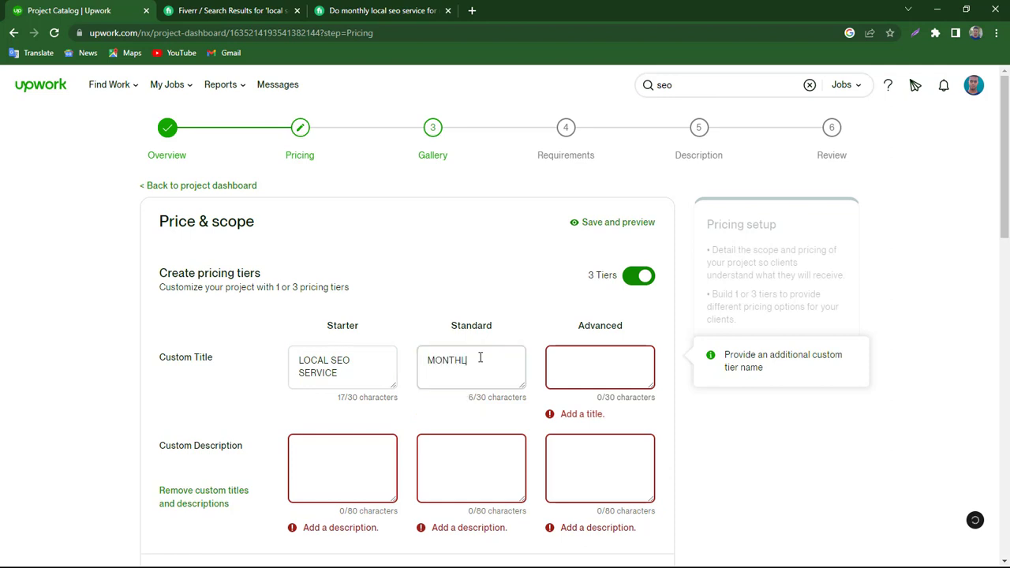
text(Y LOCAL SEO SERVICE)
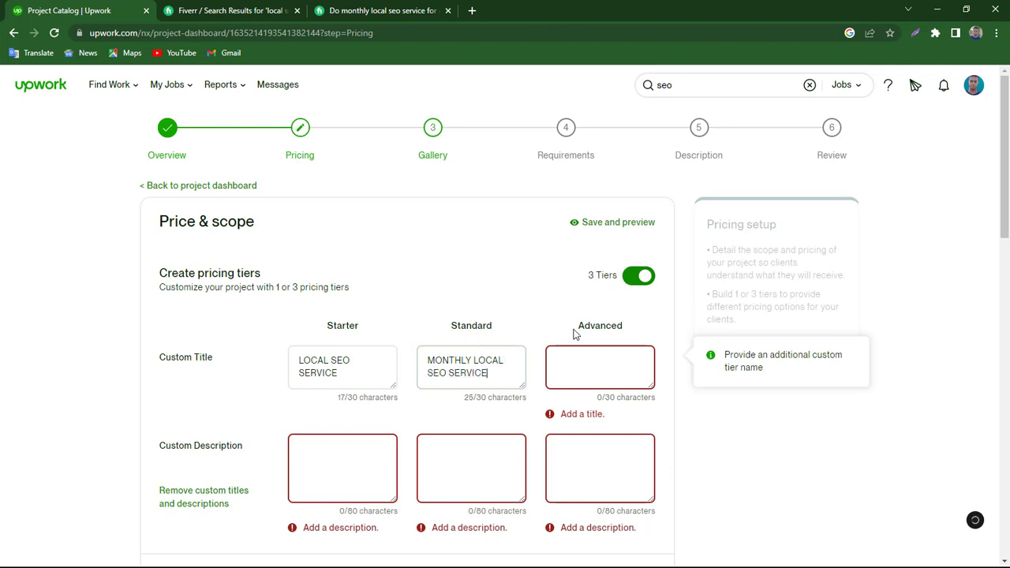
click(624, 359)
text(COMPLETE)
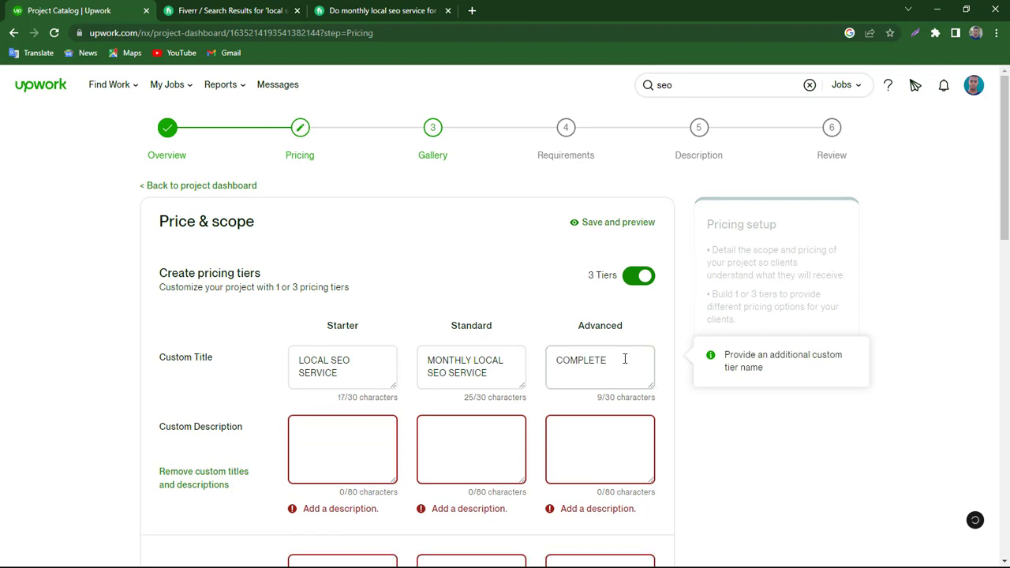
text(LOCAL SEO SERVICE)
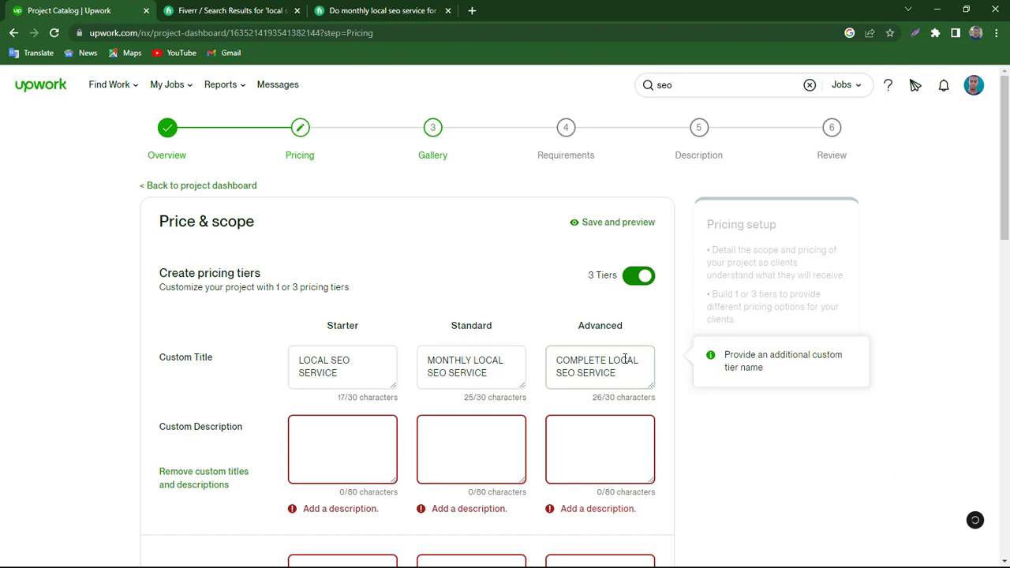
Enter "You will get perfect local seo service with on page optimization" as the Starter tier's custom description
scroll(474, 347, down, 2)
click(341, 325)
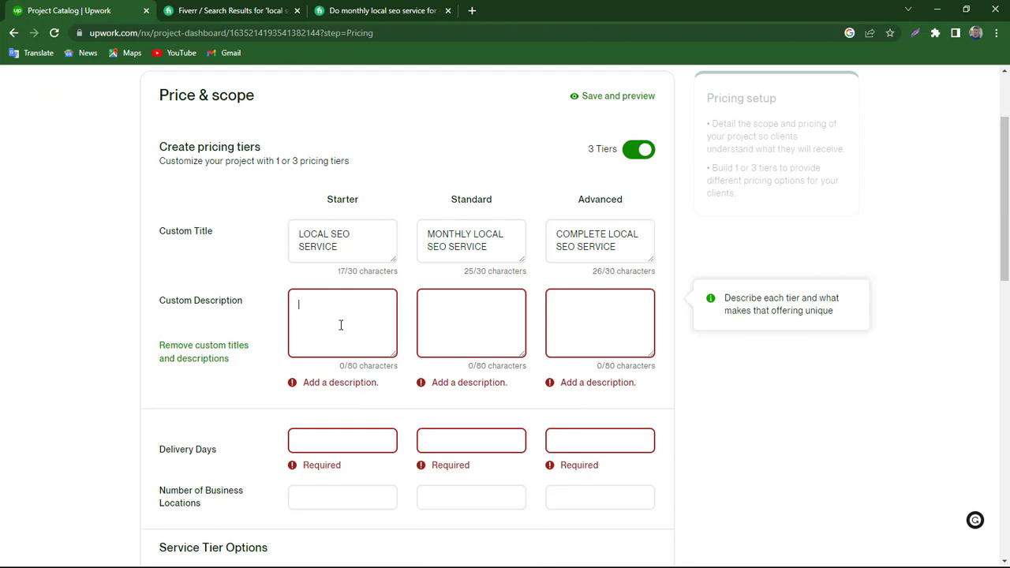
text(Yo)
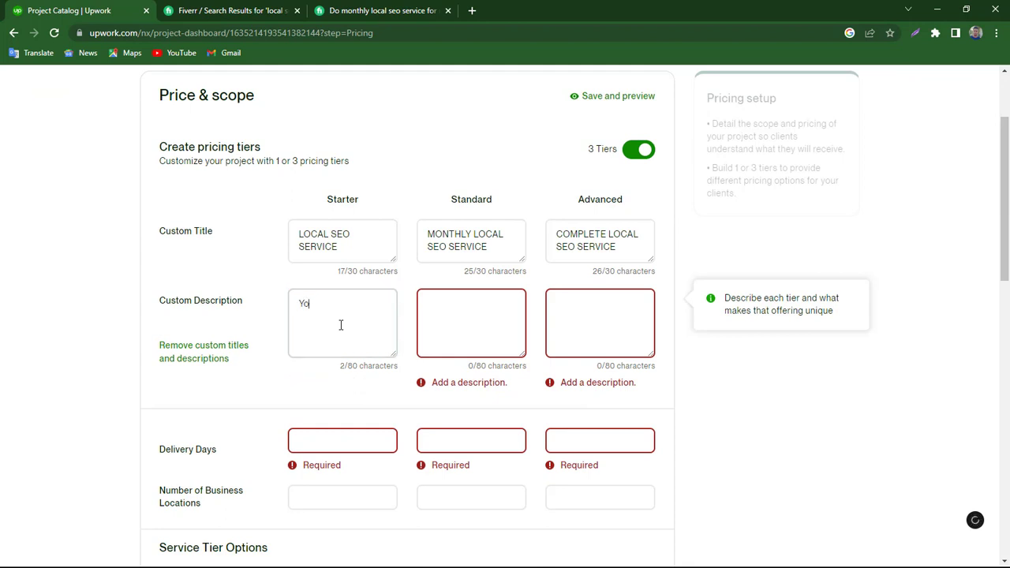
text(u will get perfect local)
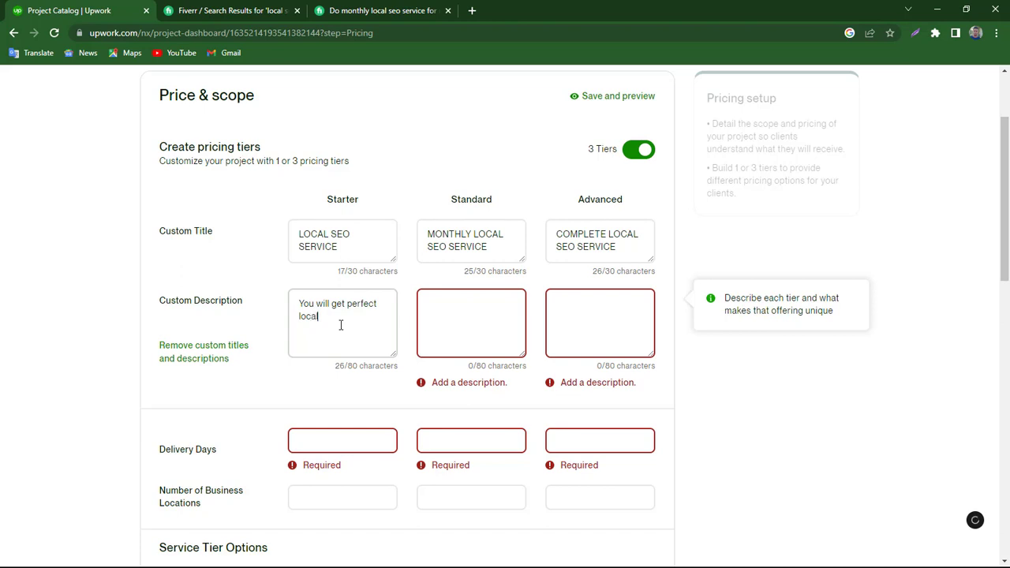
text( seo ser)
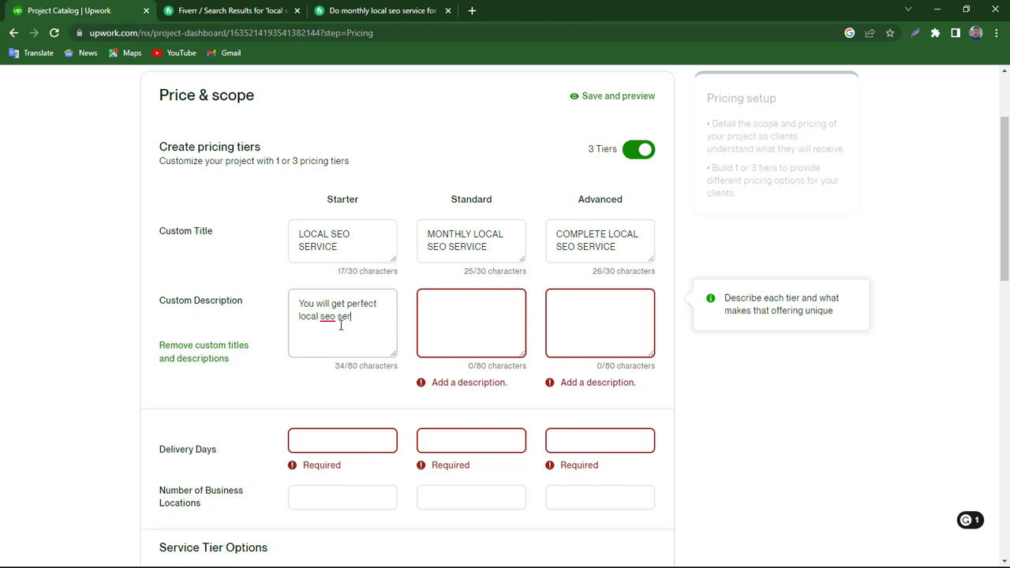
text(vice with on page optim)
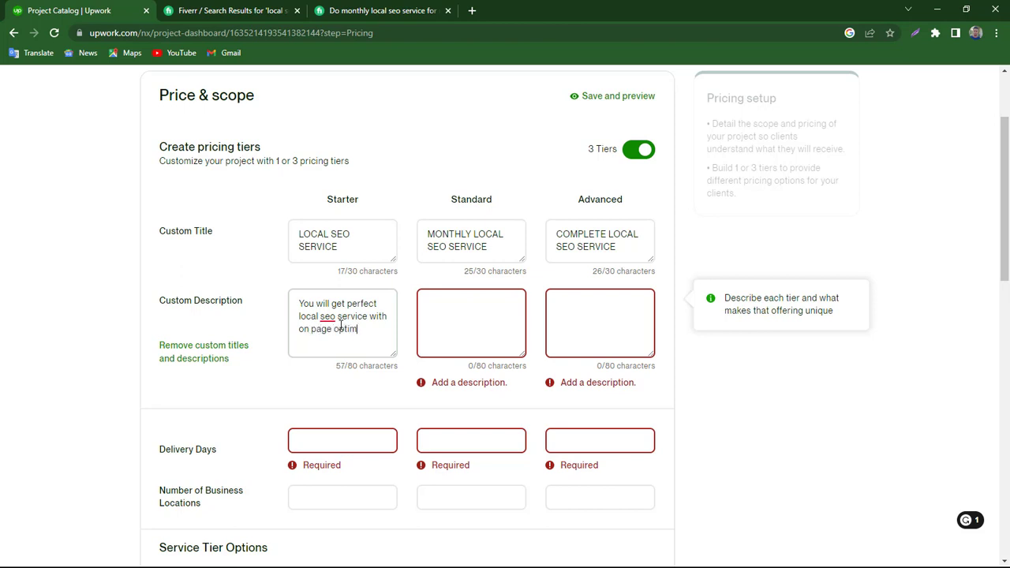
text(ization)
click(349, 367)
click(353, 295)
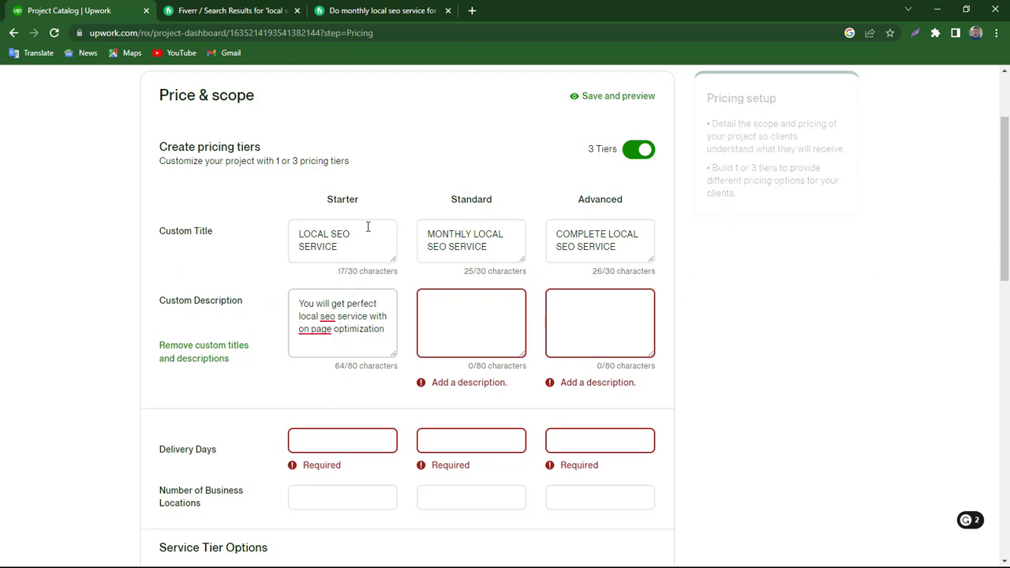
Set the Starter tier to 7 delivery days and 1 business location
scroll(333, 423, down, 1)
click(320, 382)
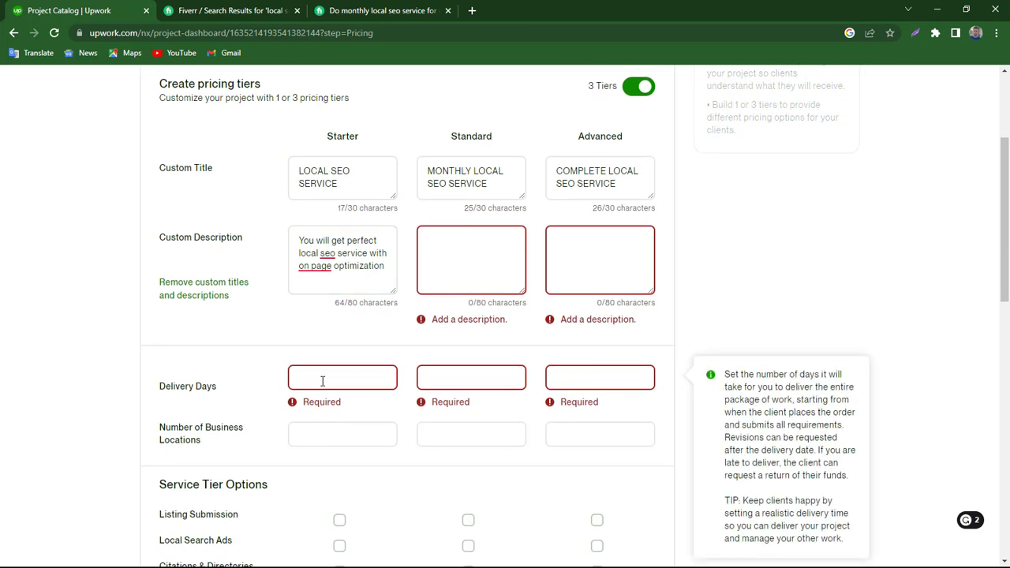
text(7)
click(318, 437)
scroll(318, 419, down, 1)
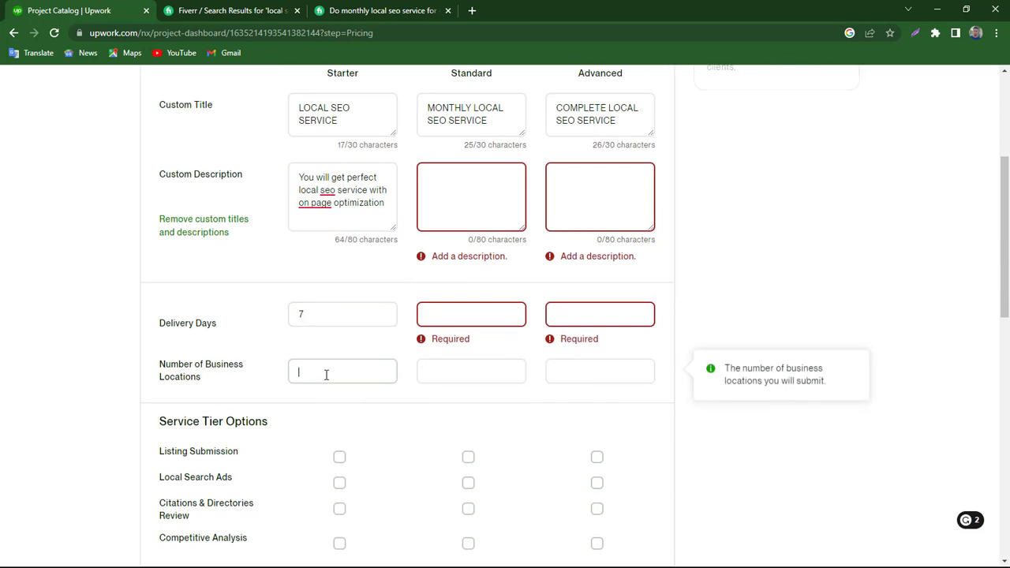
text(1)
Include Listing Submission, Citations & Directories Review and Competitive Analysis in the Starter tier
scroll(331, 410, down, 1)
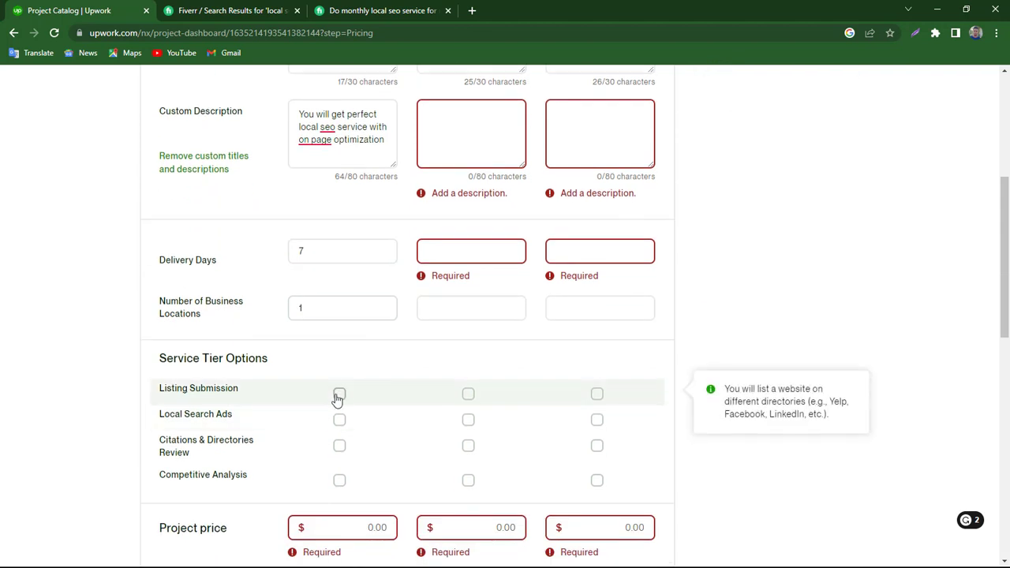
click(339, 393)
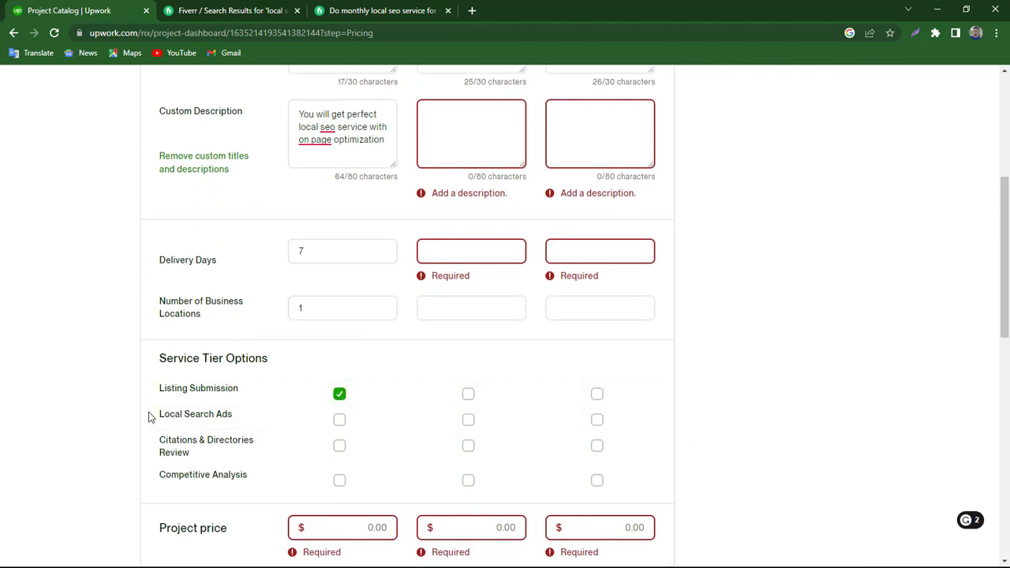
click(339, 447)
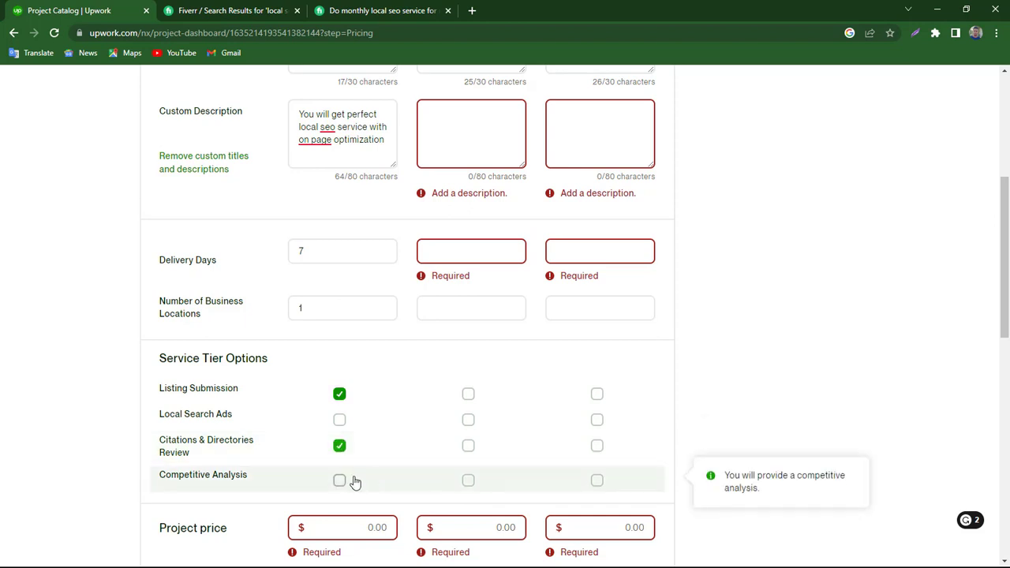
click(353, 481)
Set the Starter tier's project price to $35
scroll(316, 457, down, 1)
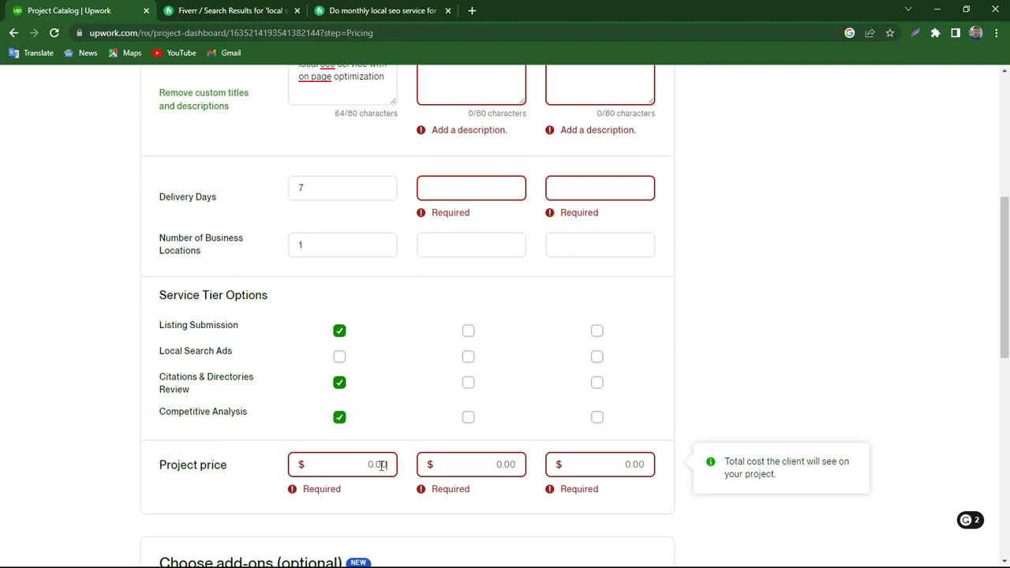
text(35)
scroll(374, 372, down, 3)
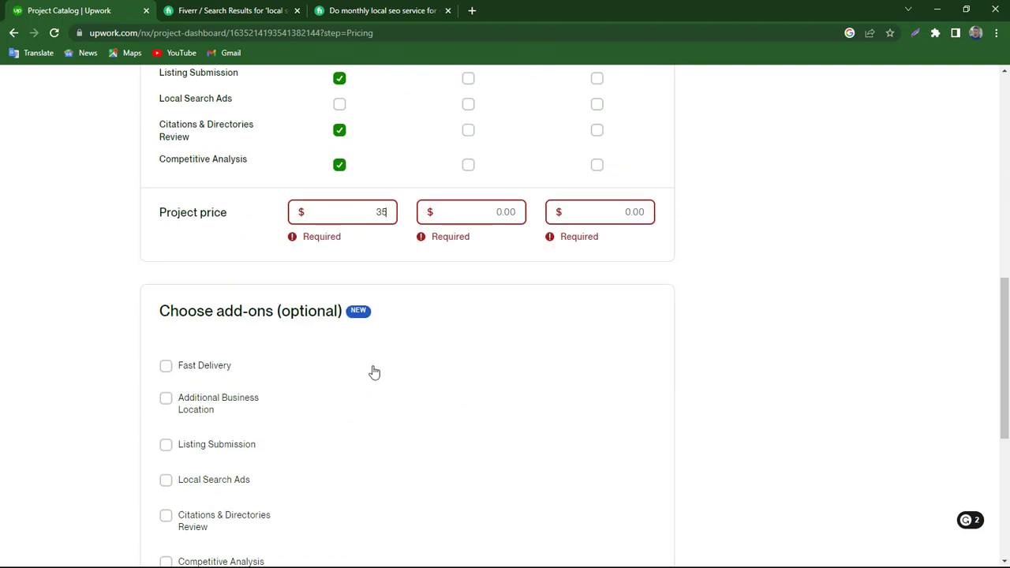
click(405, 286)
scroll(381, 423, up, 2)
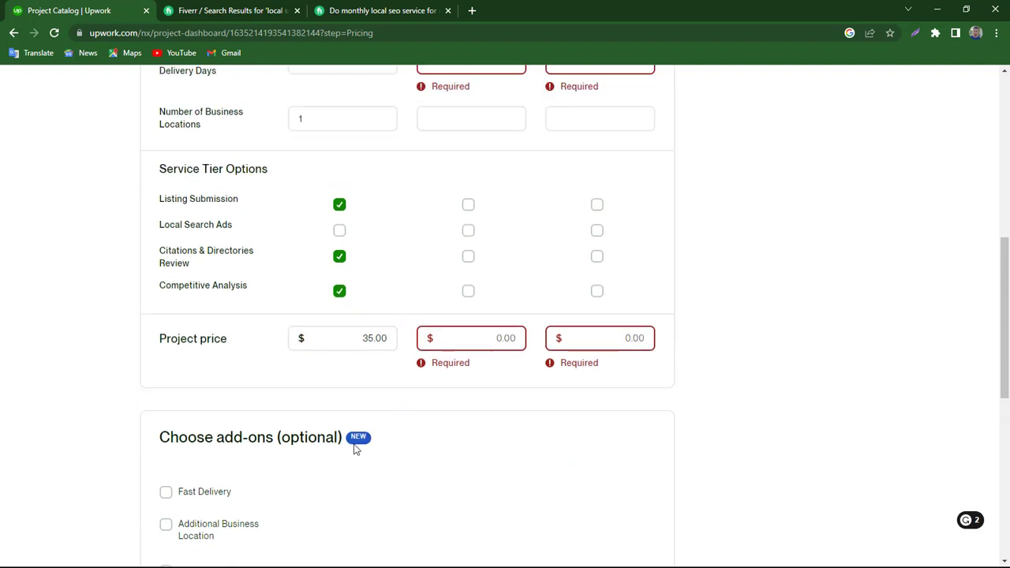
Describe the Standard tier as "You will get perfect local seo service with backlinks & competitor analysis"
scroll(355, 447, up, 5)
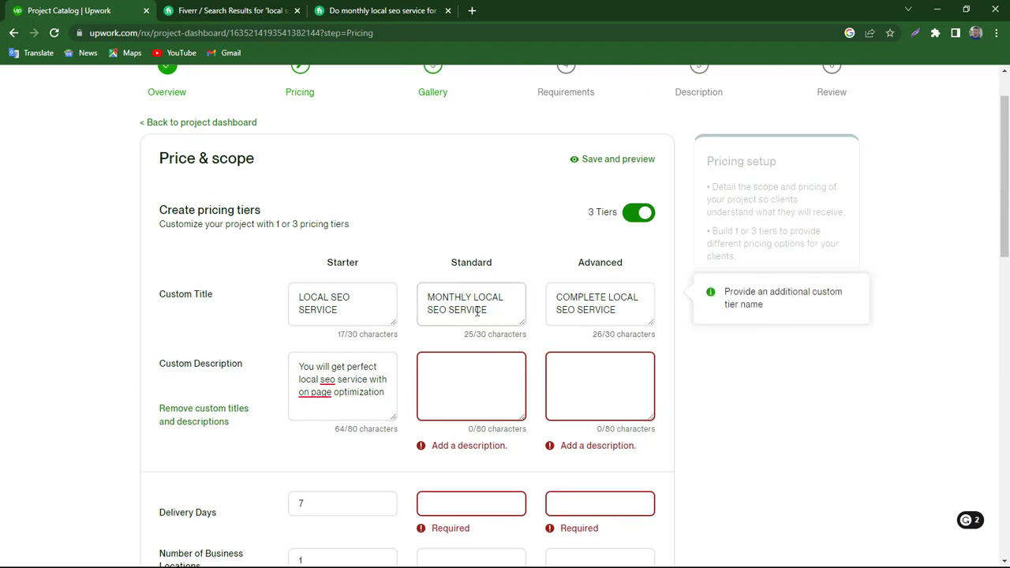
click(468, 371)
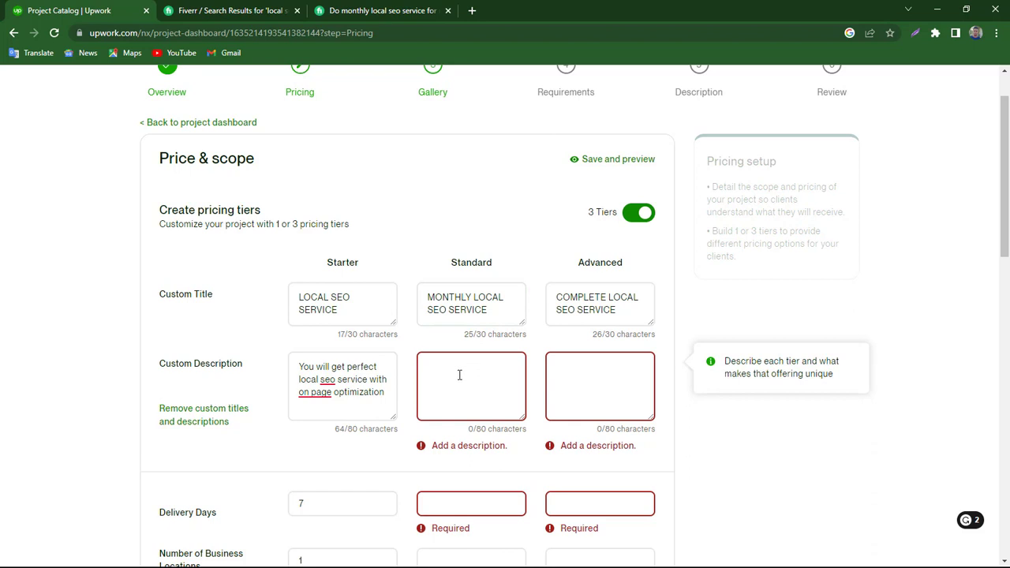
text(Y)
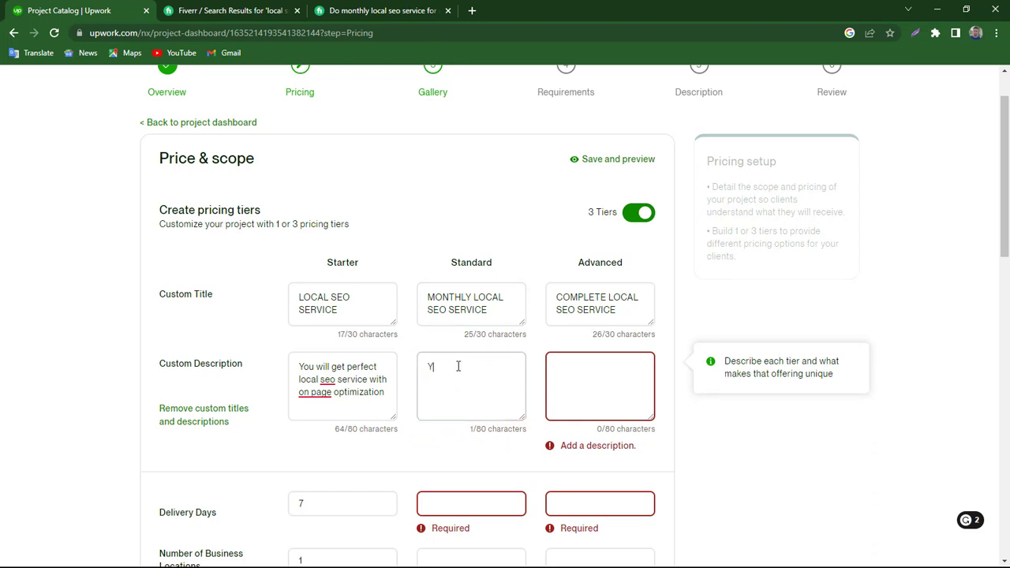
text(ou will get perfect local seo servi)
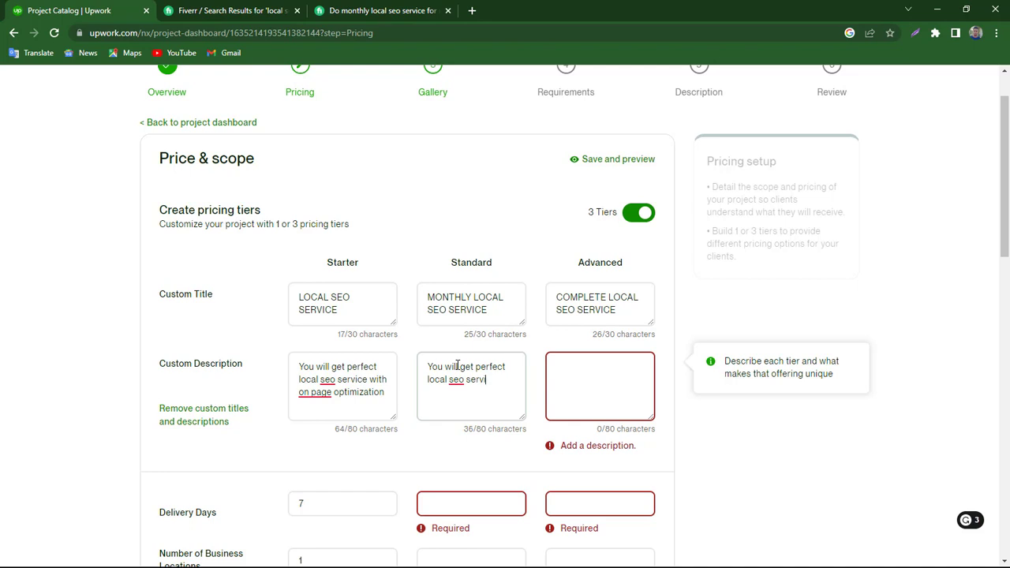
text(ce with backlinks & co)
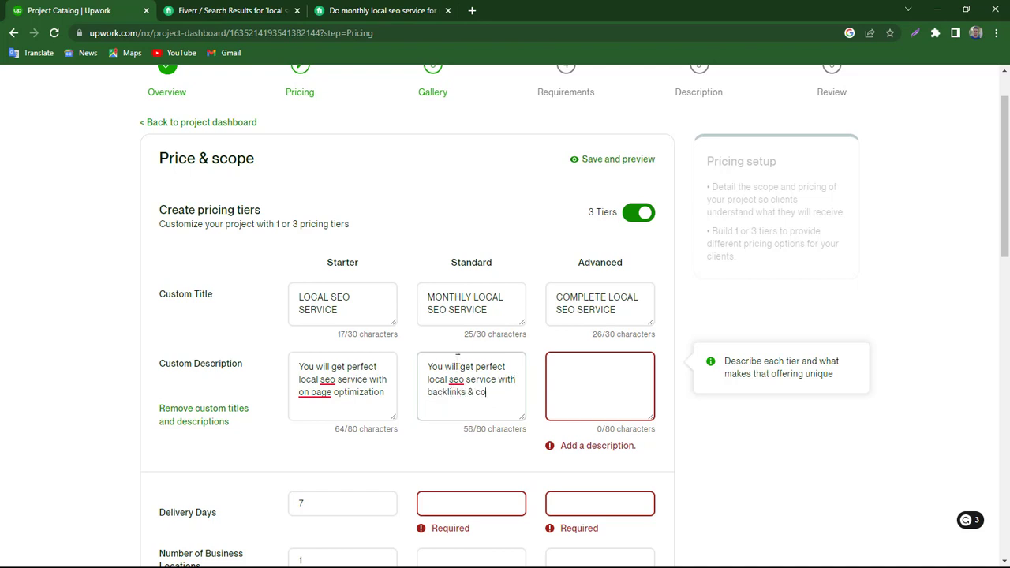
text(mpetitor amn)
key(BackSpace)
key(BackSpace)
text(nalysis)
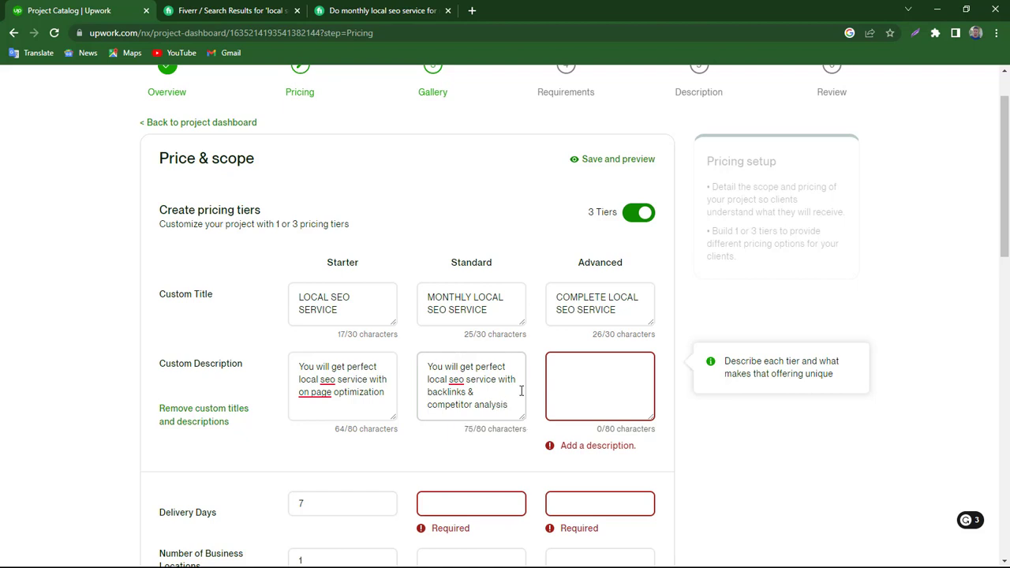
Give the Standard tier 30 delivery days and 1 business location, and include Listing Submission, Citations & Directories Review and Competitive Analysis
scroll(521, 387, down, 1)
click(459, 438)
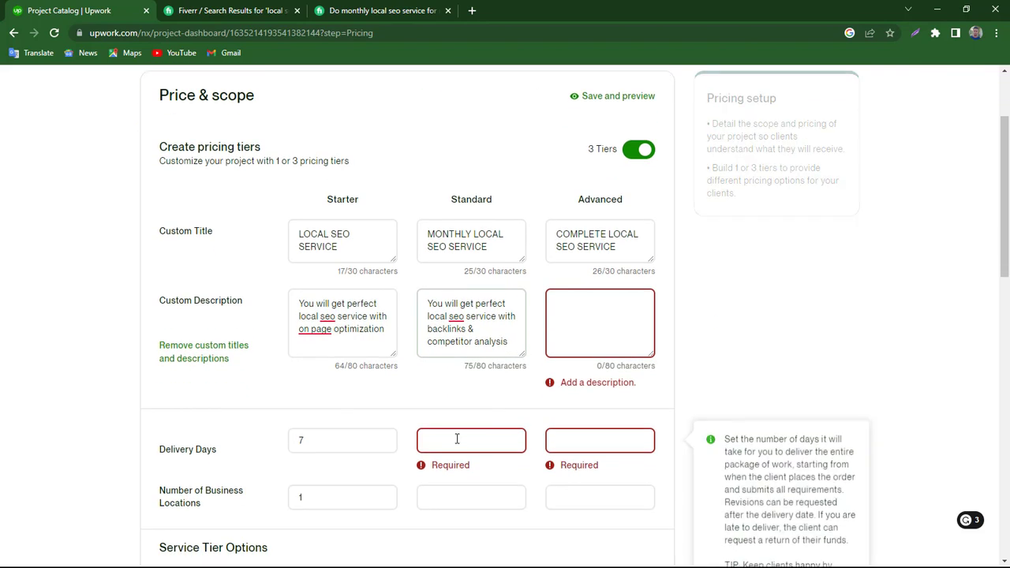
click(434, 424)
text(30)
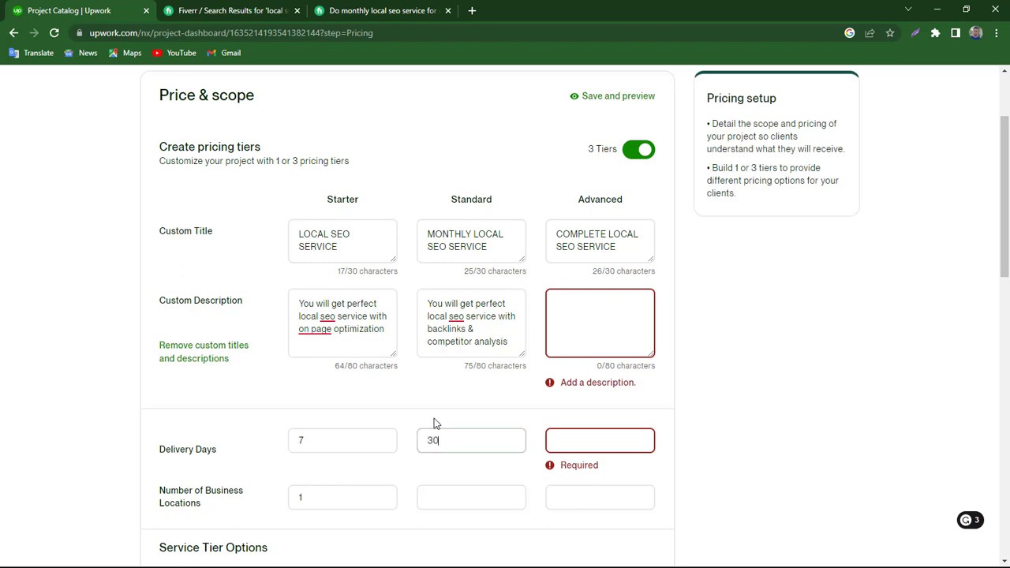
scroll(434, 424, down, 3)
click(449, 307)
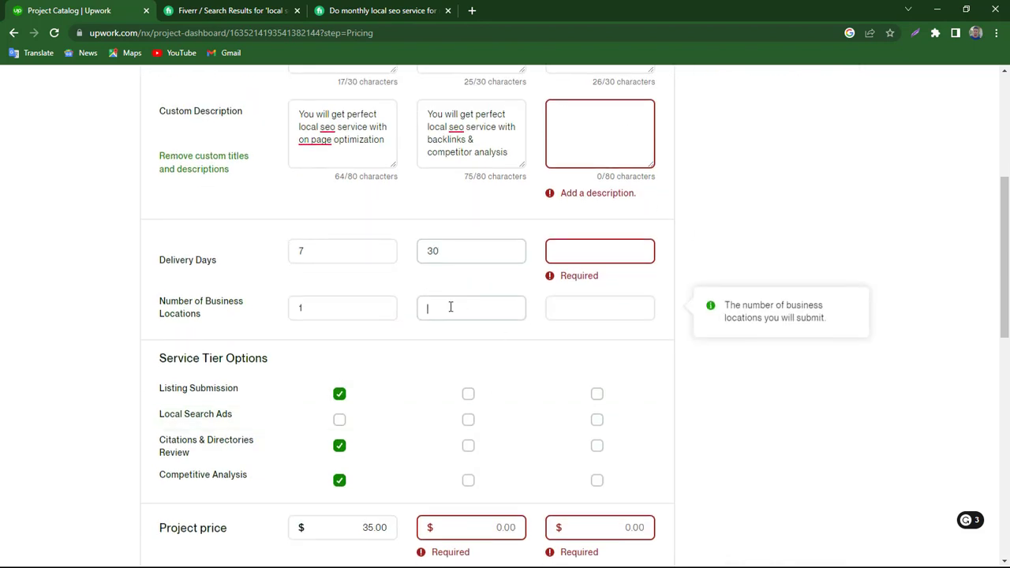
text(1)
click(468, 445)
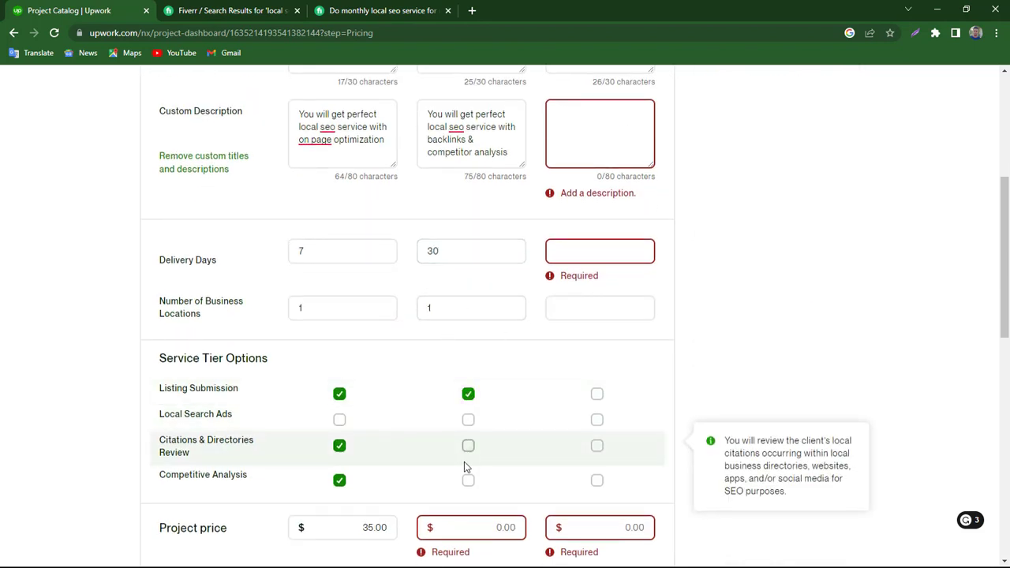
Describe the Advanced tier as "You will get complete local seo service & your buisiness rank on google 1st page"
scroll(536, 418, up, 5)
click(568, 428)
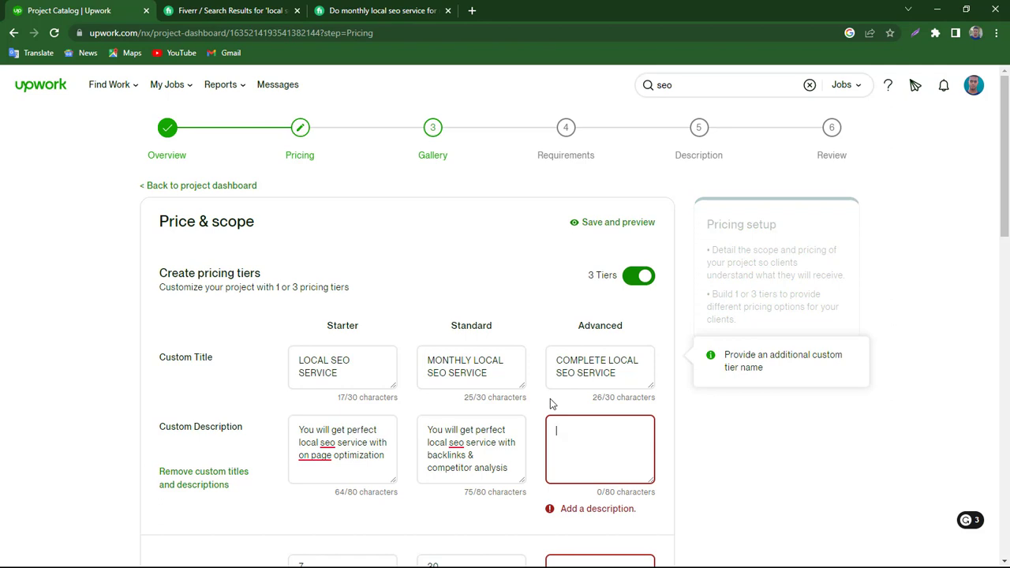
text(Yo)
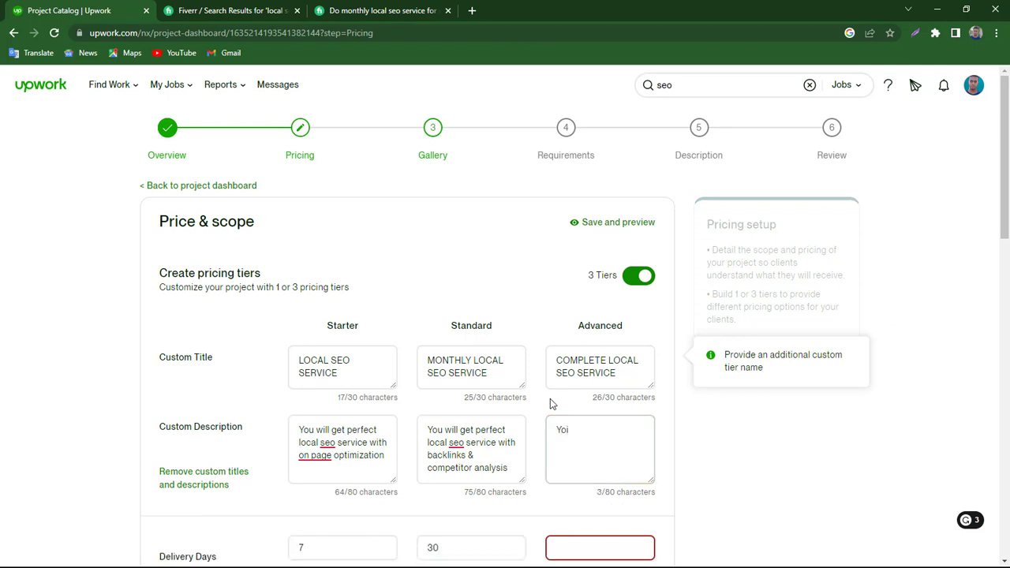
text(u will get comp)
text(e)
key(BackSpace)
key(BackSpace)
text(plete local seo )
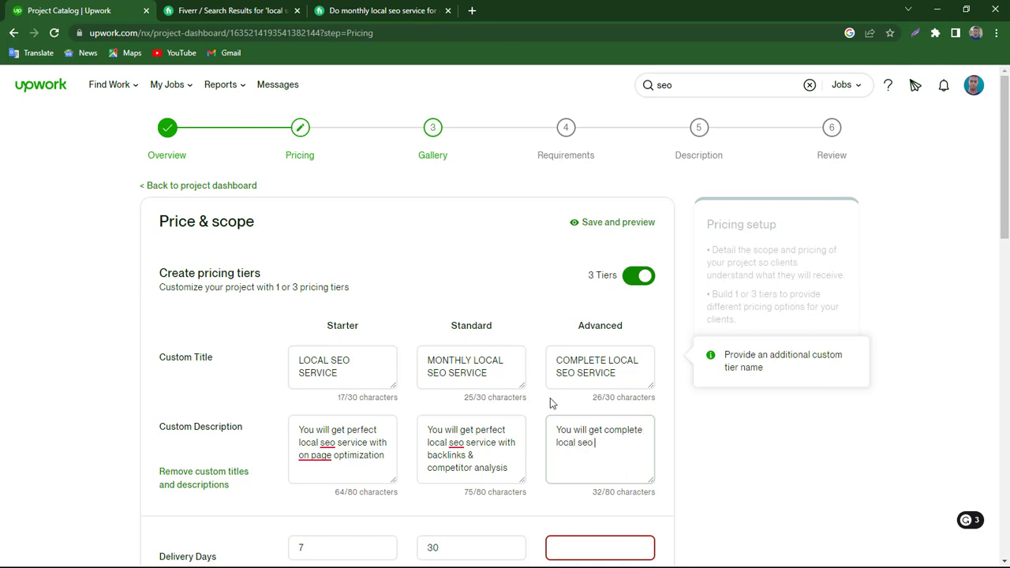
text(service & your buisin)
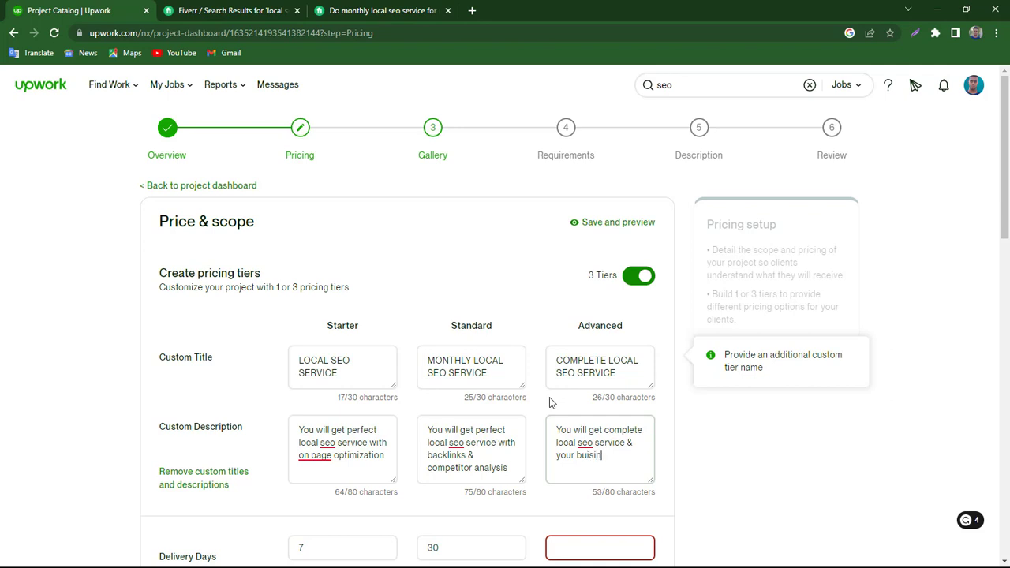
text(ess rank on google )
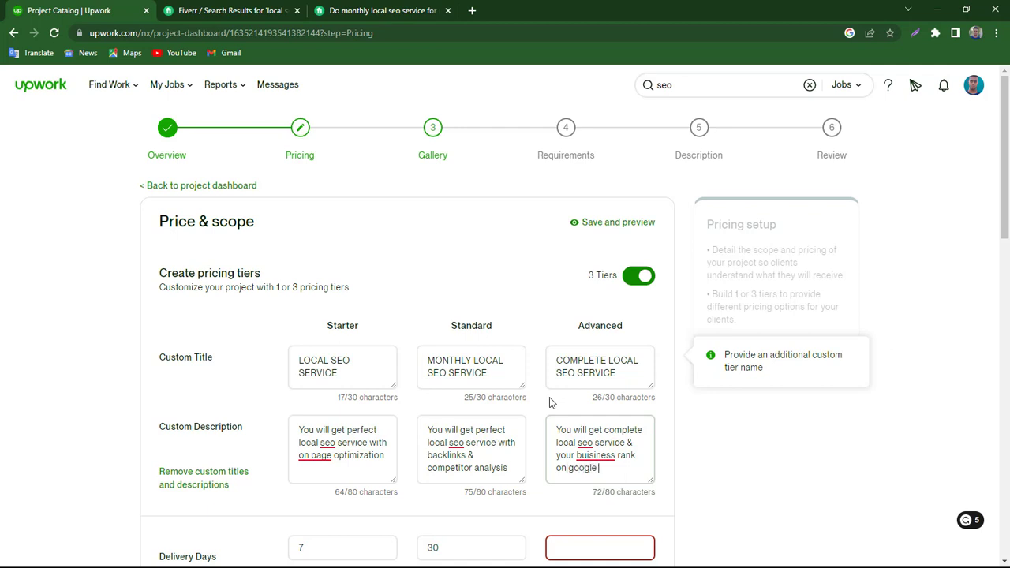
text(1st page)
click(562, 407)
Remove the final period from the Advanced tier's description to fit 80 characters, and set its delivery days to 60
scroll(576, 438, down, 1)
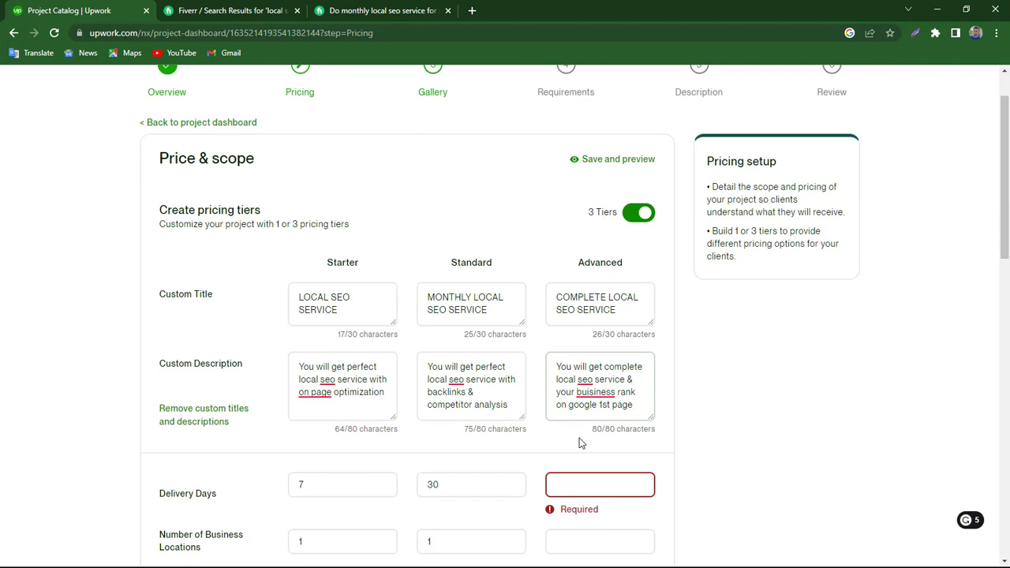
scroll(357, 448, down, 2)
click(569, 394)
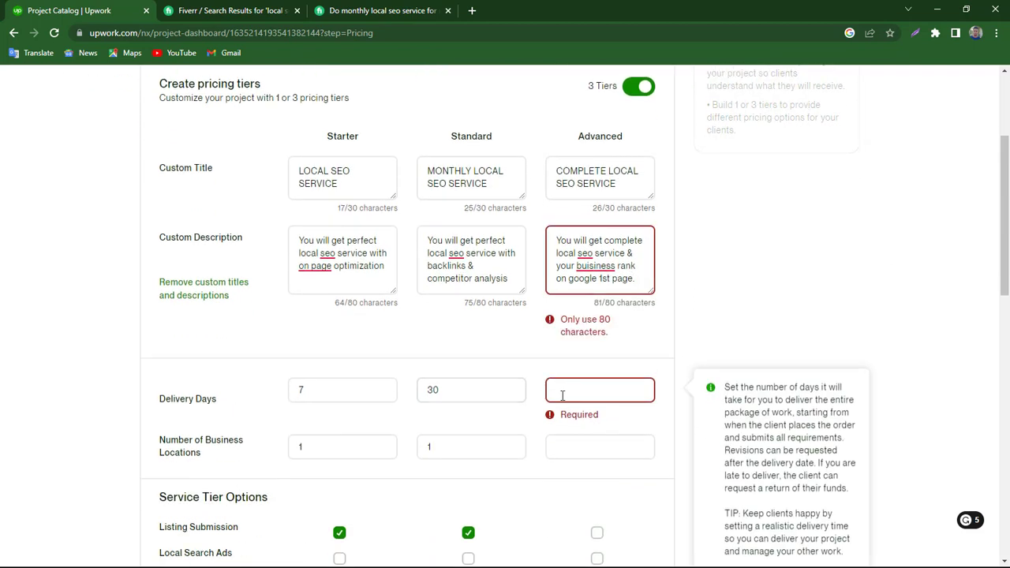
mouse_move(645, 270)
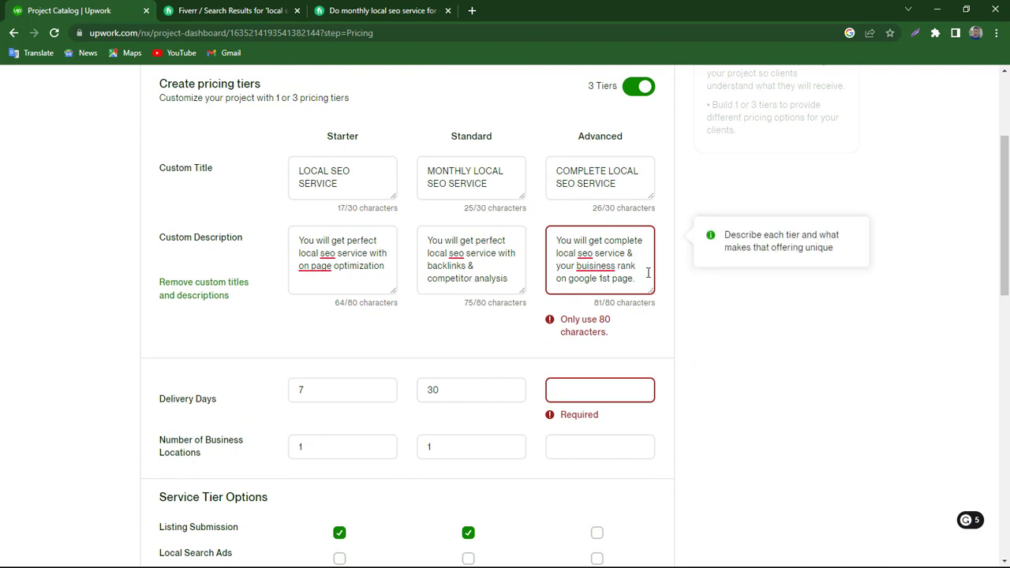
key(BackSpace)
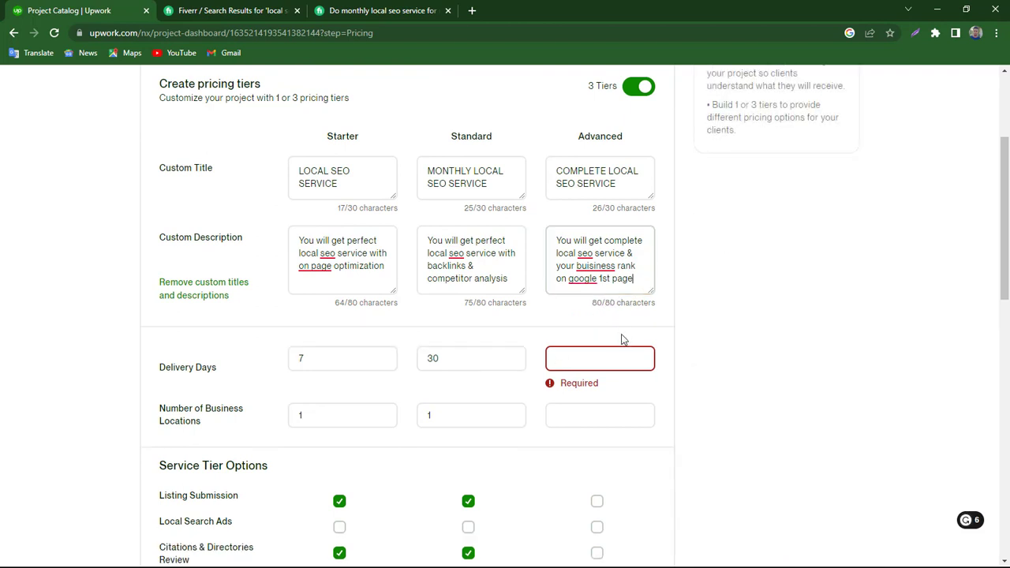
click(565, 359)
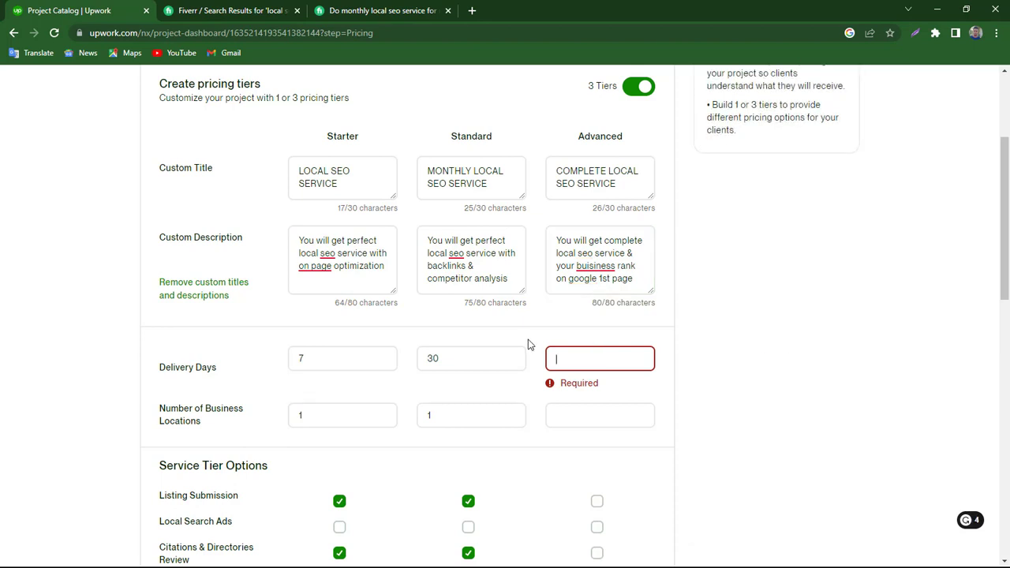
text(6)
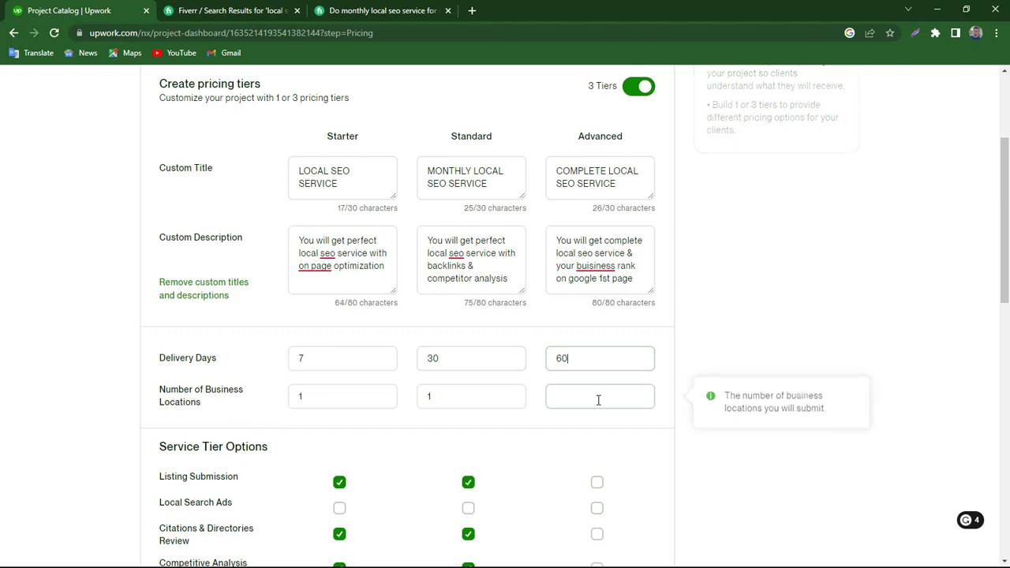
Give the Advanced tier 60 delivery days and 1 business location, and include Listing Submission, Citations & Directories Review and Competitive Analysis
text(0)
click(606, 388)
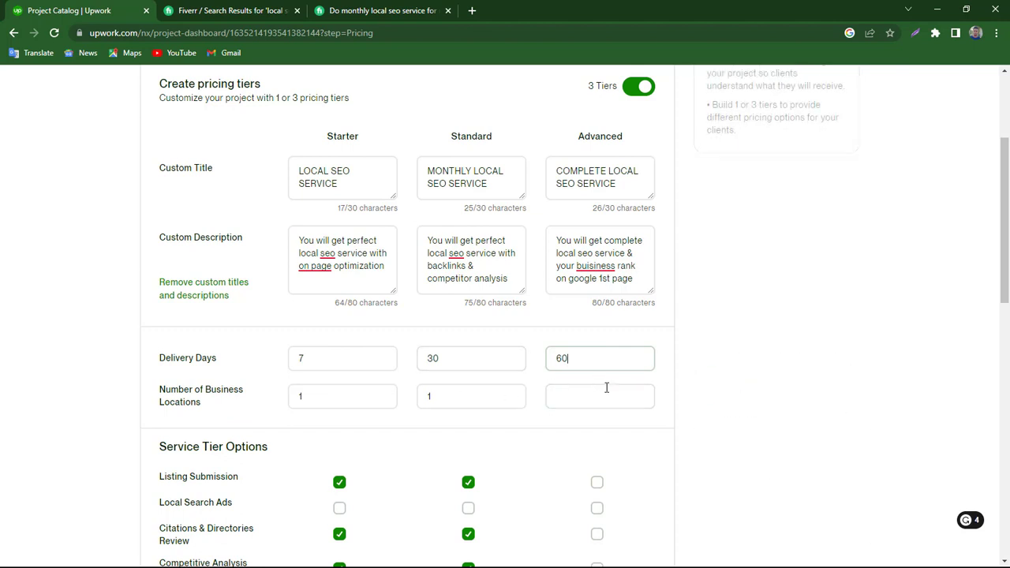
click(570, 396)
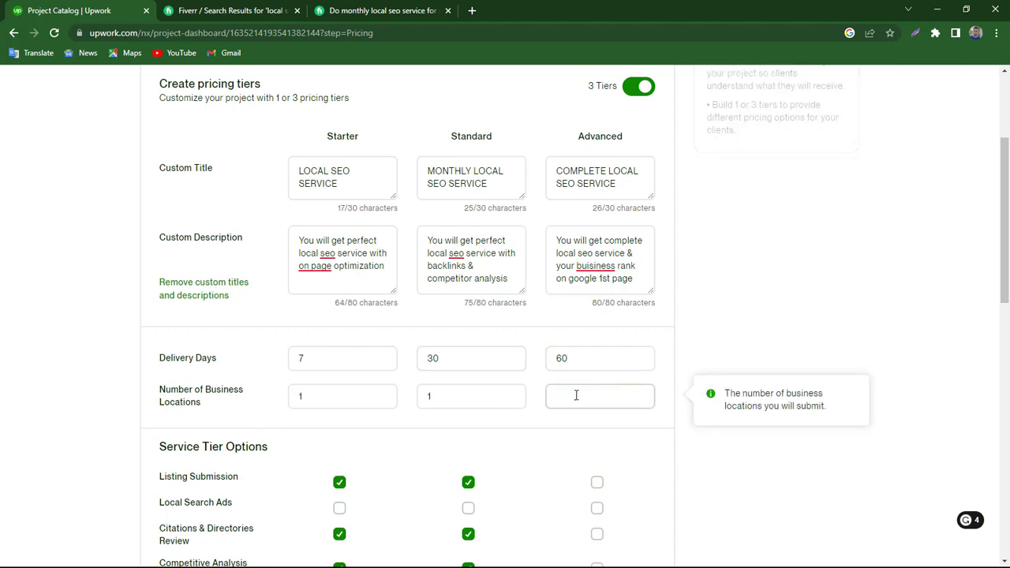
text(1)
scroll(575, 415, down, 2)
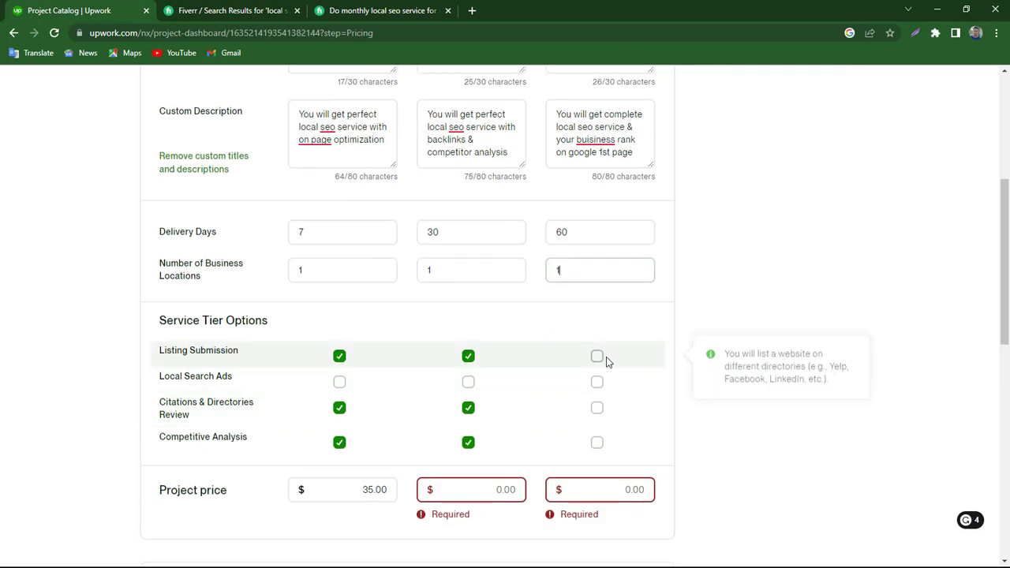
click(597, 357)
click(598, 408)
click(597, 443)
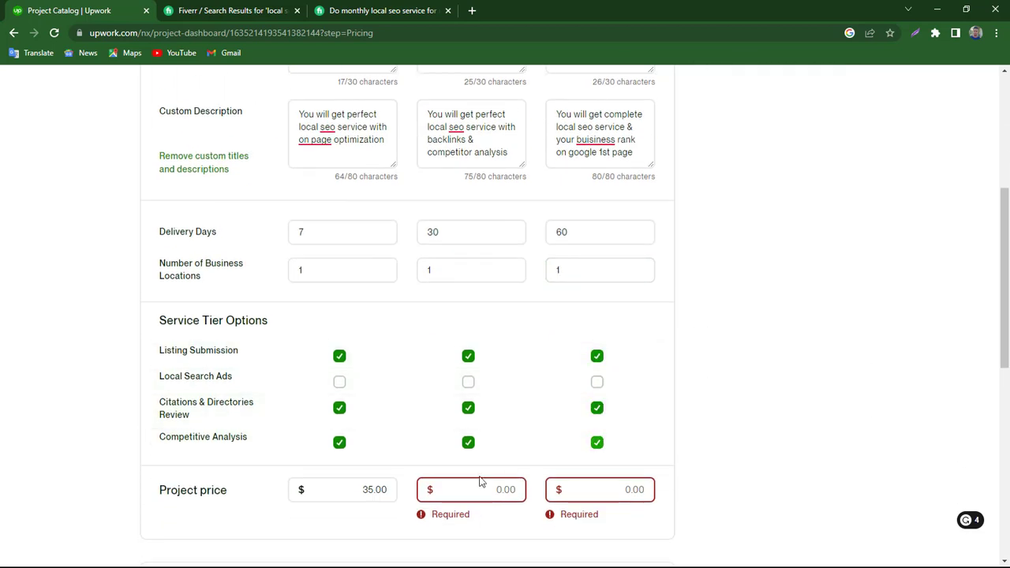
Price the Standard tier at $80 and the Advanced tier at $200, and save the pricing without any add-ons
click(481, 489)
scroll(505, 442, up, 3)
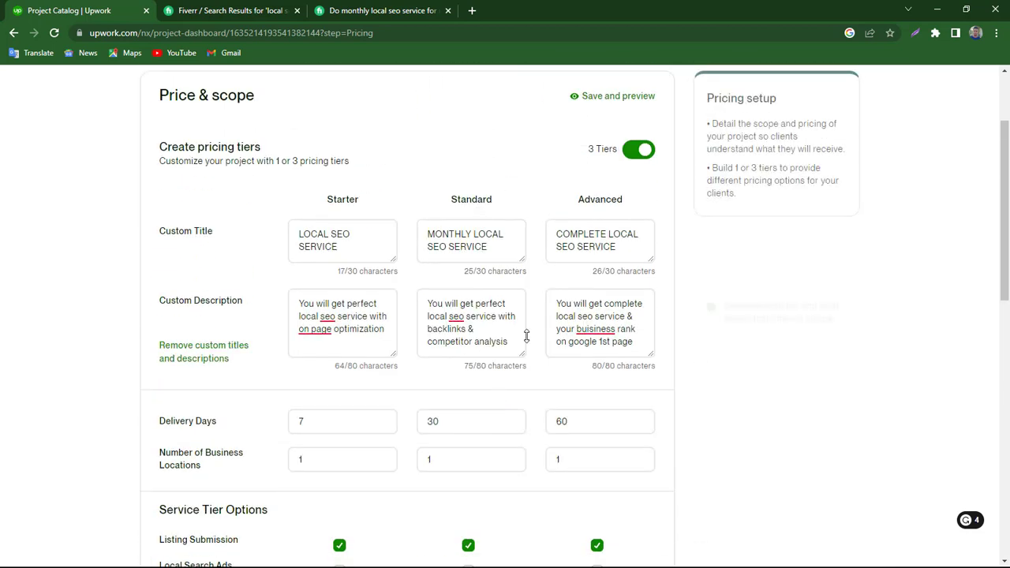
scroll(462, 534, down, 3)
click(504, 431)
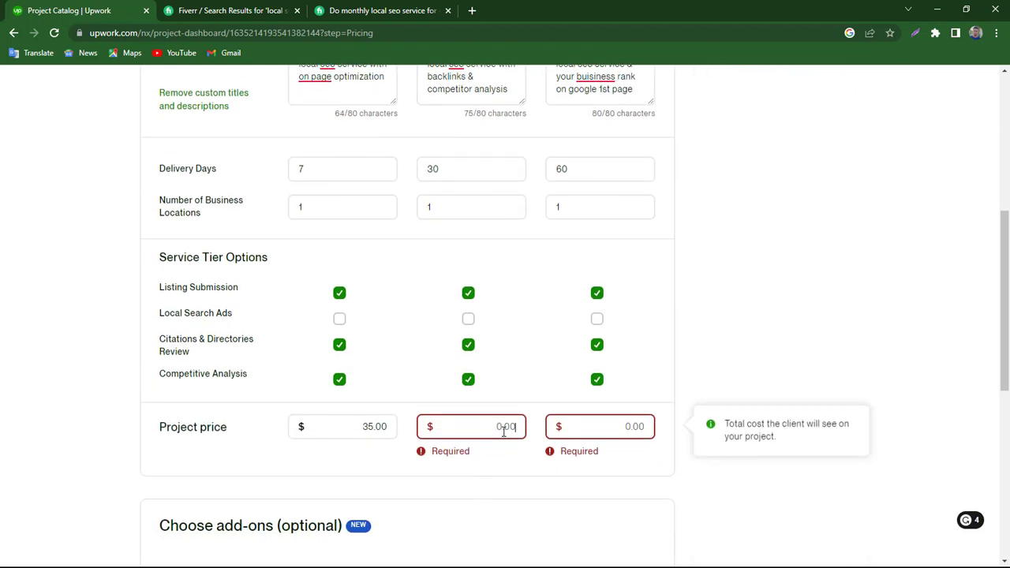
text(80)
click(631, 427)
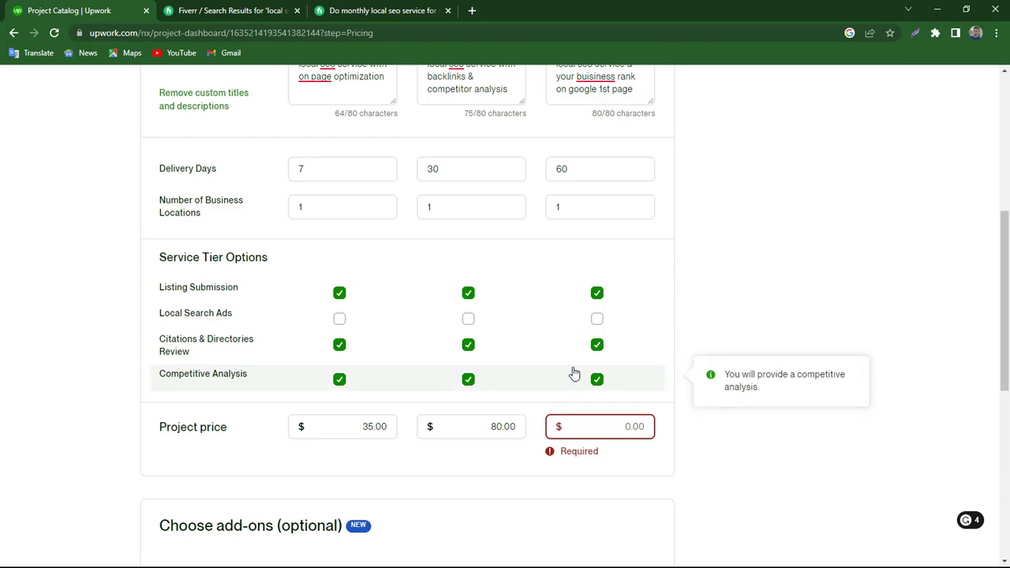
text(200)
click(750, 400)
scroll(552, 458, down, 3)
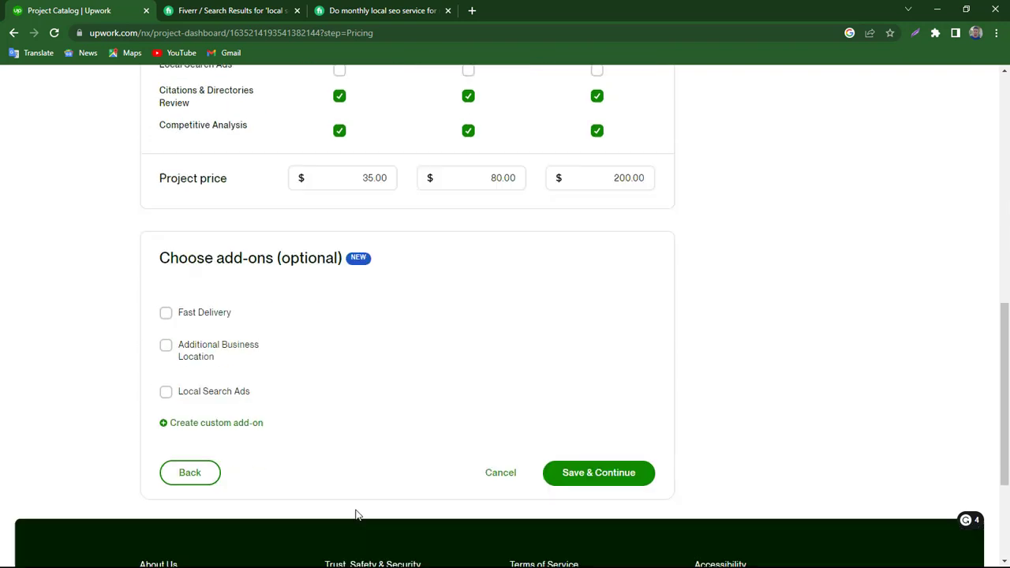
click(579, 469)
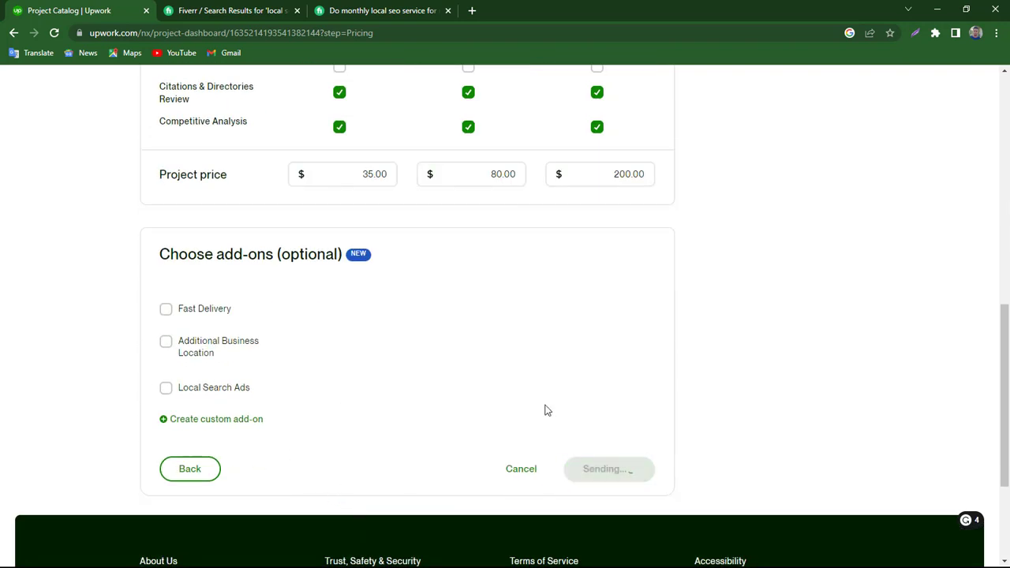
Review the gallery's upload requirements for project images, project video and sample documents, including the accepted image formats
scroll(525, 408, up, 3)
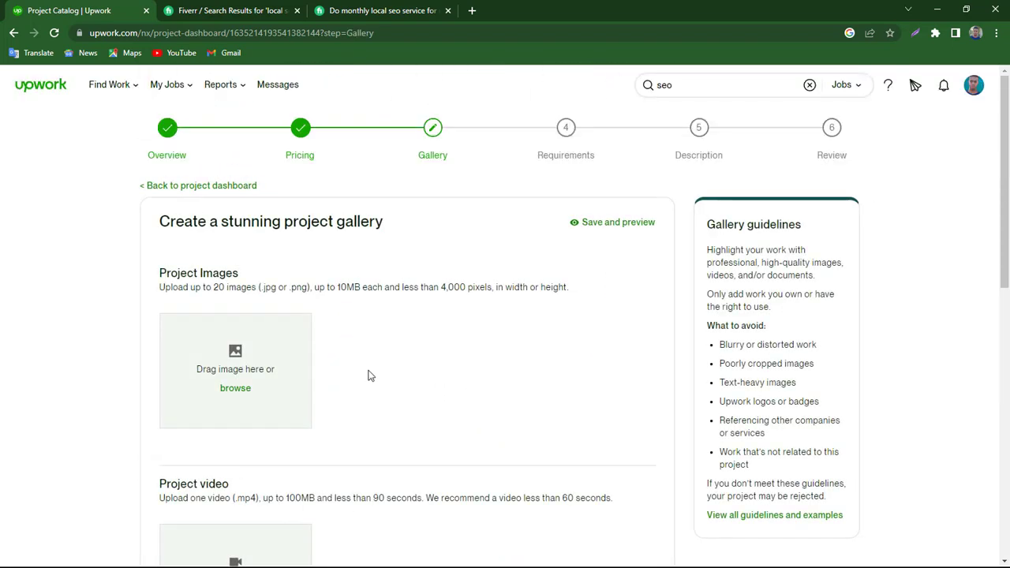
scroll(401, 435, down, 1)
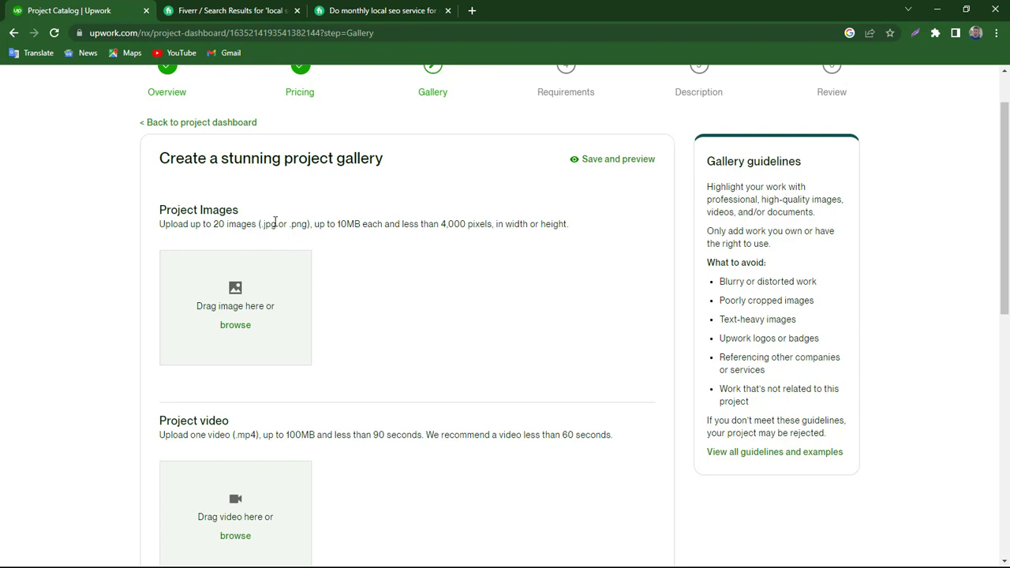
drag(261, 224, 308, 225)
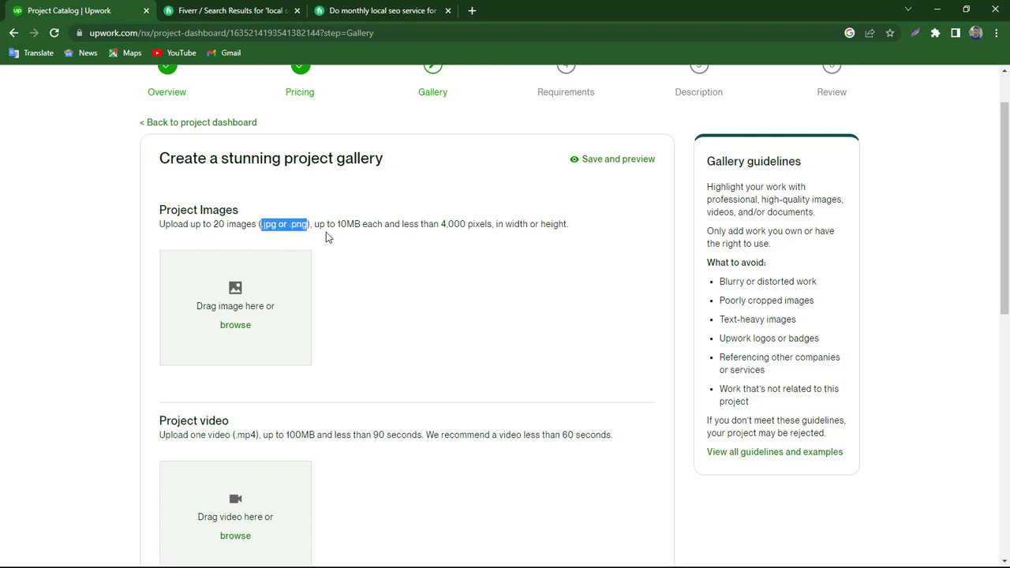
scroll(323, 316, up, 1)
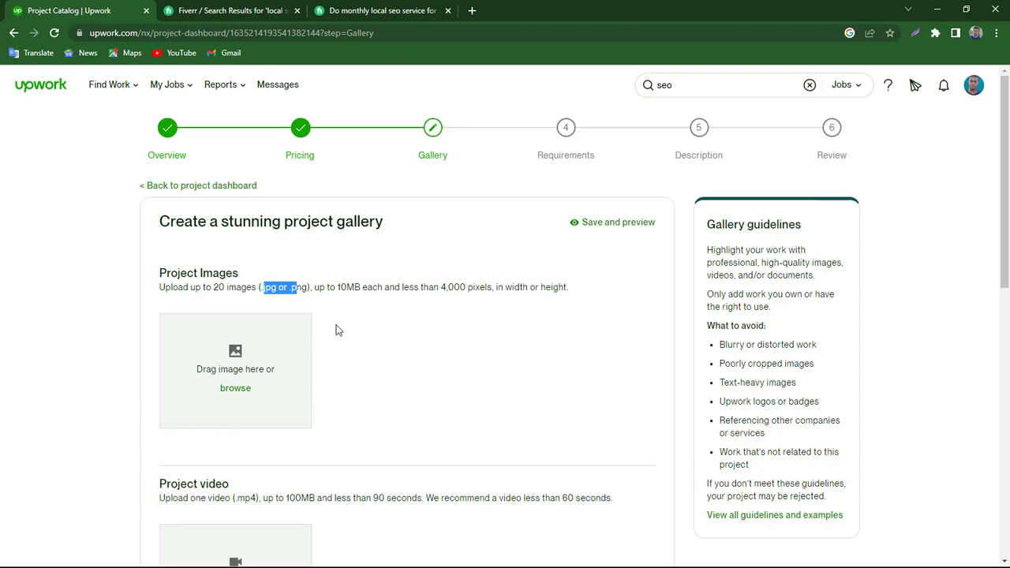
click(335, 330)
scroll(231, 346, down, 3)
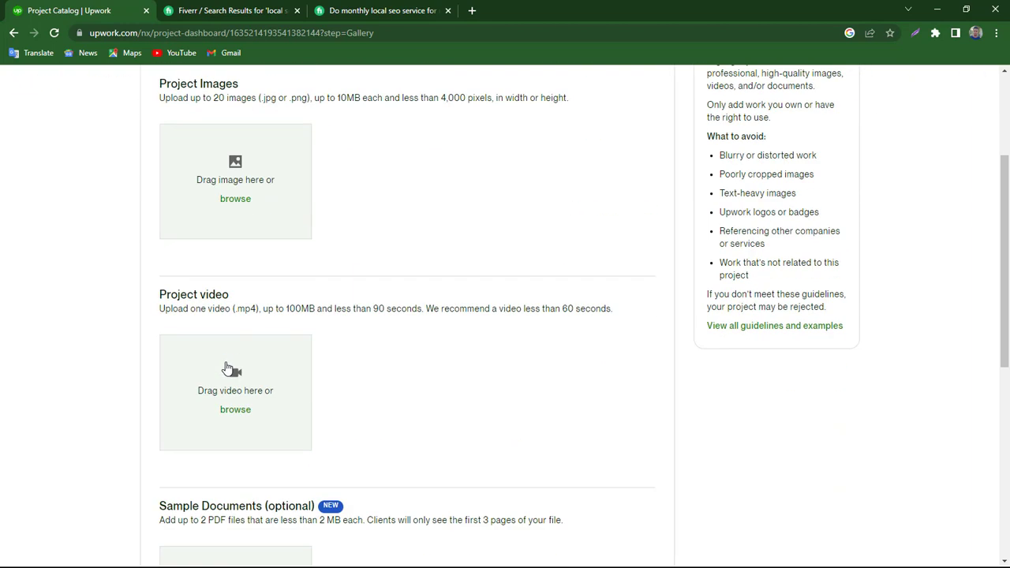
scroll(226, 368, down, 3)
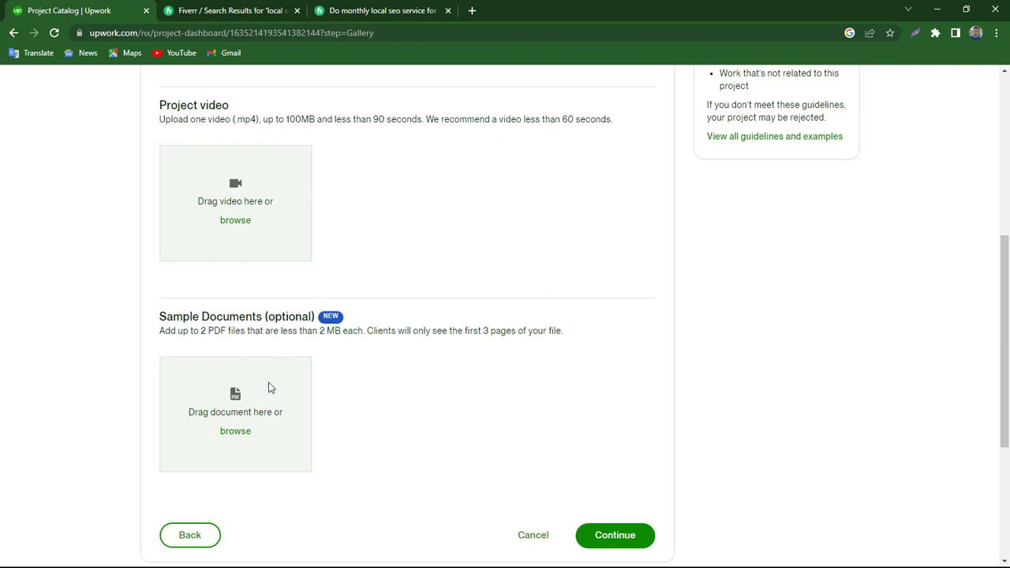
scroll(275, 371, up, 6)
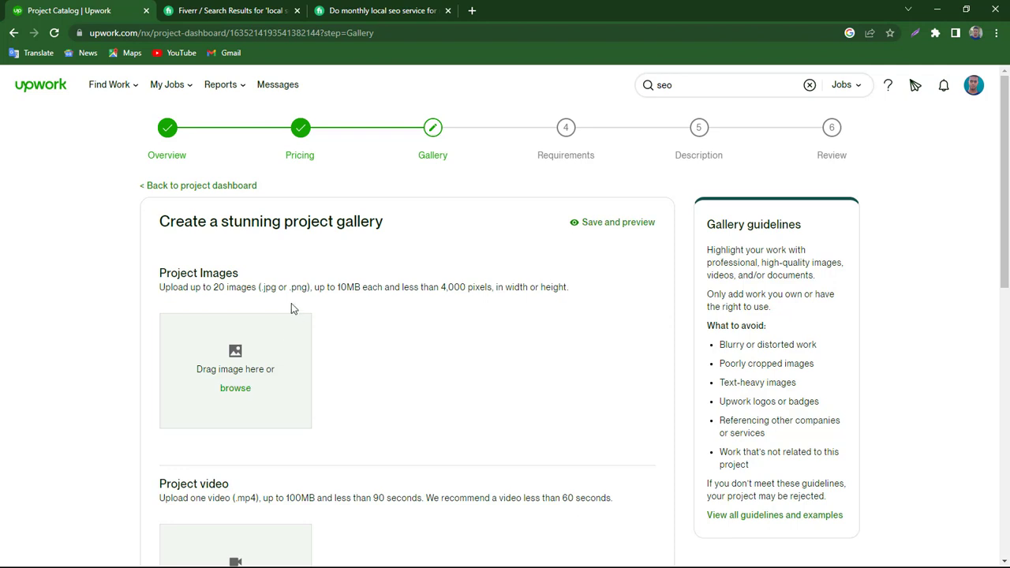
drag(260, 287, 308, 290)
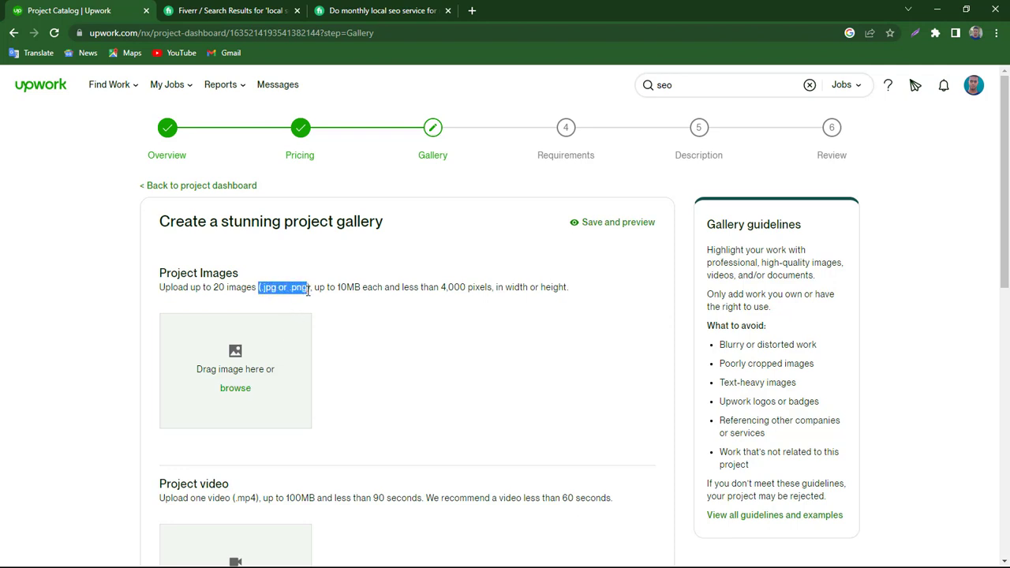
Upload "Beige Rounded Project Brief Presentation" from Downloads as a project image, shifting the crop frame slightly to center the logo
click(230, 388)
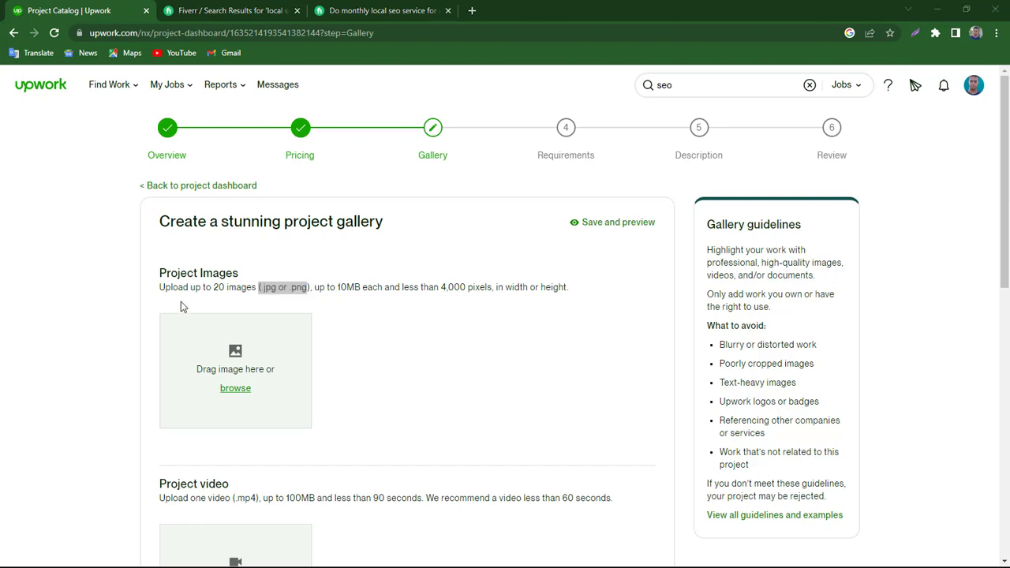
click(57, 113)
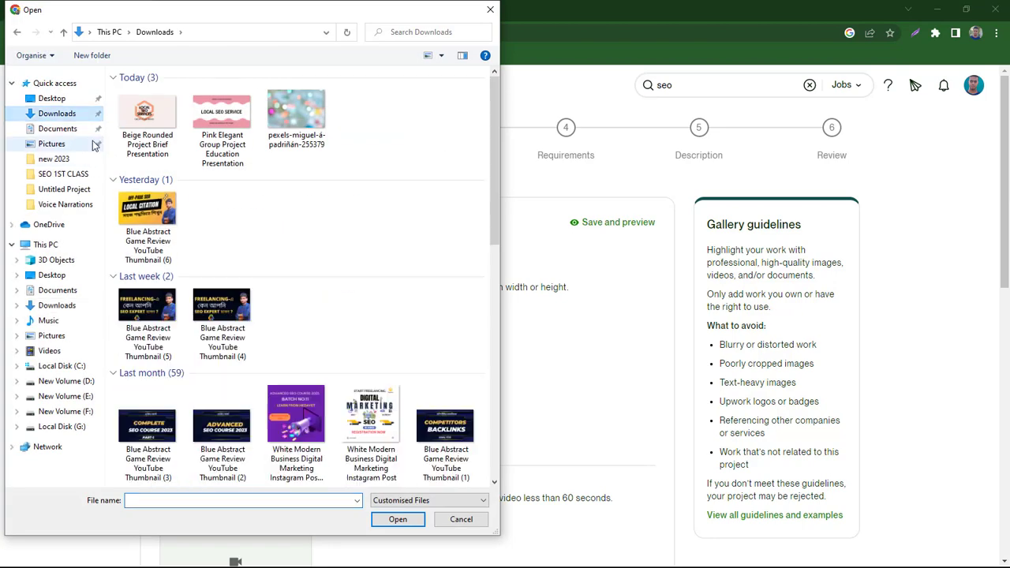
double_click(142, 114)
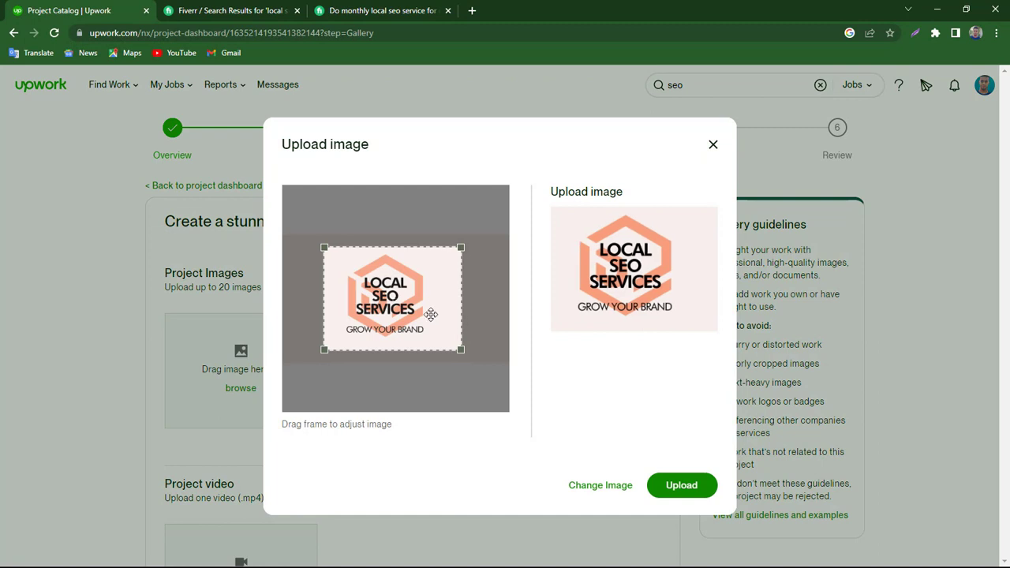
drag(431, 314, 426, 314)
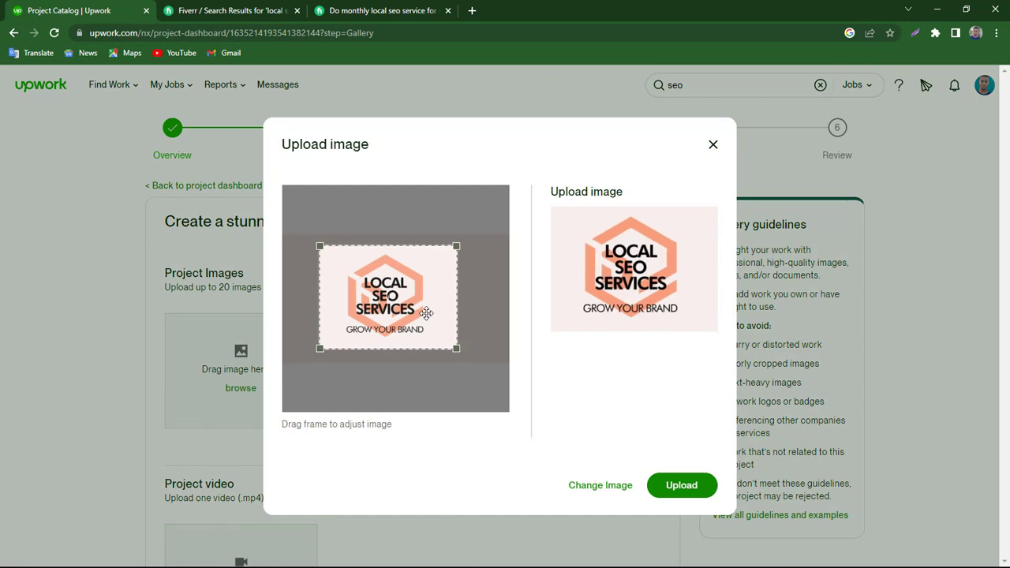
click(678, 487)
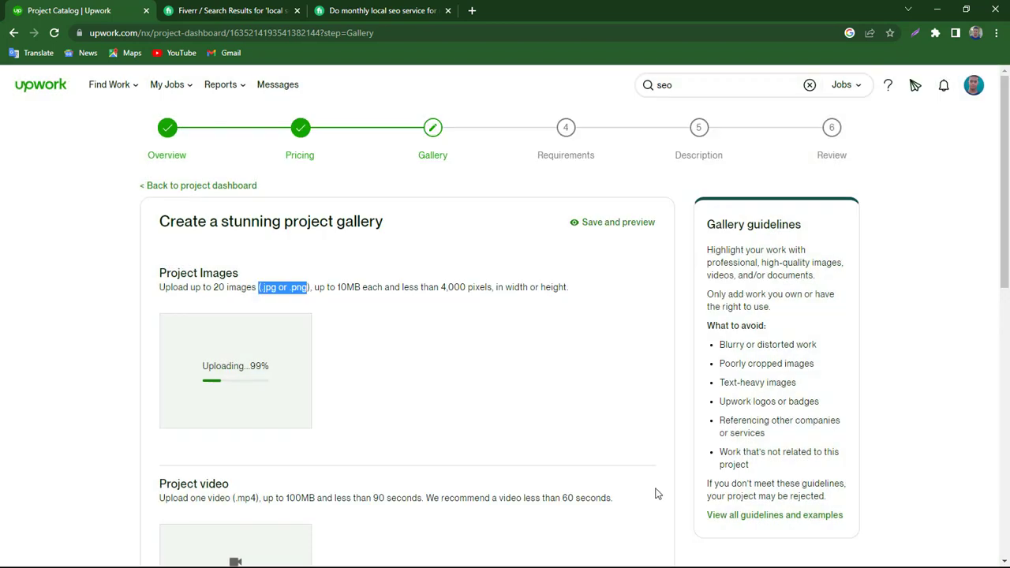
Continue from the gallery to the client requirements without adding a project video or sample documents
scroll(399, 419, down, 3)
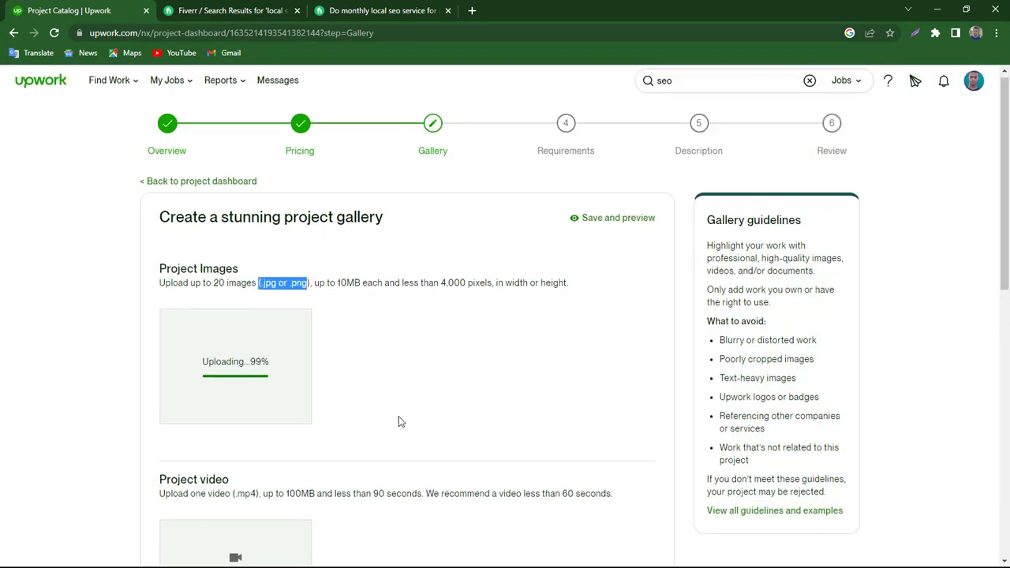
scroll(452, 442, down, 3)
scroll(561, 494, up, 2)
scroll(623, 484, down, 2)
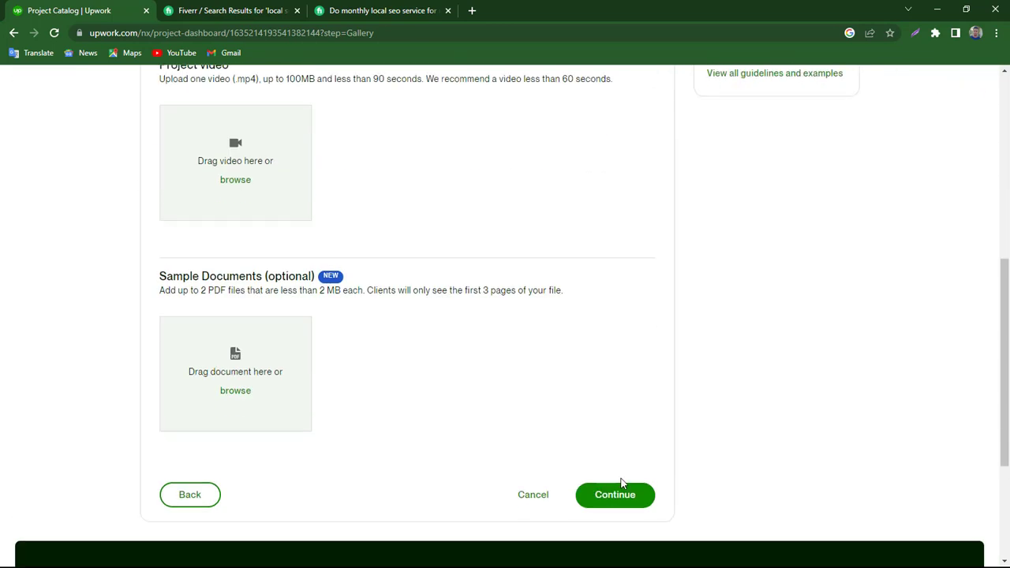
click(605, 497)
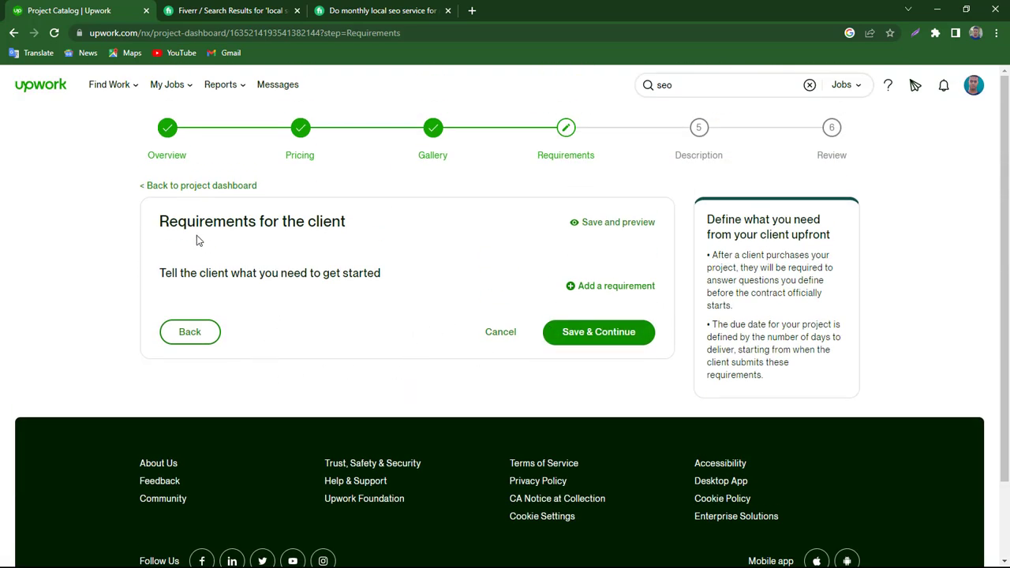
Try to save the client requirements section without adding a requirement
drag(175, 228, 333, 245)
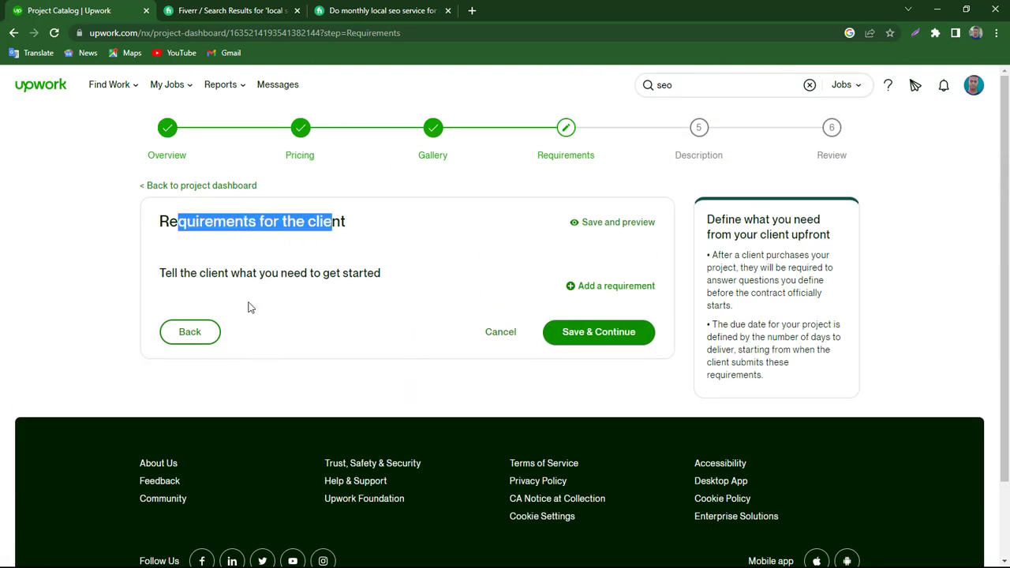
click(320, 247)
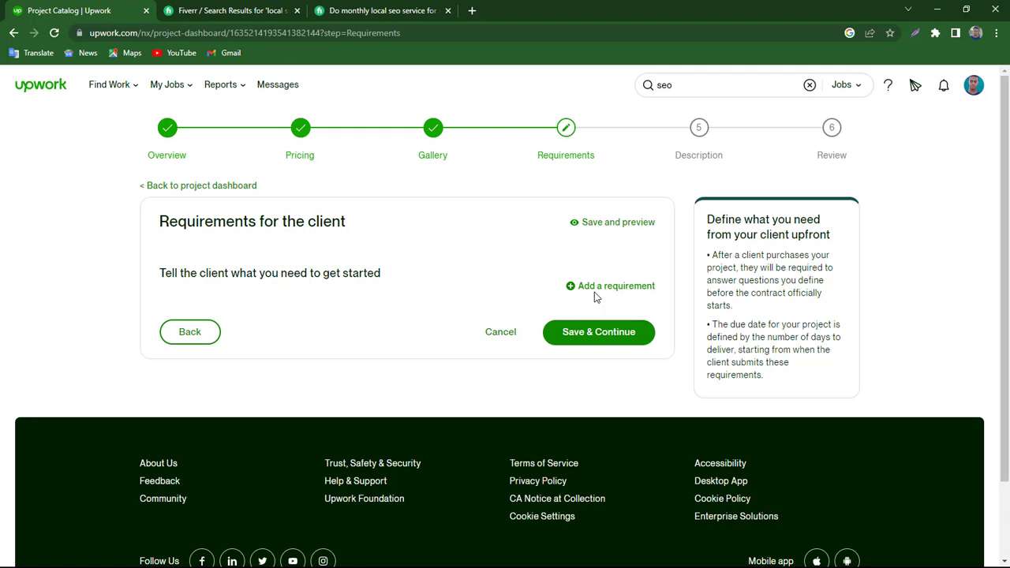
click(563, 336)
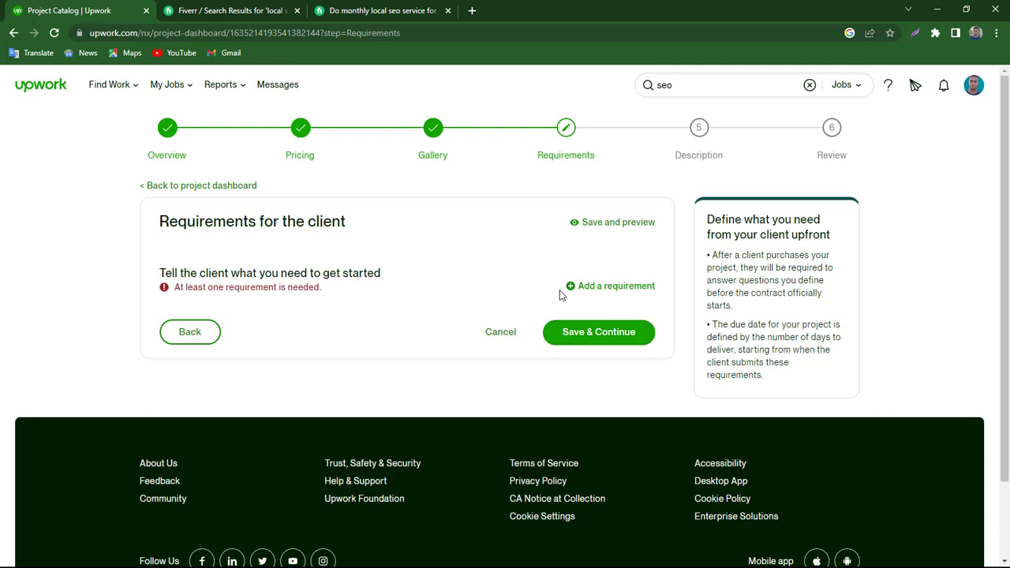
Add the free-text requirement "Please tell me your Targeted location?" with a second line "Give me WP-ADMIN ACCESS", and continue to the project description
click(612, 287)
scroll(242, 345, down, 1)
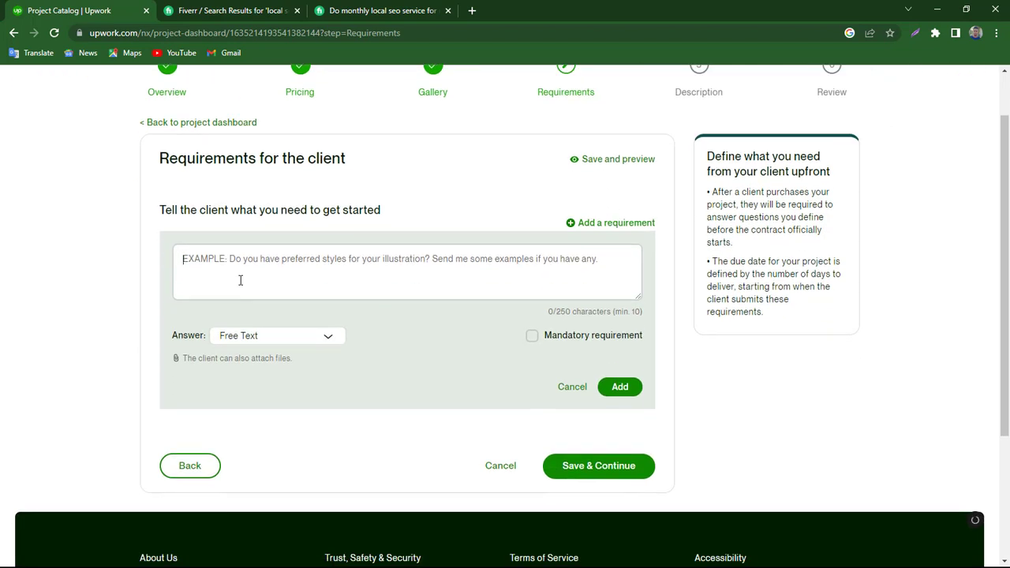
text(Pl)
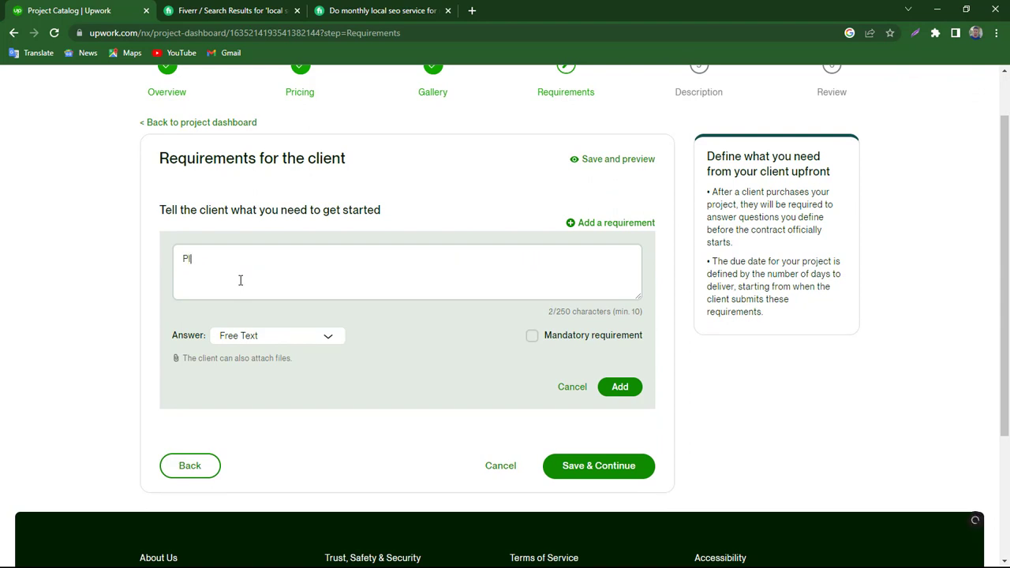
text(ease tell me your Targete)
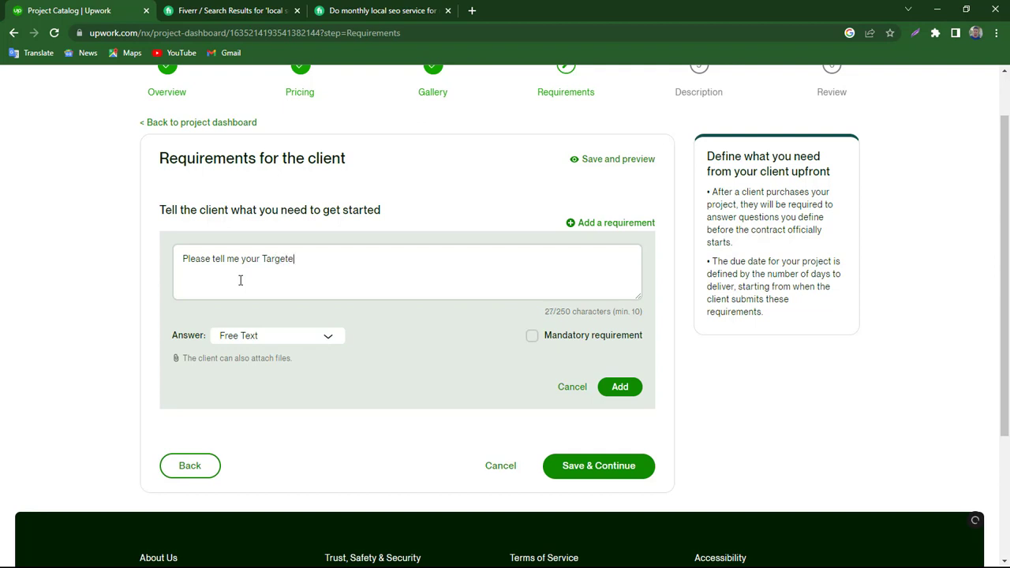
text(d location?)
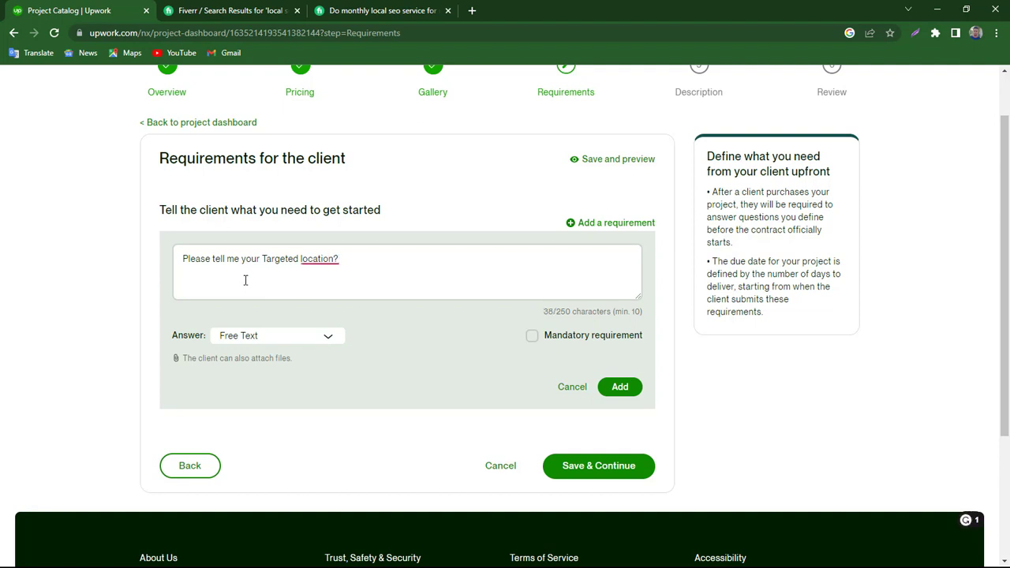
key(Return)
text(gi)
text(ive me )
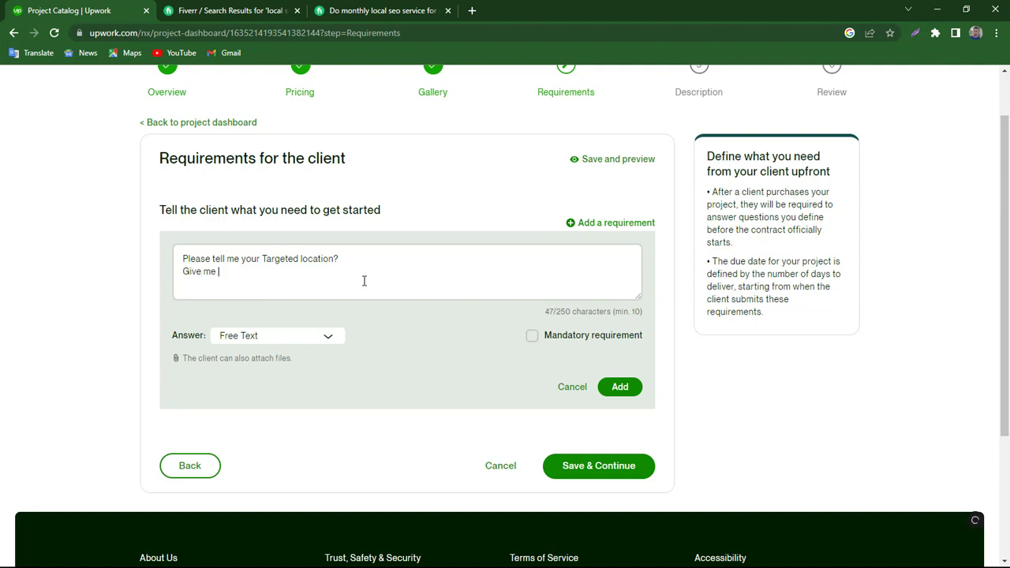
text(WP-ADMIN ACCESS)
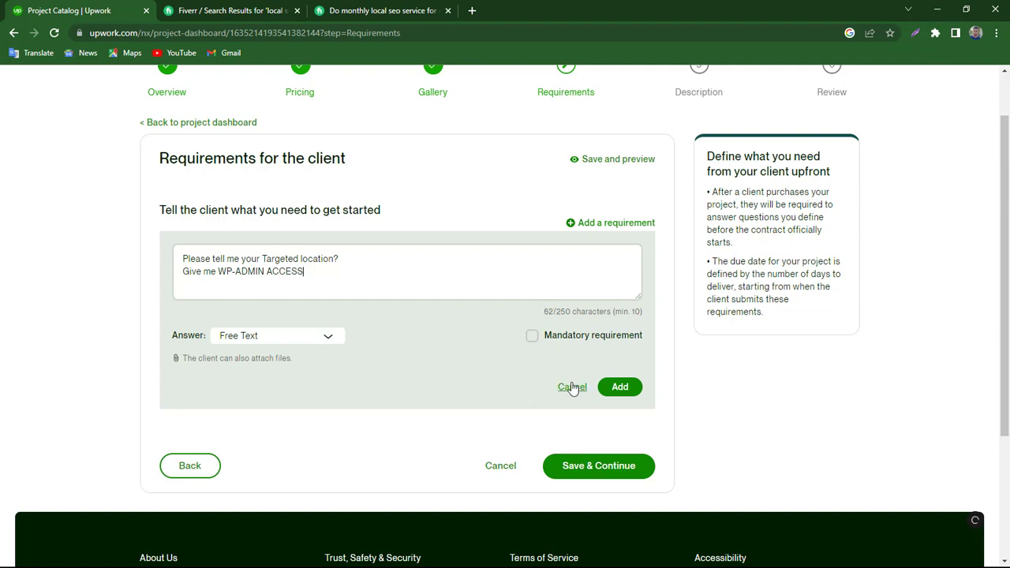
click(613, 390)
click(599, 298)
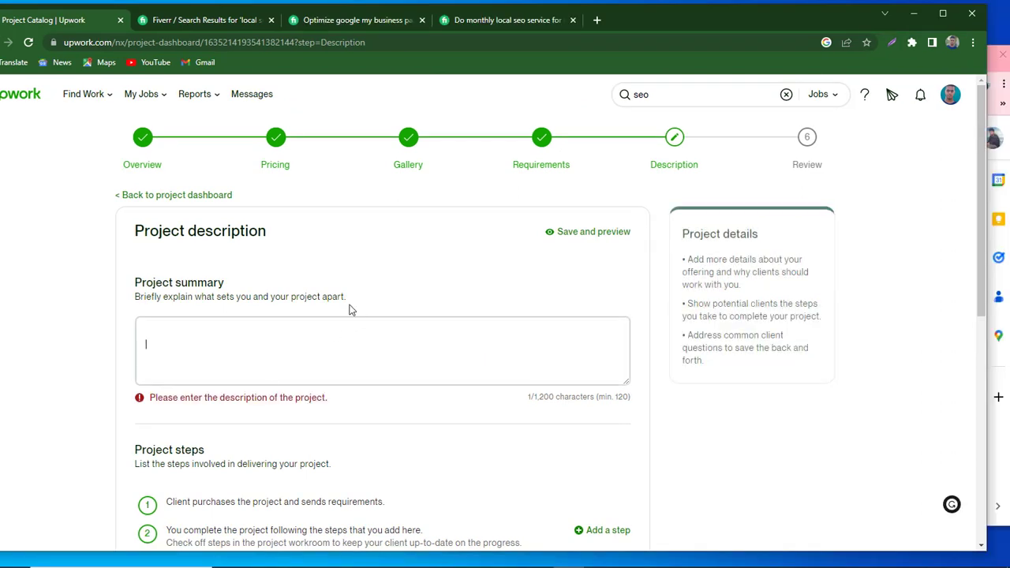
Switch to the Google Docs document and copy the description from "Are you looking to take your GMB Ranking Local SEO" through the Maps Citations bullet
mouse_move(255, 354)
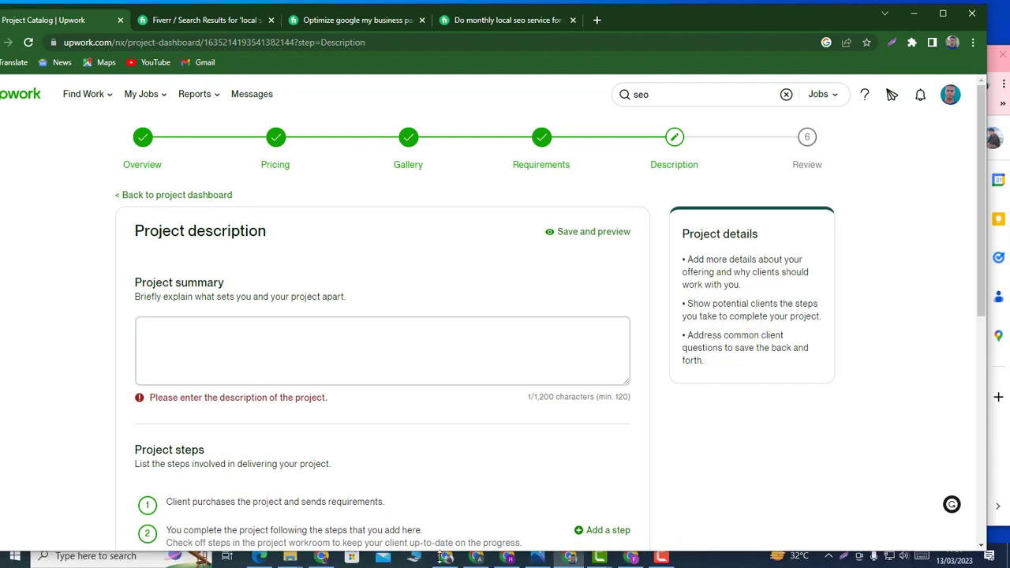
mouse_move(447, 558)
click(426, 505)
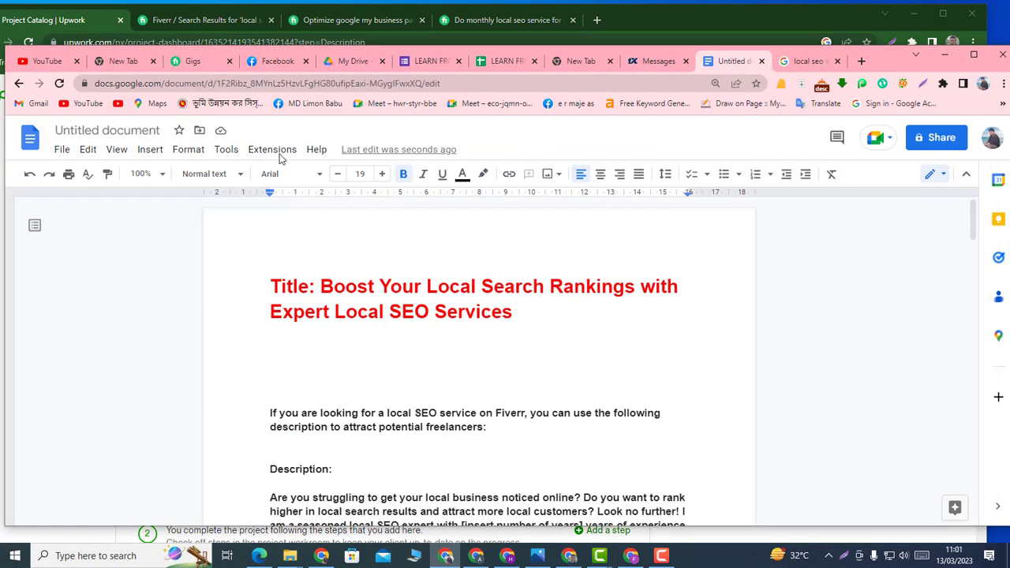
scroll(287, 438, down, 10)
scroll(287, 439, down, 1)
scroll(286, 434, up, 6)
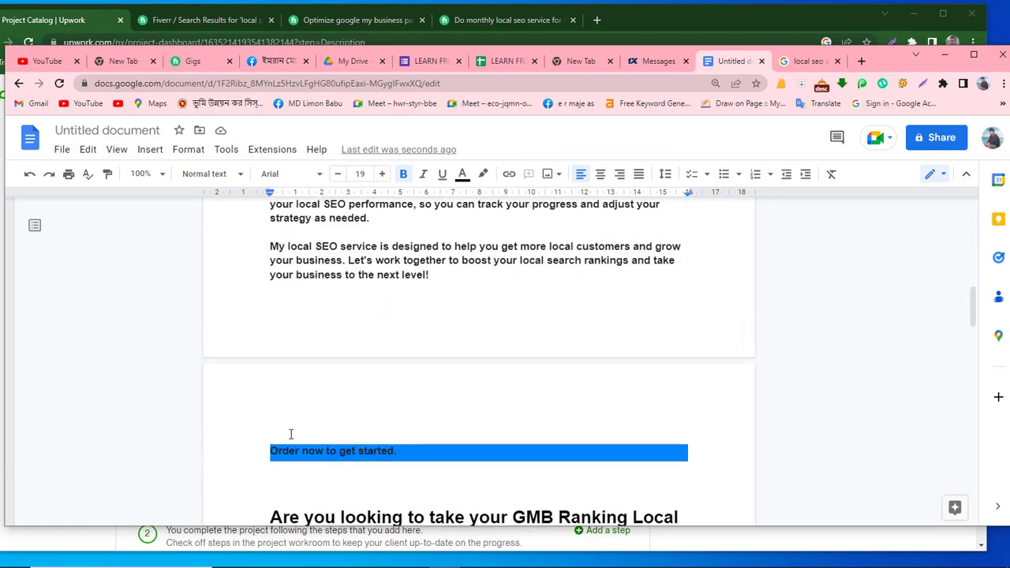
scroll(287, 433, down, 4)
drag(266, 397, 523, 455)
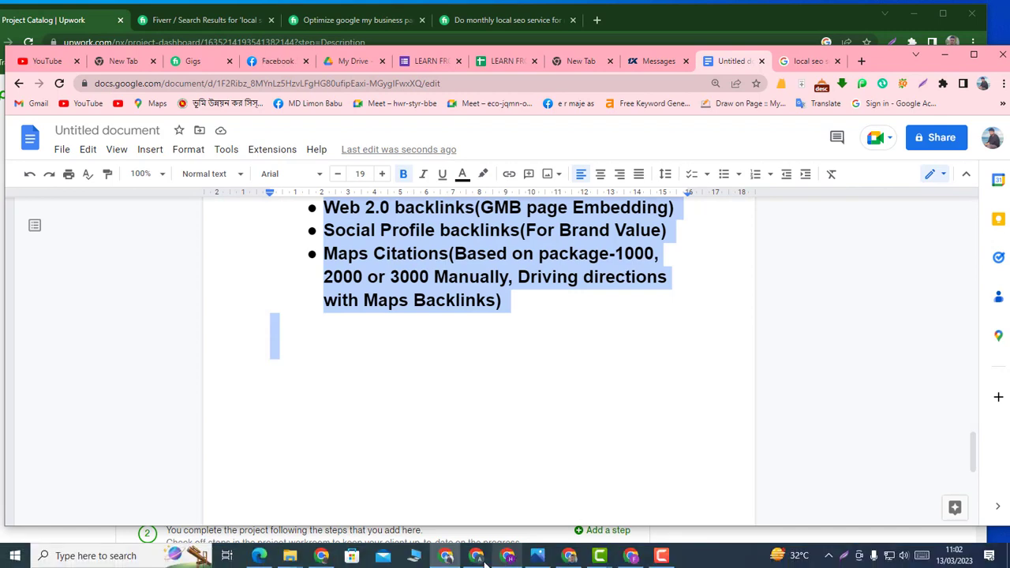
Return to the Upwork project page and paste the copied GMB ranking description as the project summary
mouse_move(484, 562)
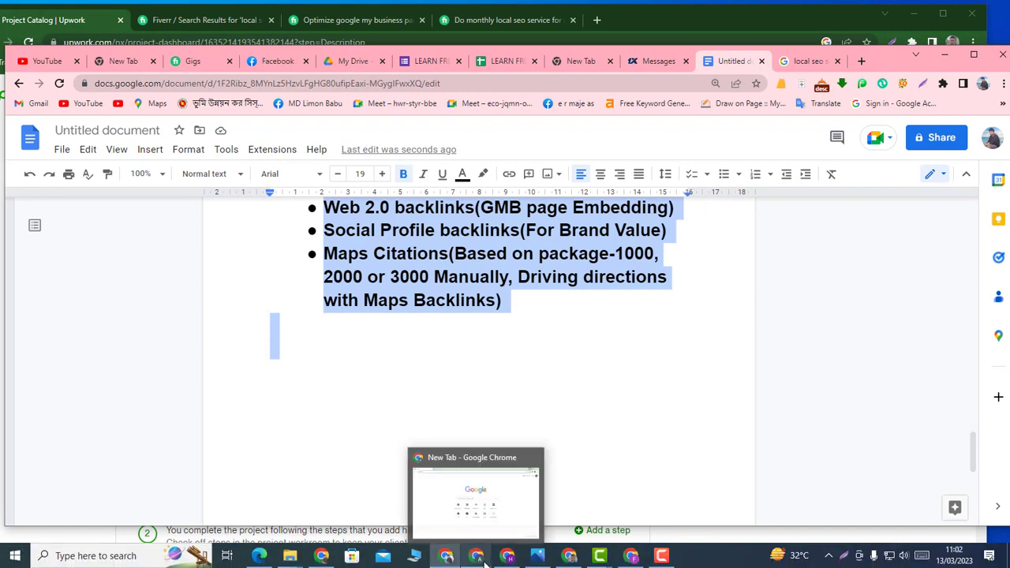
click(568, 546)
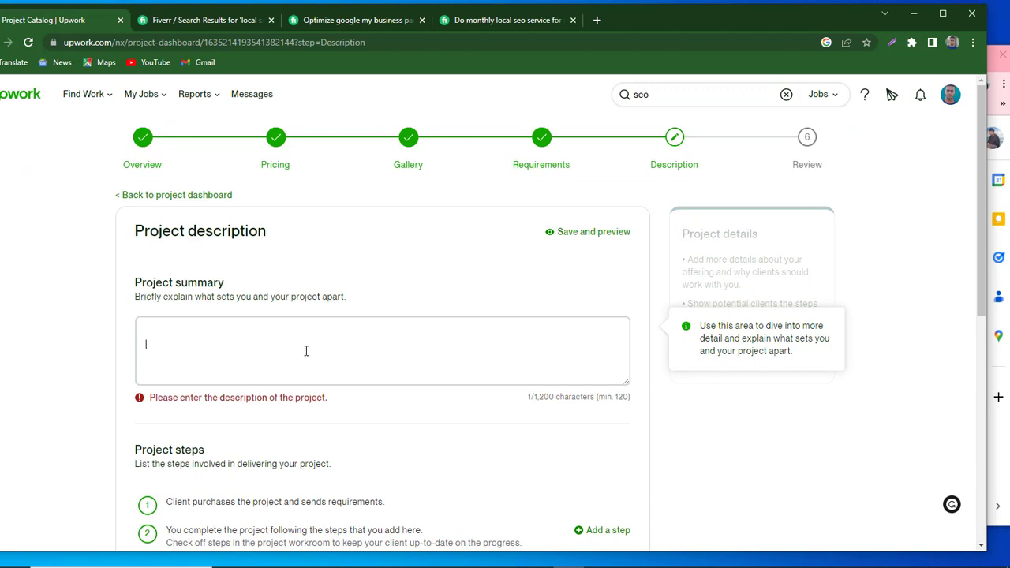
key(ctrl+v)
scroll(287, 360, up, 10)
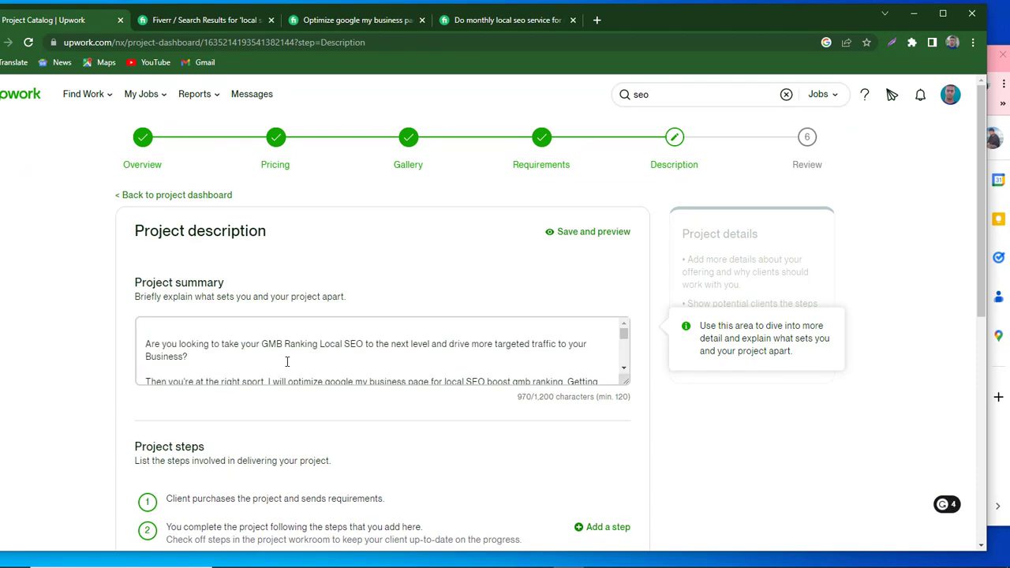
scroll(199, 357, down, 10)
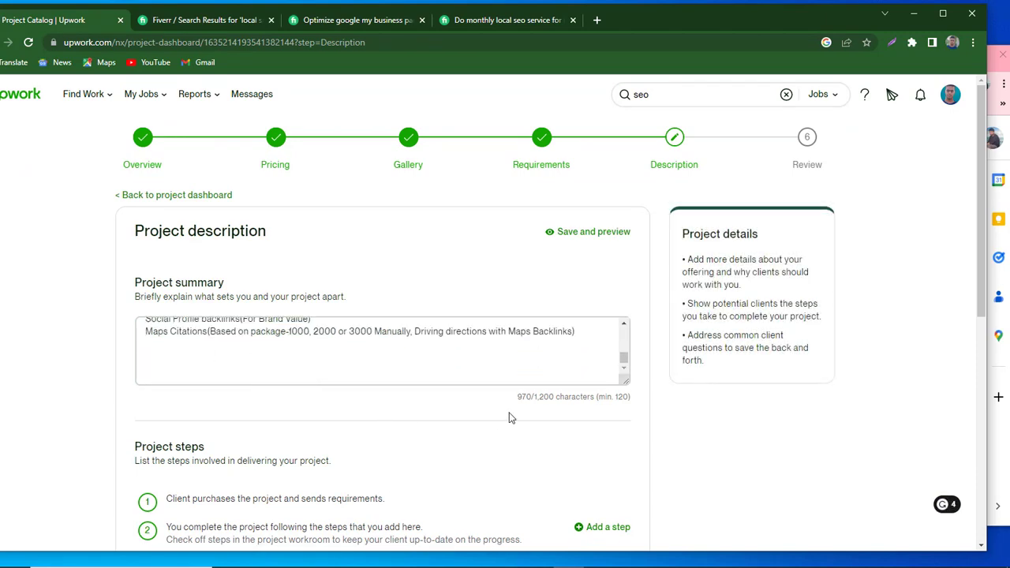
Add a project step named "COMPETITOR ANALYSIS" without a description
scroll(434, 422, down, 2)
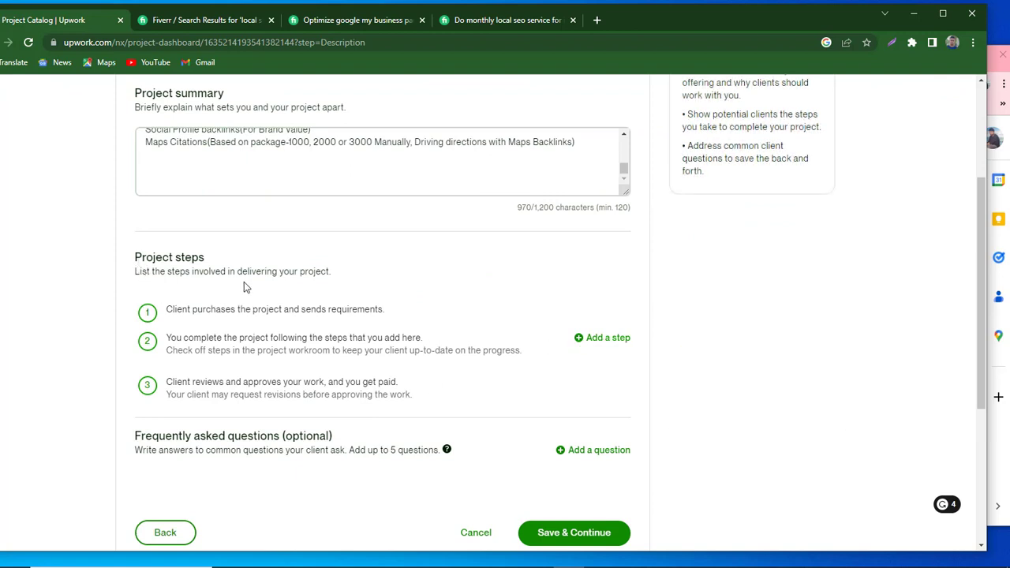
click(609, 337)
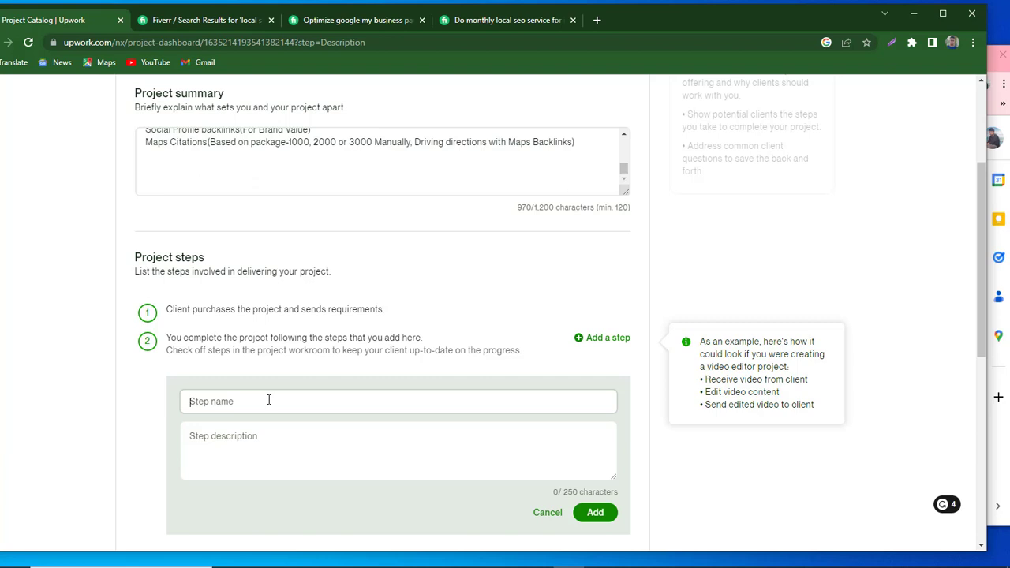
text(COMPETITOR ANALYS)
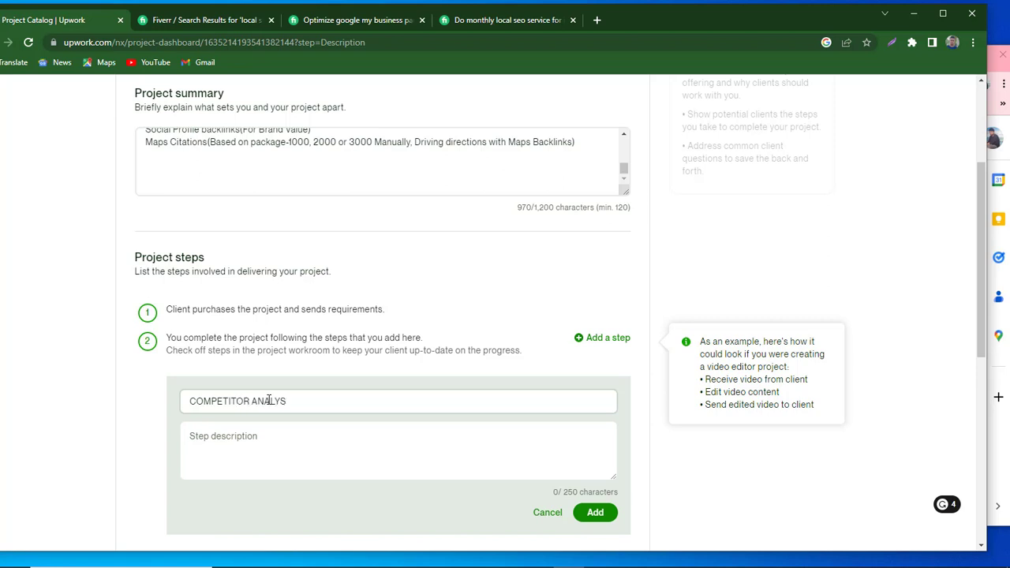
text(IS)
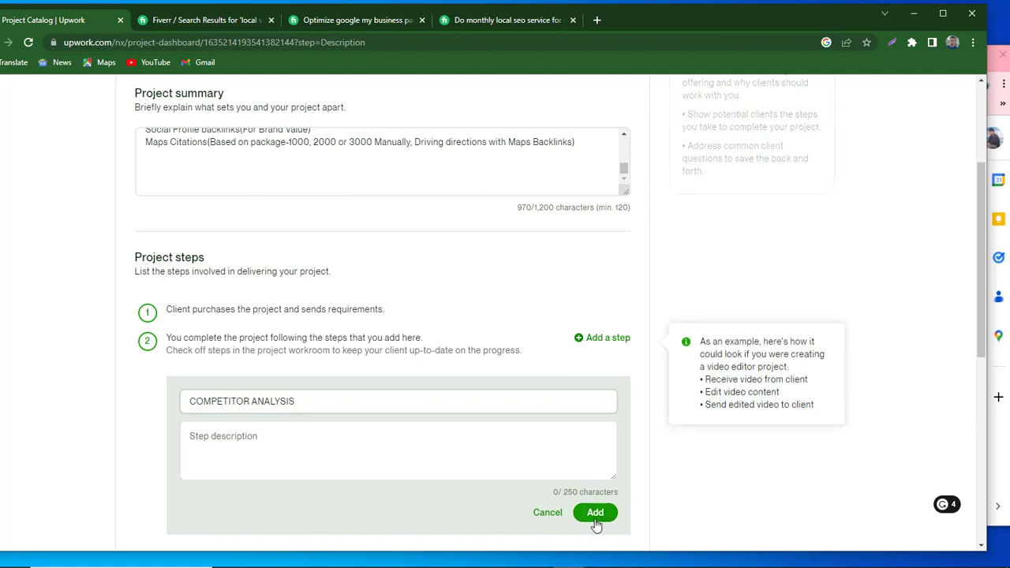
click(594, 513)
Add a second project step named "REPORT SHEET", leaving its description empty
click(603, 339)
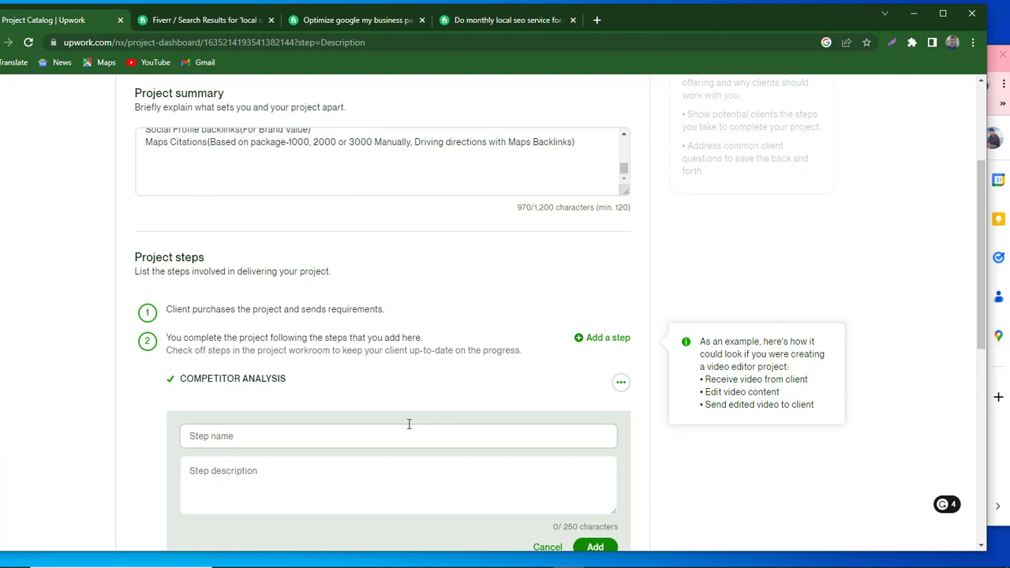
text(REPORT SHEET)
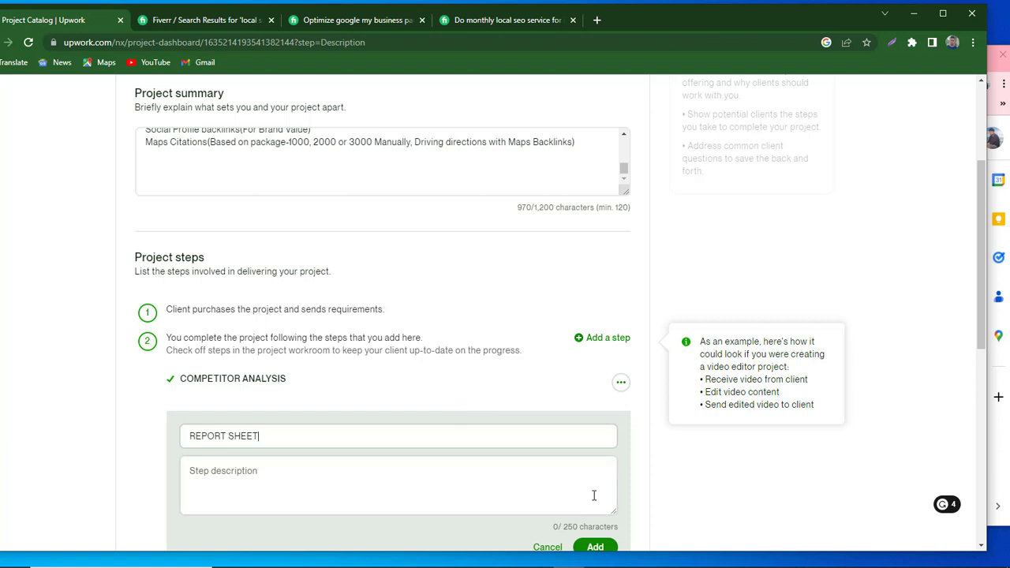
scroll(603, 473, down, 2)
click(597, 420)
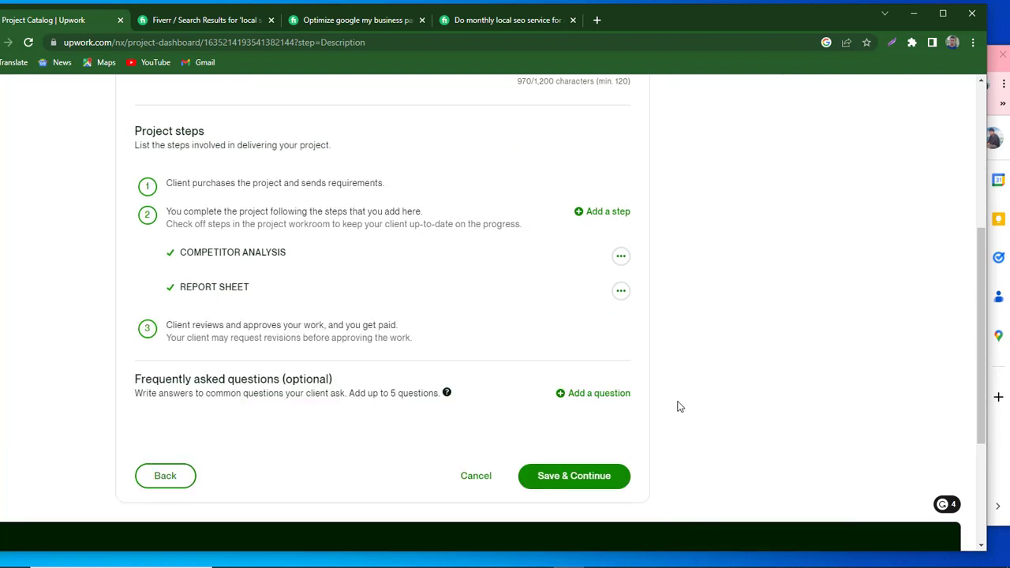
Add a third project step named "COMPLETE SEO PROJECT" and continue to the review stage without adding frequently asked questions
click(603, 212)
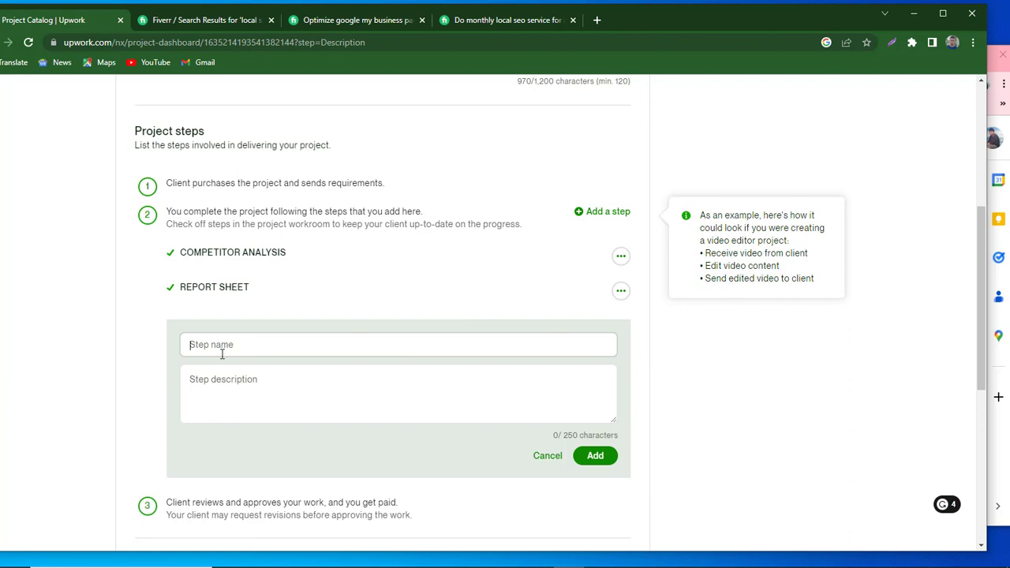
text(COMPLETE SEO PROJECT)
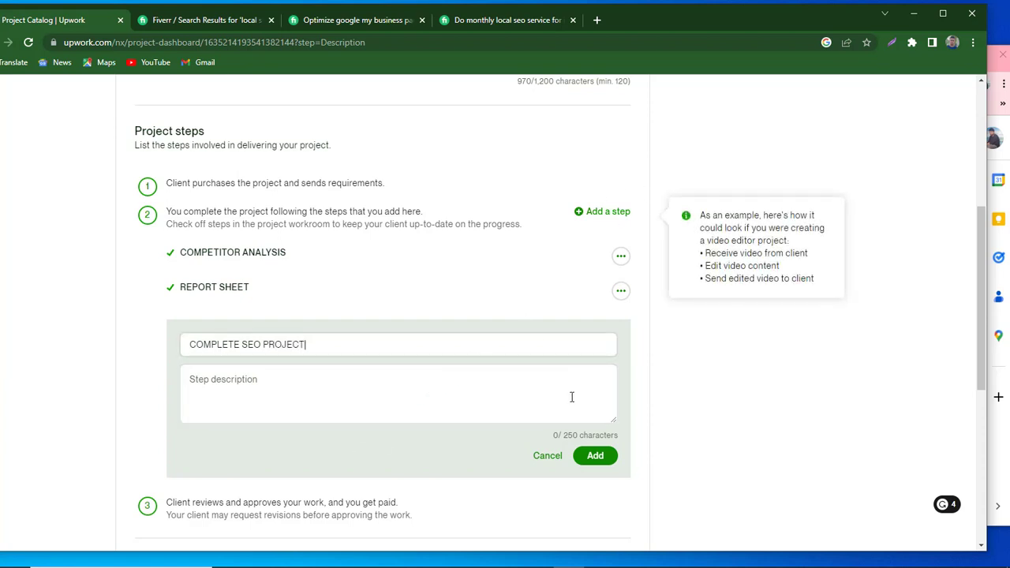
click(595, 456)
scroll(398, 417, down, 3)
scroll(381, 397, up, 3)
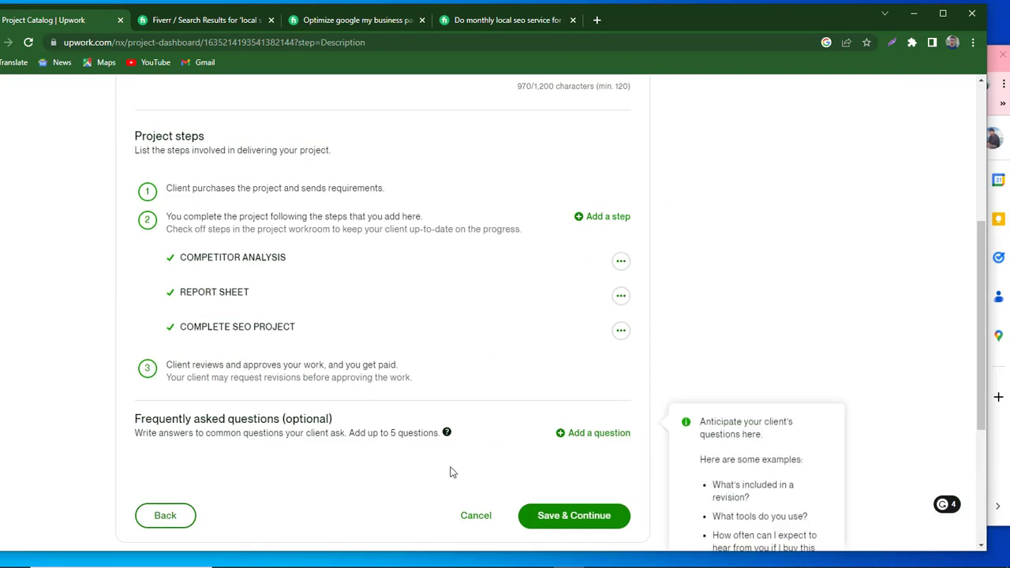
click(553, 517)
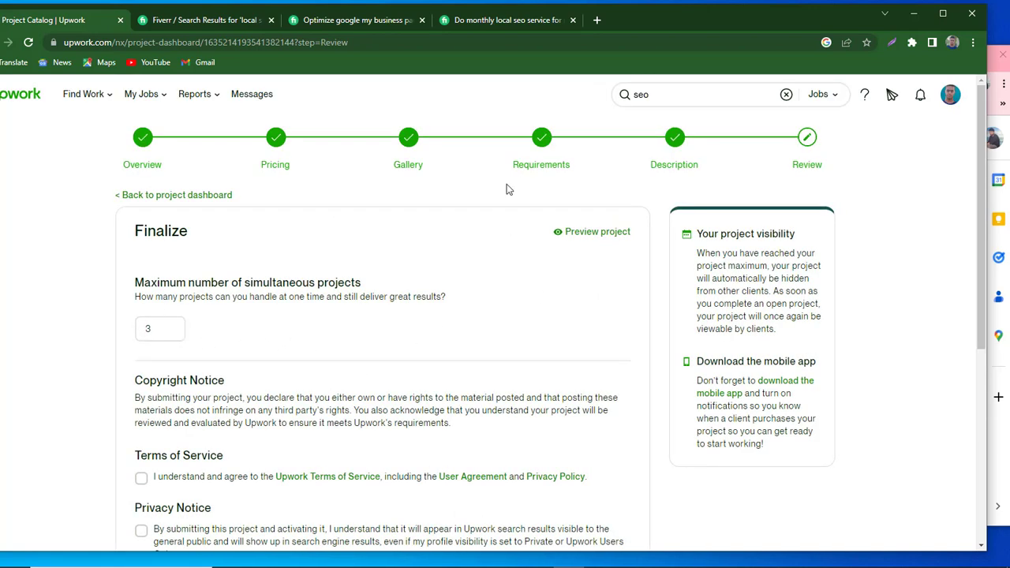
Keep the maximum of 3 simultaneous projects, accept the Terms of Service and Privacy Notice, and submit the project for review
click(944, 15)
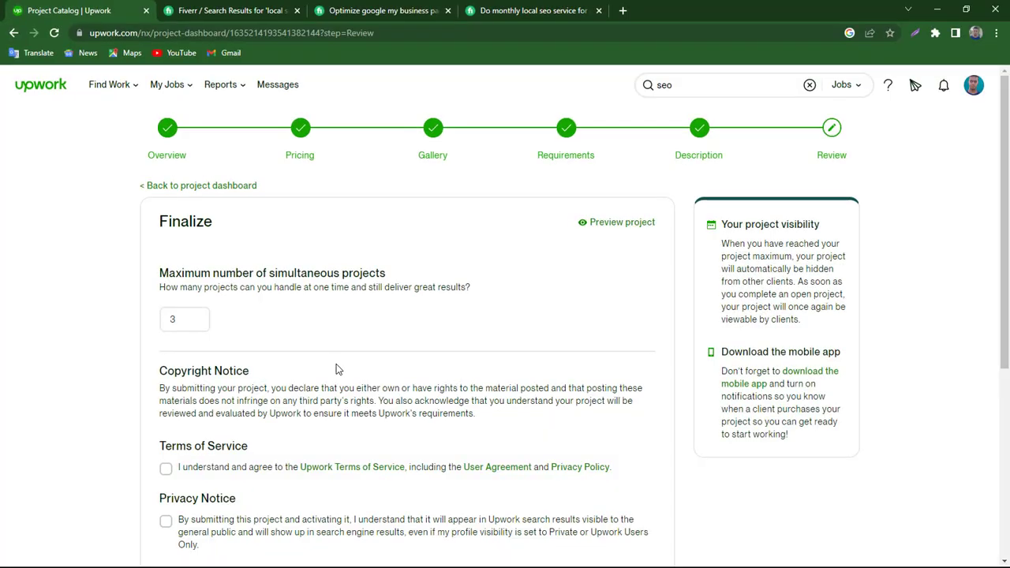
scroll(338, 368, down, 2)
click(165, 344)
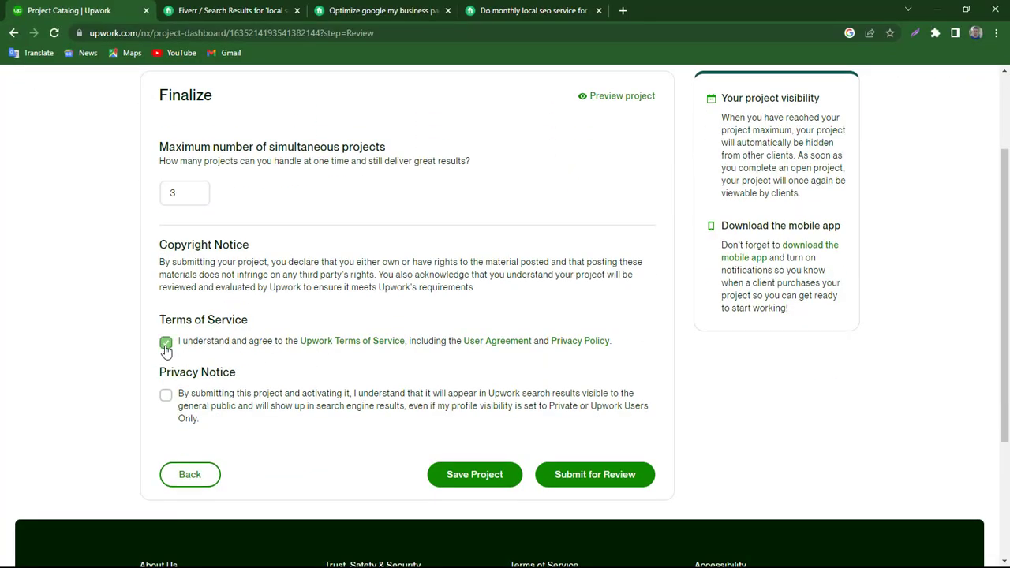
click(165, 395)
click(581, 484)
click(665, 433)
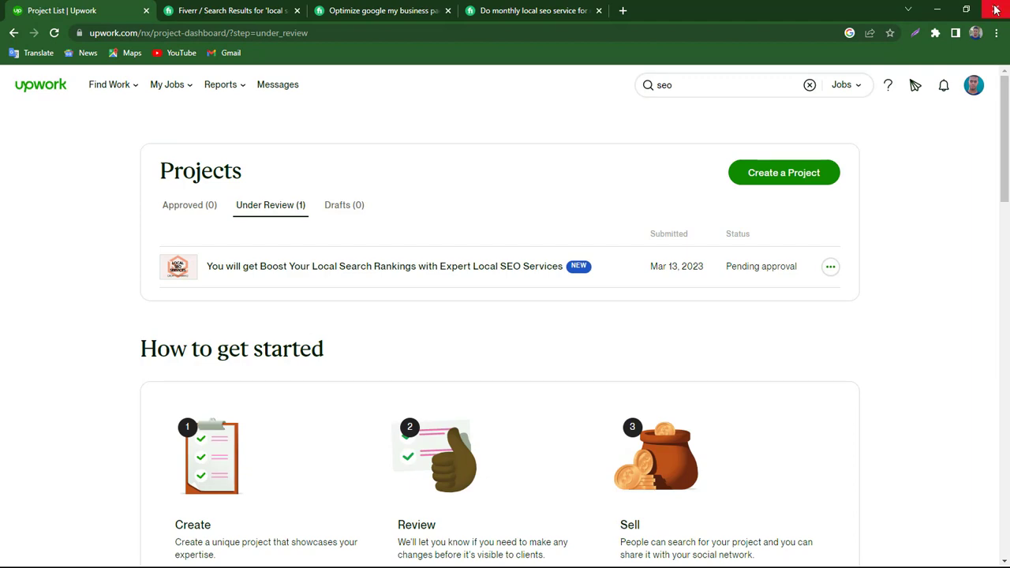
drag(632, 26, 652, 41)
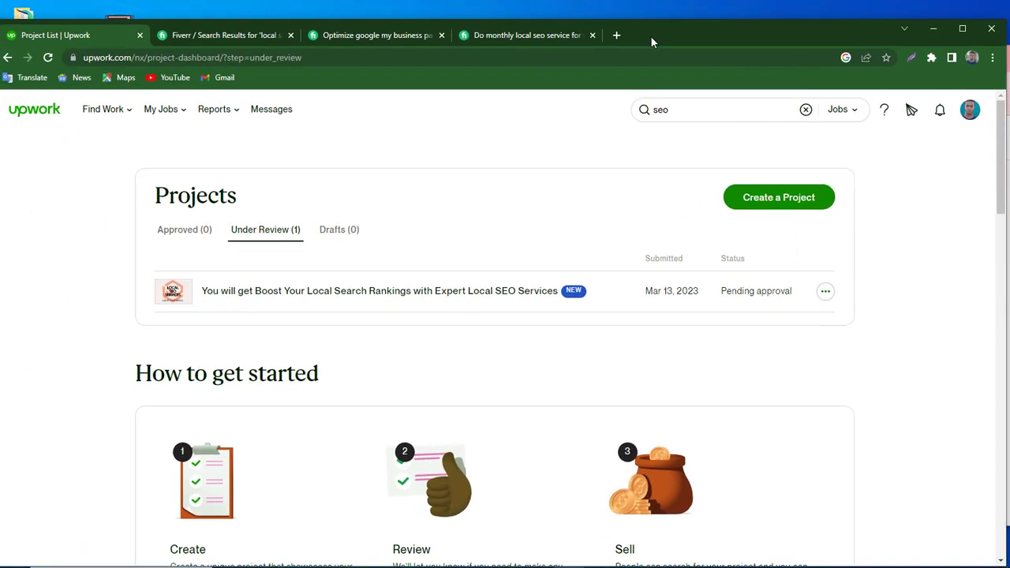
click(961, 28)
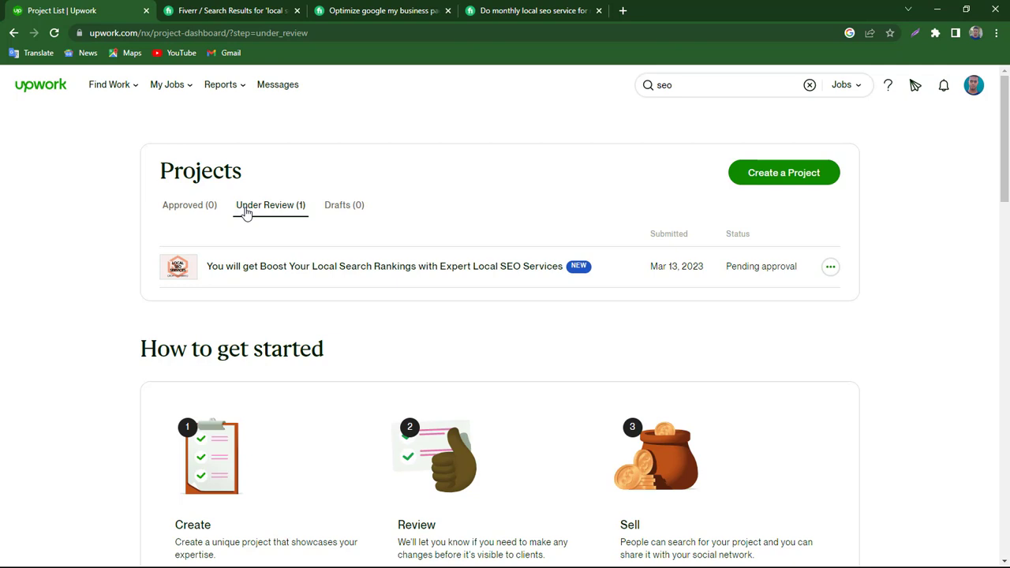
click(965, 8)
drag(737, 45, 498, 38)
click(583, 39)
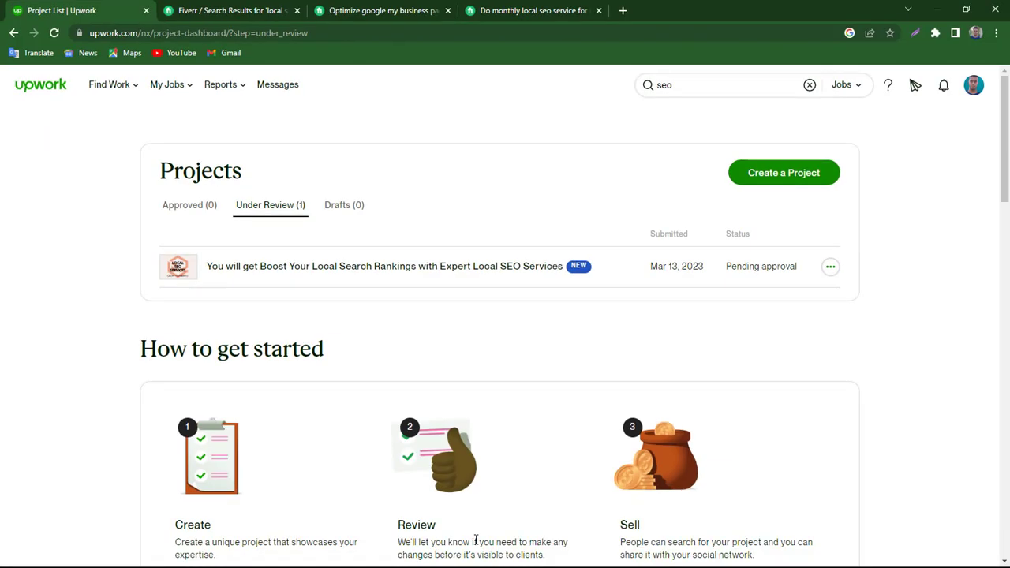